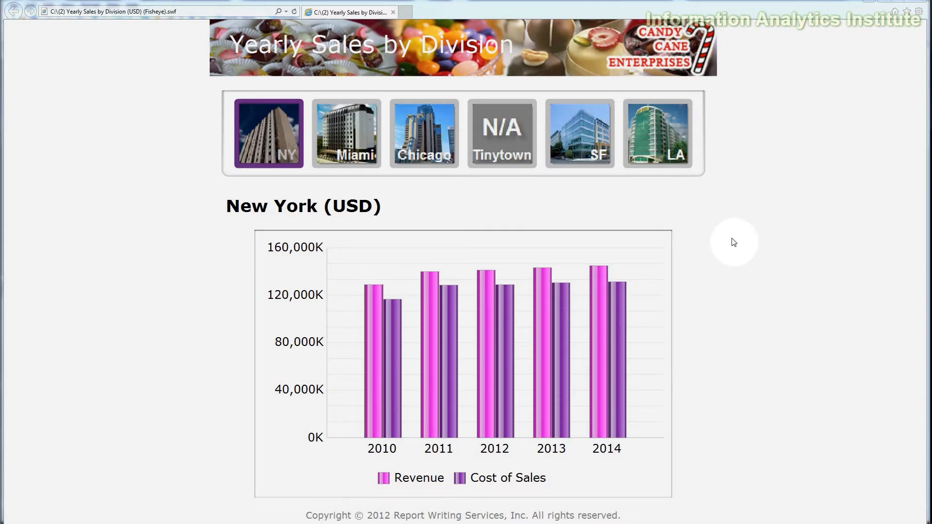
Browse the Chicago, Tinytown and SF division charts in the finished Yearly Sales by Division dashboard
click(447, 136)
click(490, 137)
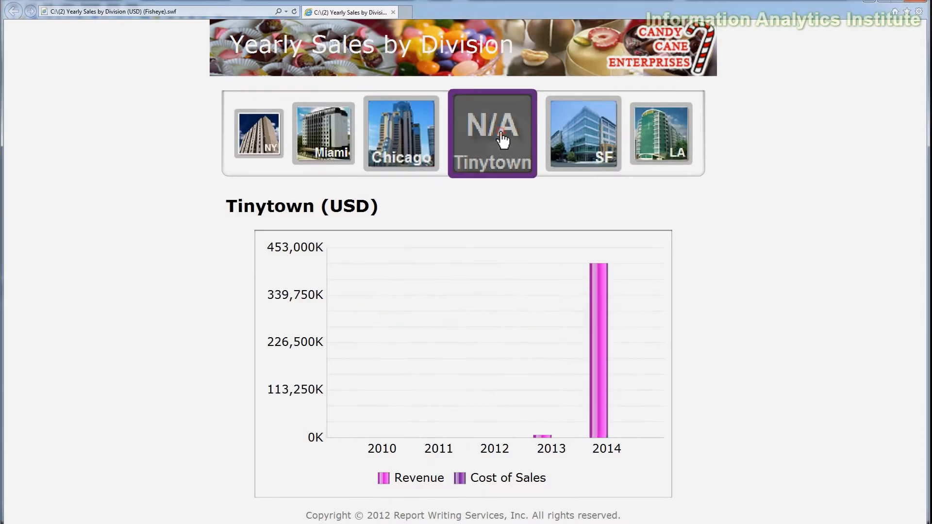
click(577, 142)
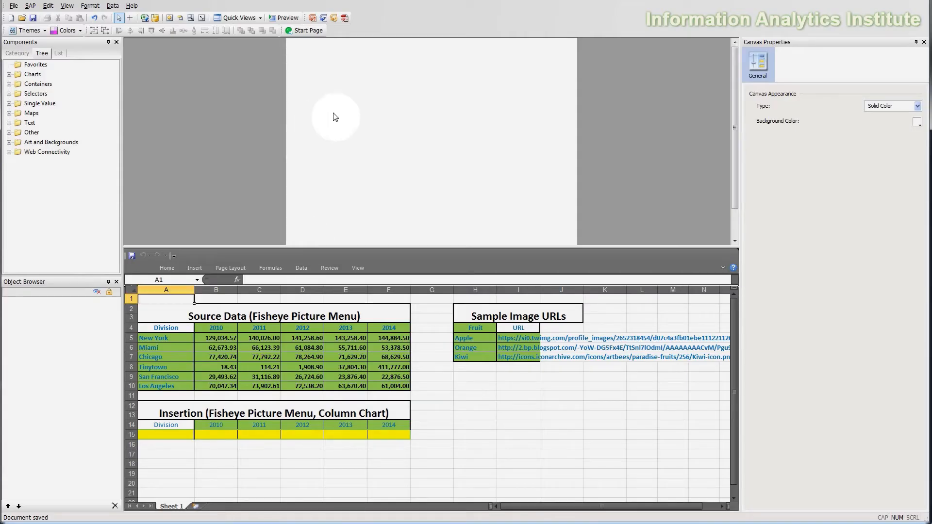
Enlarge the embedded spreadsheet area and examine the source data table and the insertion range below it
drag(661, 246, 665, 204)
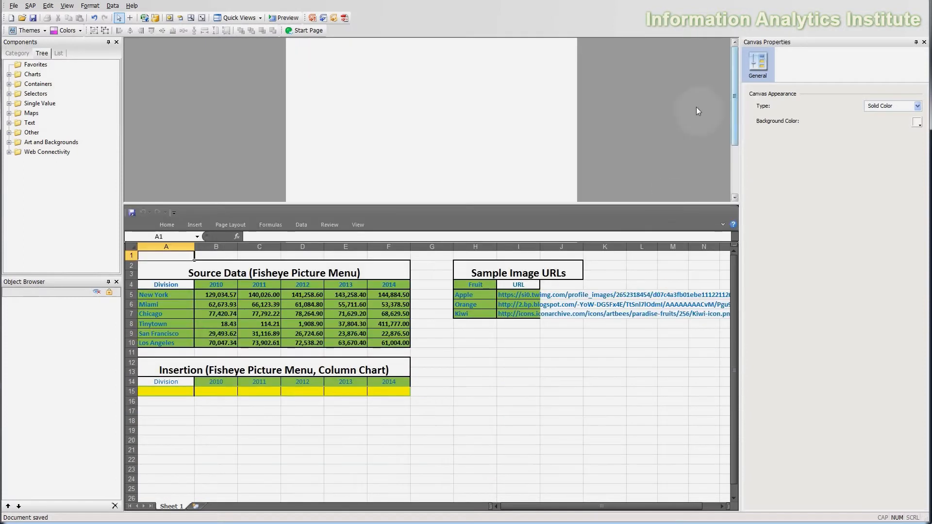
click(512, 382)
drag(156, 265, 417, 266)
click(455, 352)
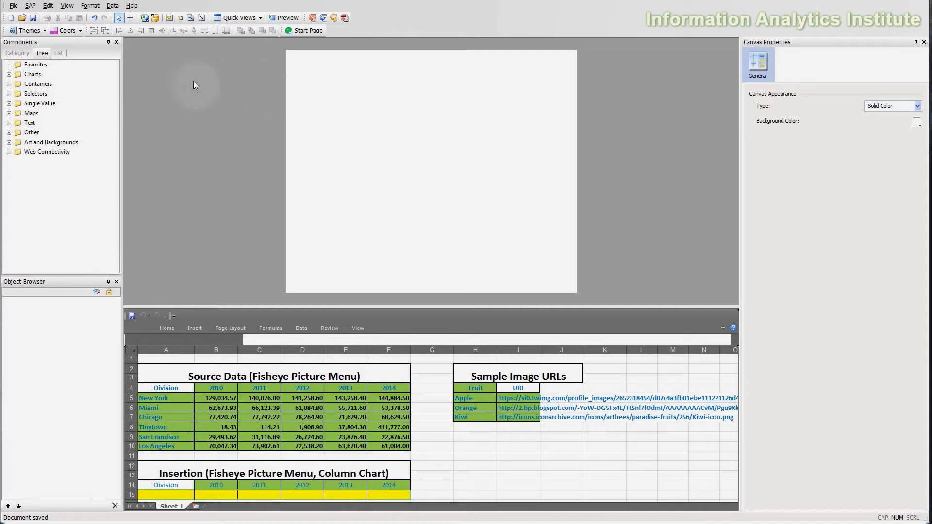
Add a Fisheye Picture Menu selector near the upper-left corner of the canvas
click(10, 94)
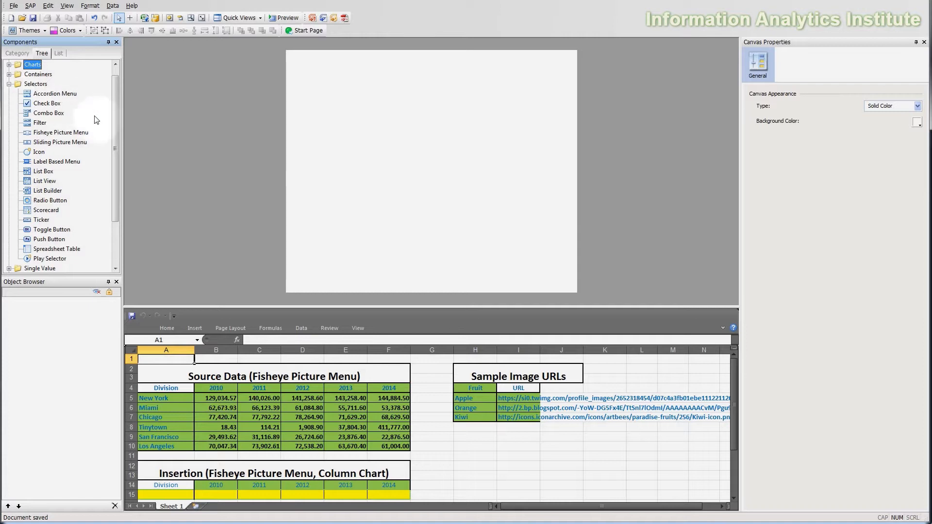
click(57, 133)
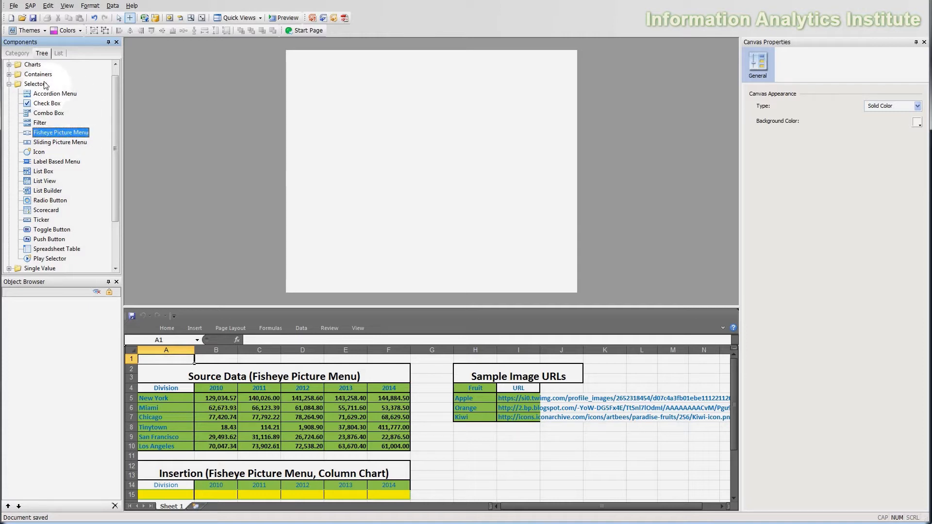
click(296, 82)
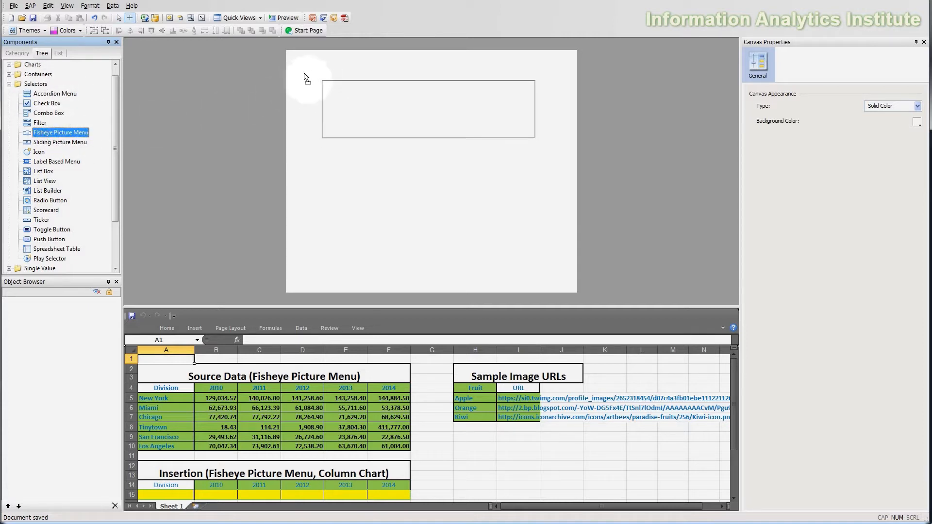
click(301, 69)
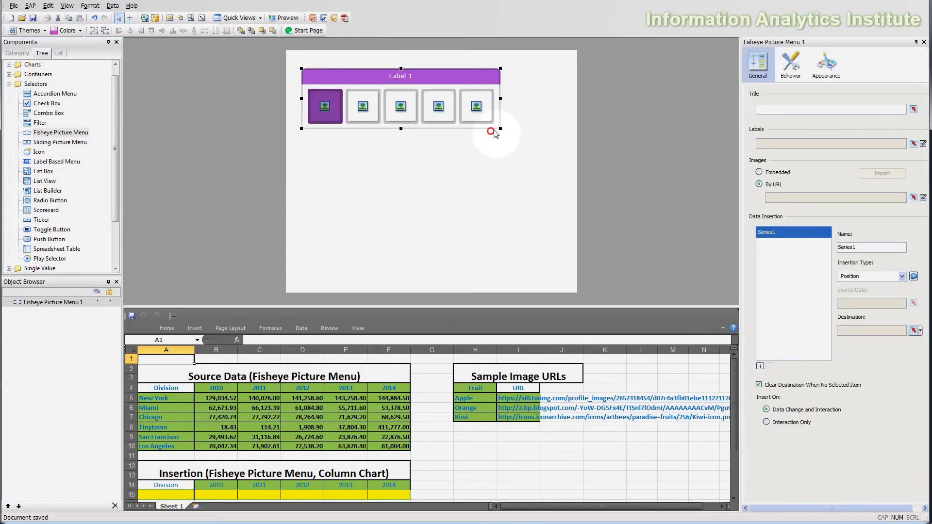
click(498, 115)
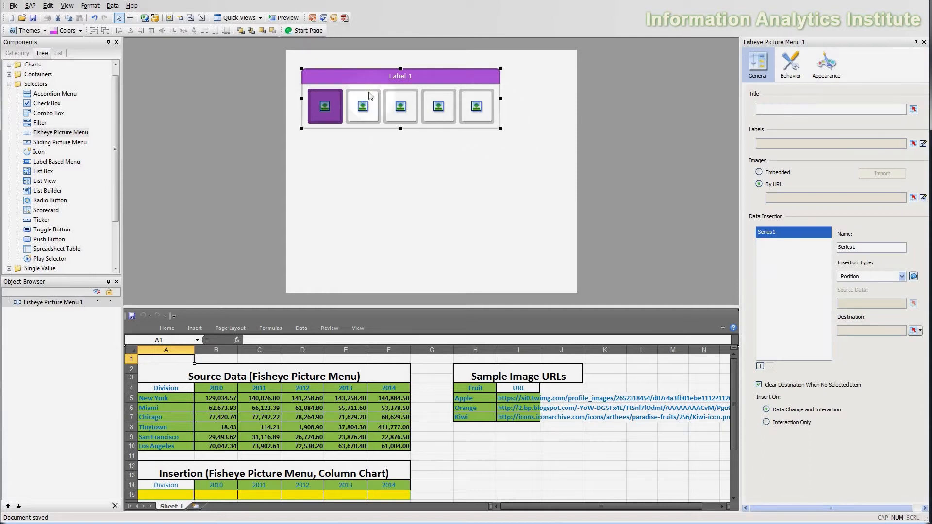
click(502, 137)
click(484, 129)
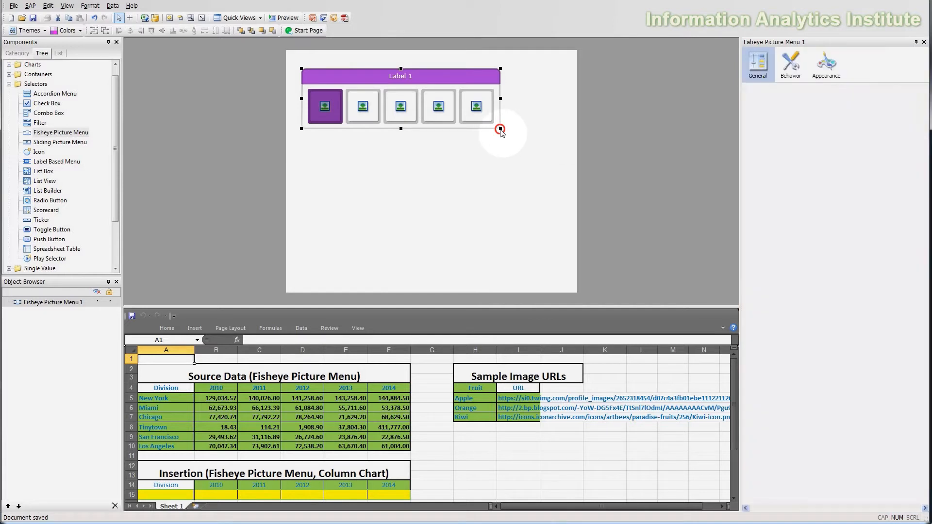
click(467, 137)
click(466, 122)
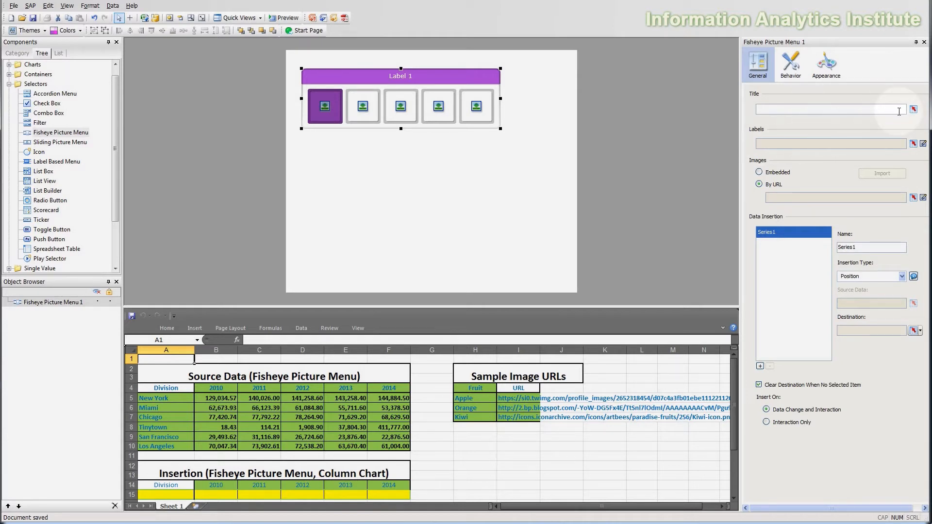
Link the Fisheye Picture Menu's title to the Fruit header in cell H4
click(914, 110)
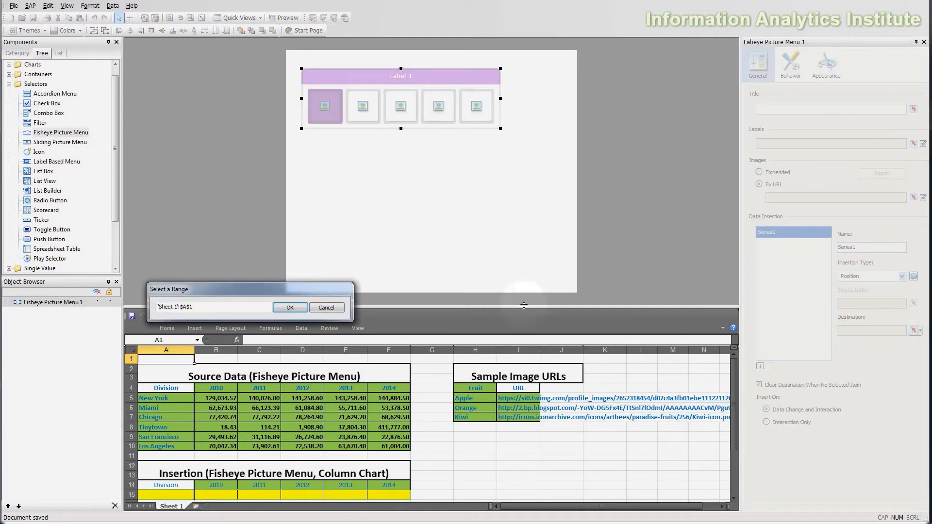
click(479, 388)
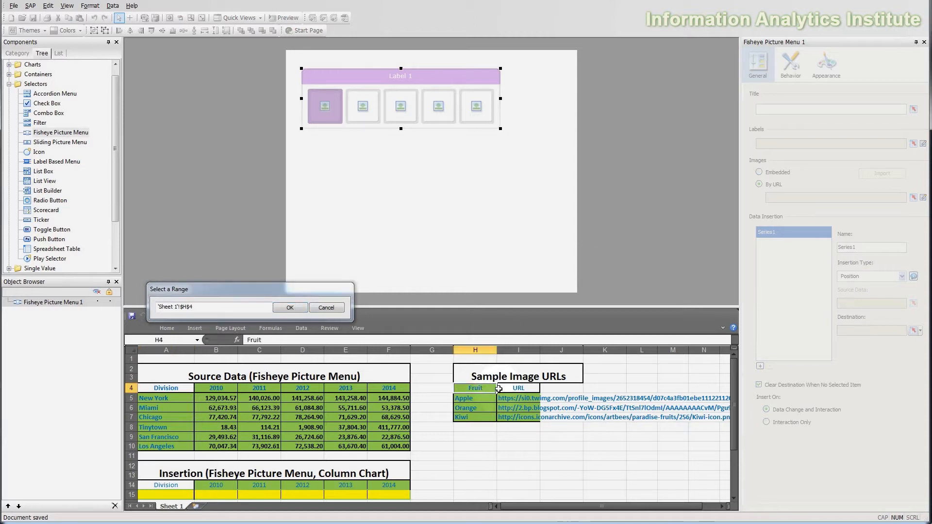
click(291, 307)
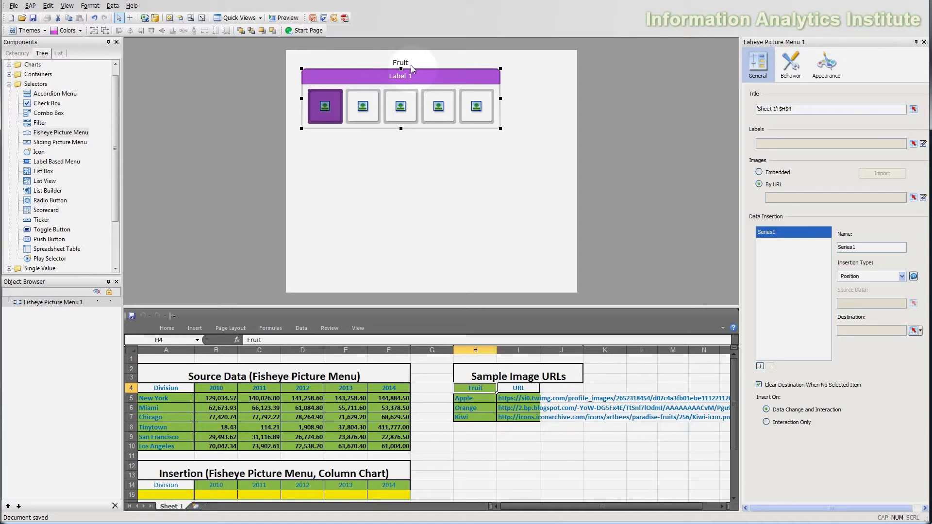
Link the menu's labels to the fruit names in cells H5:H7
click(913, 145)
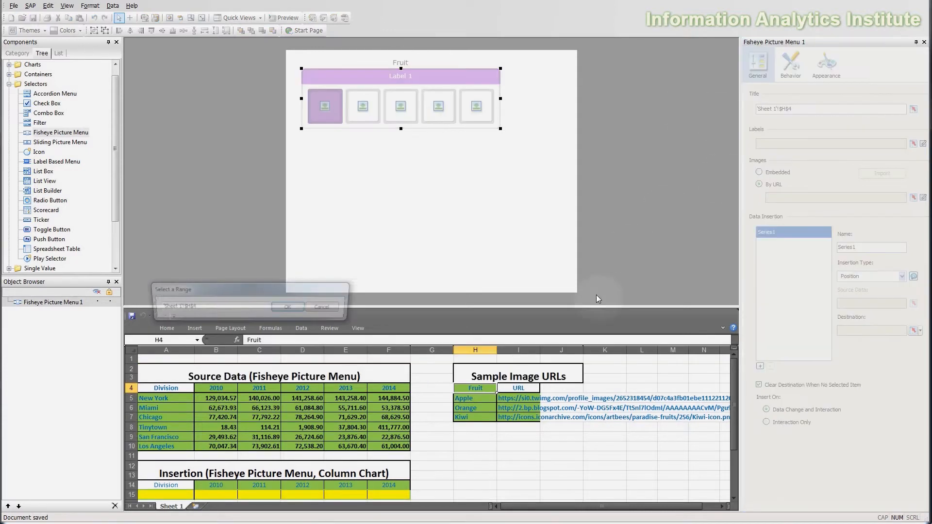
drag(468, 399, 471, 417)
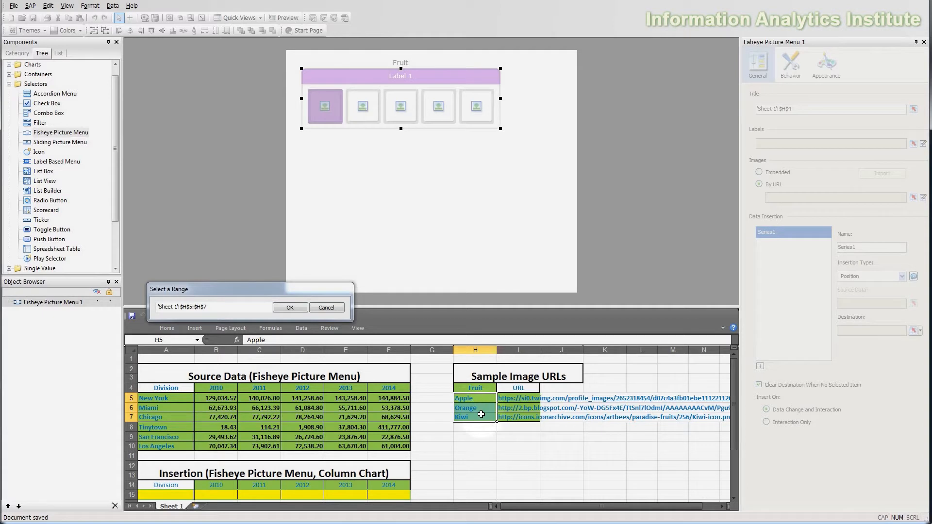
click(301, 309)
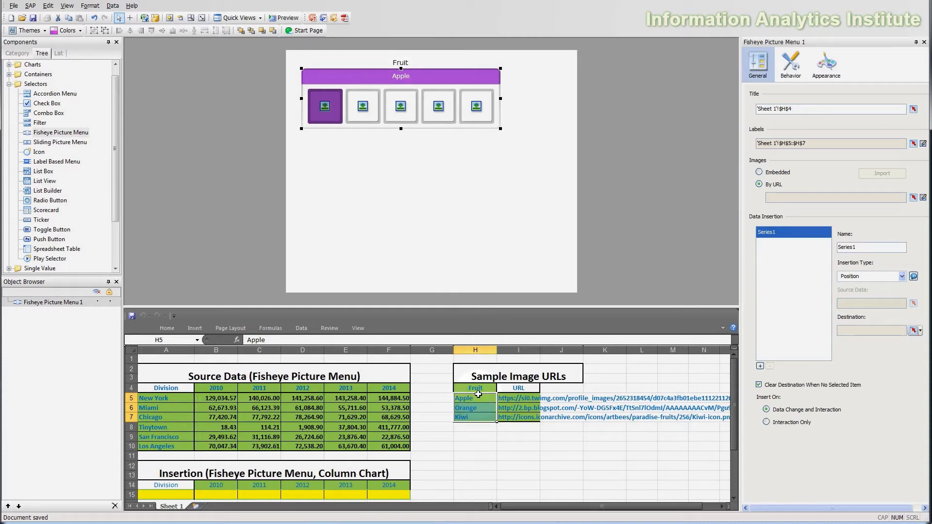
Manually rename the menu's first label as Apple12, and check the edited label list without further changes
click(923, 144)
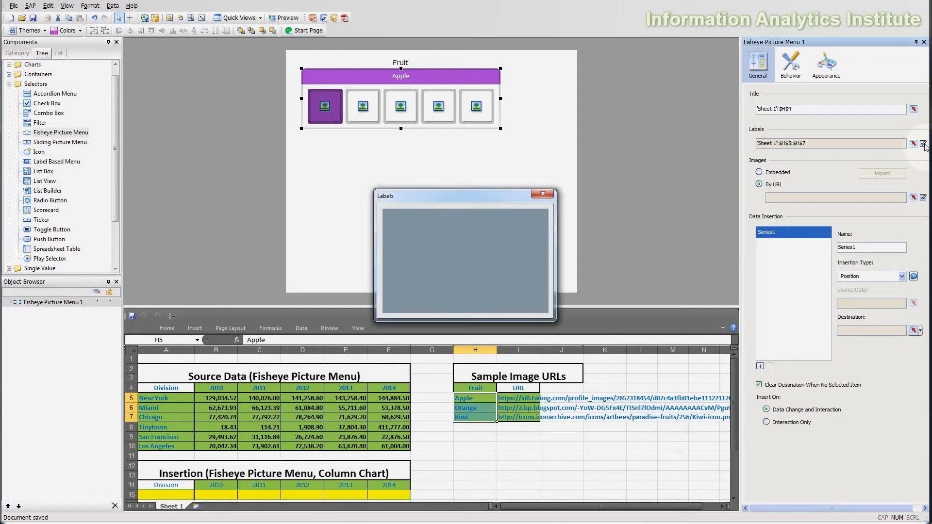
double_click(420, 248)
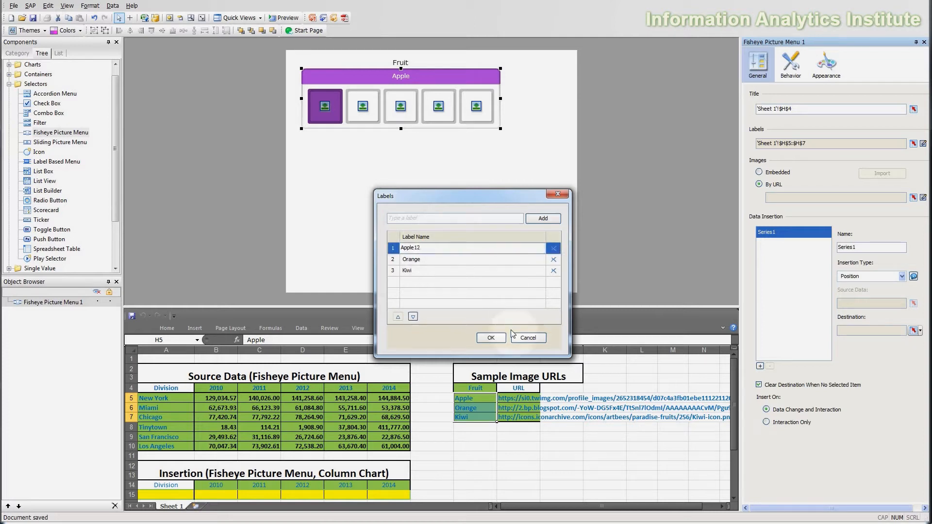
click(490, 338)
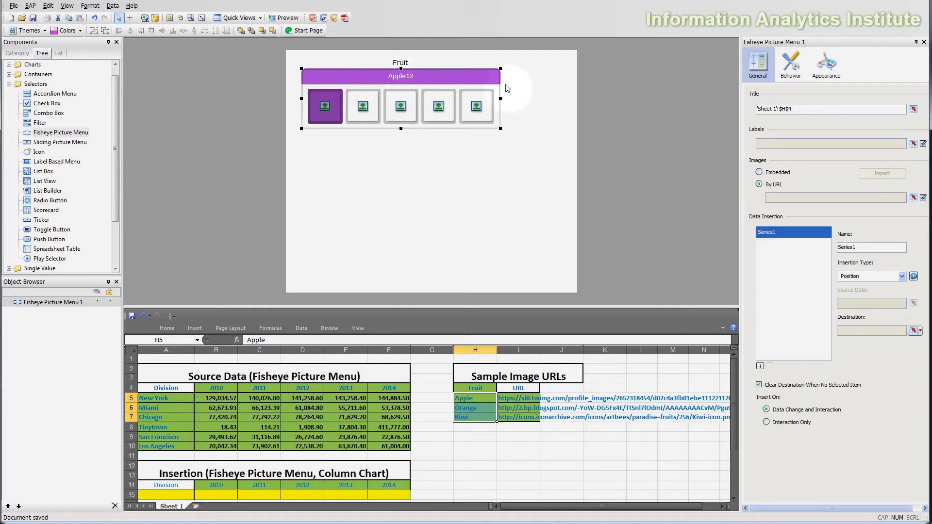
click(879, 141)
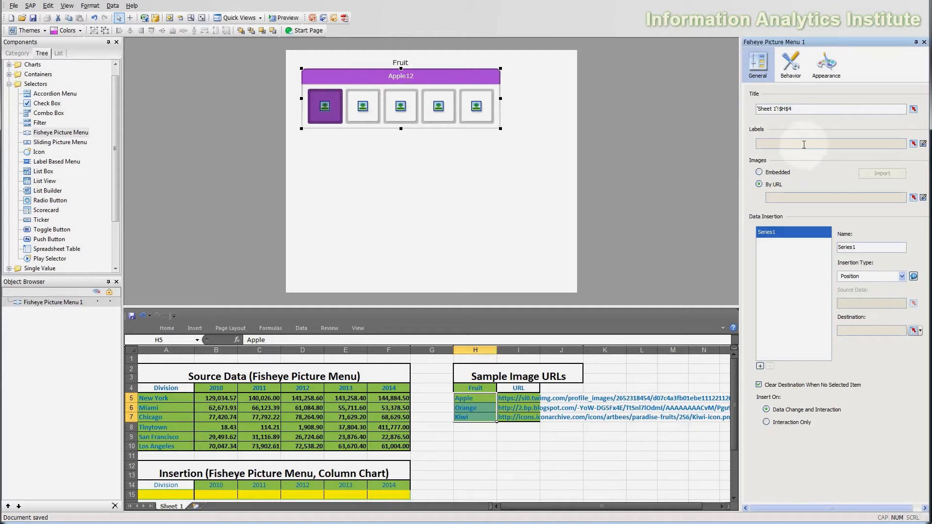
click(923, 144)
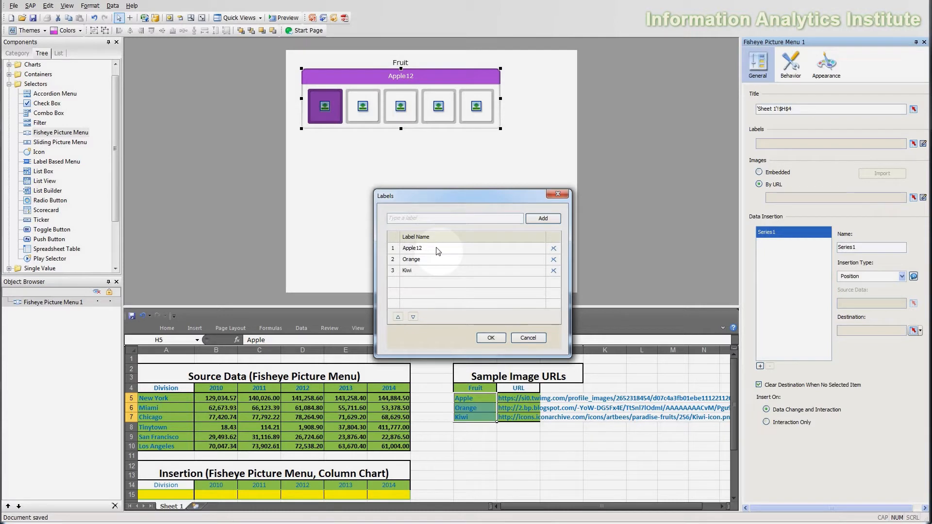
click(528, 338)
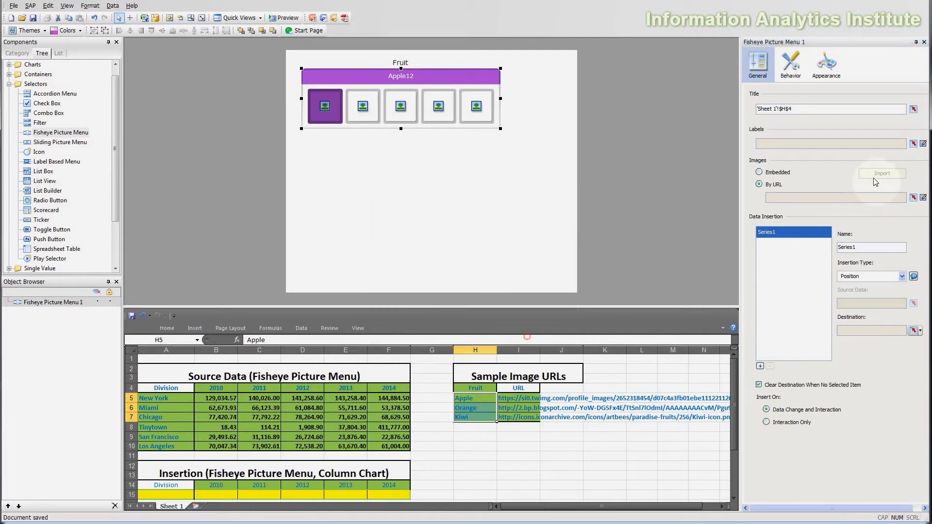
Replace the manually edited labels by relinking them to the range H5:H7
click(912, 144)
drag(478, 397, 478, 414)
click(290, 308)
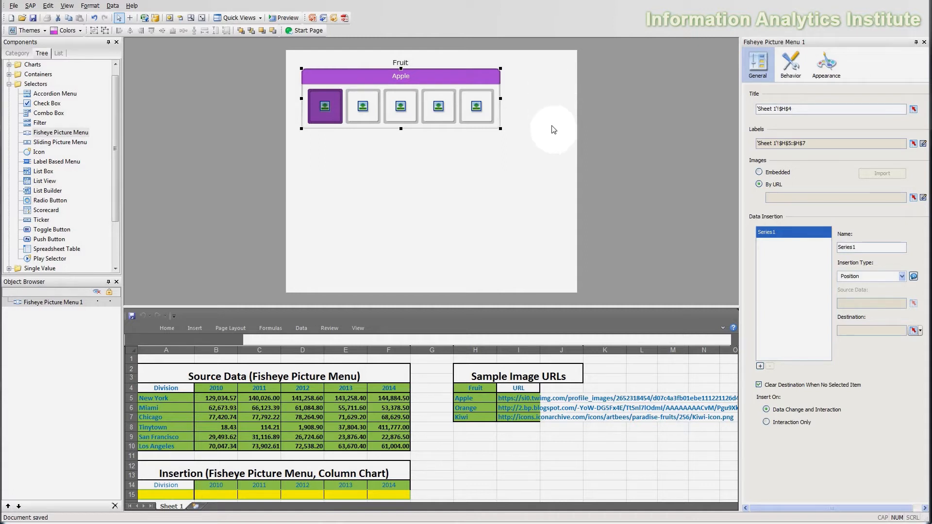
Switch the menu's image source to Embedded and open the thumbnail import dialog
click(759, 173)
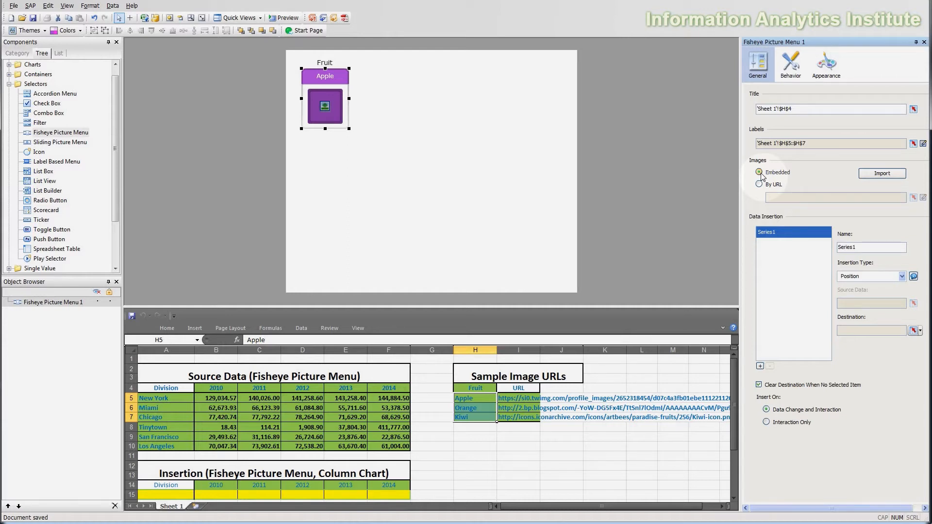
click(881, 173)
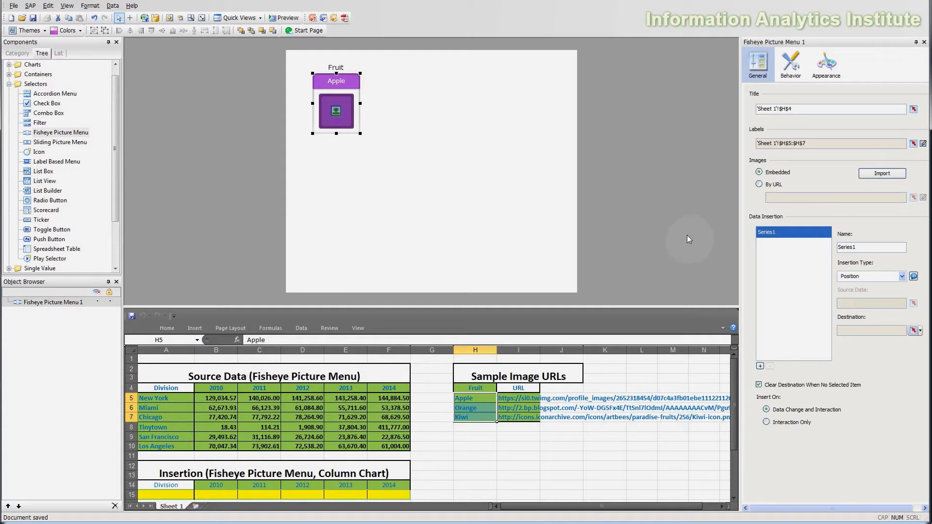
click(882, 178)
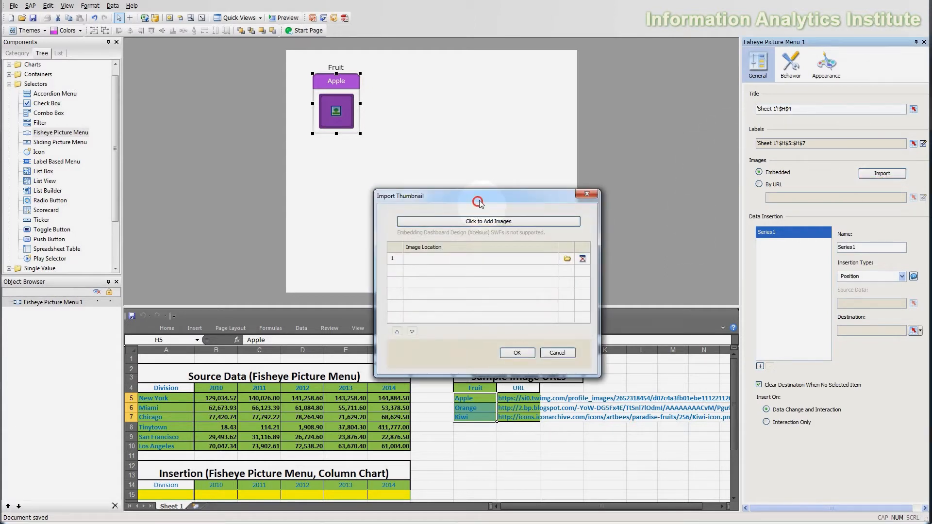
drag(479, 203, 488, 154)
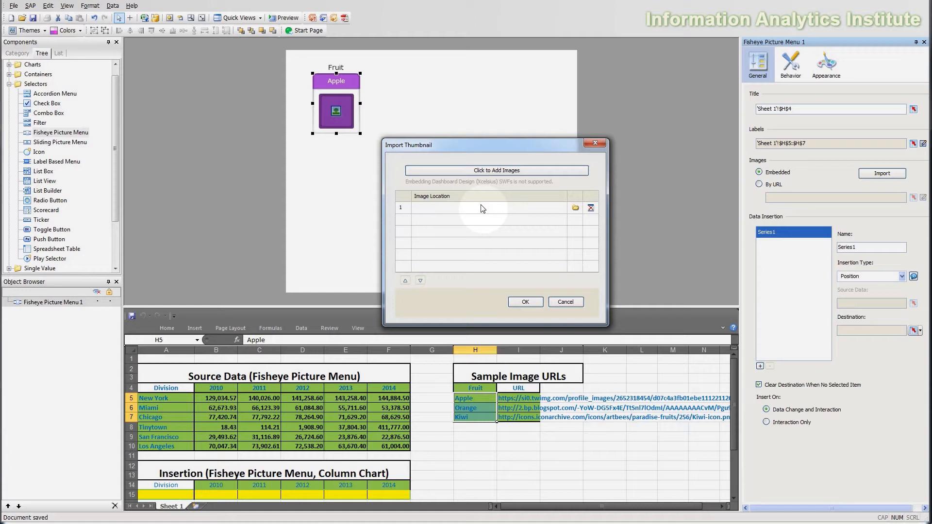
Add Chicago.jpg, Los Angeles.jpg and Miami.jpg from the Fisheye project's Graphics folder to the thumbnail list and check the first image's path
click(497, 171)
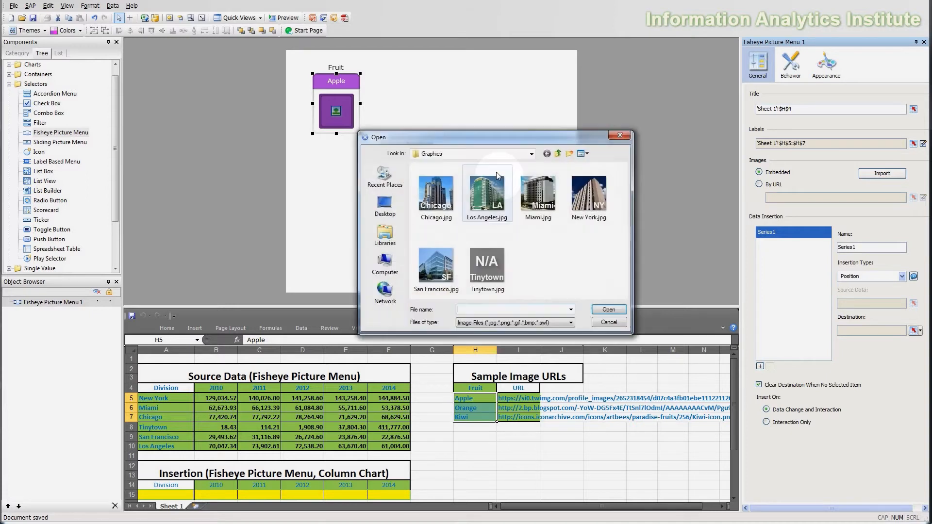
click(559, 154)
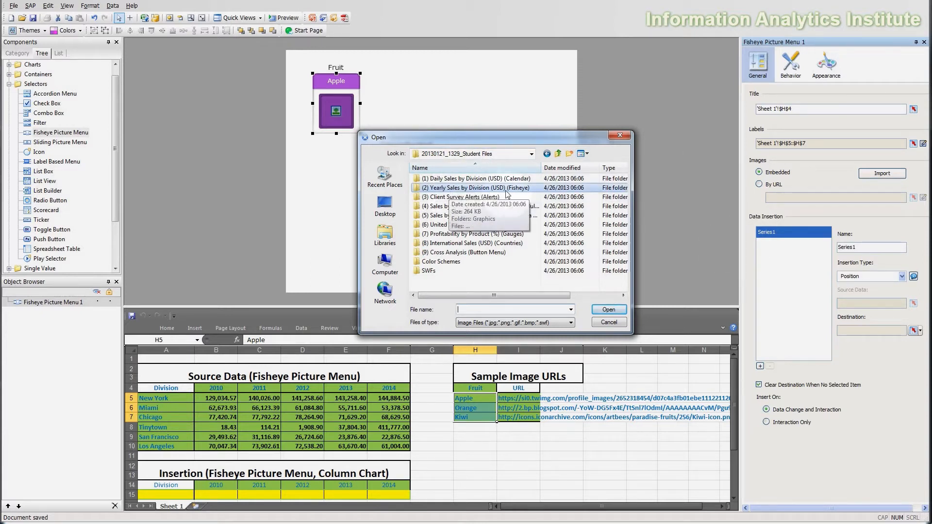
double_click(476, 190)
click(445, 180)
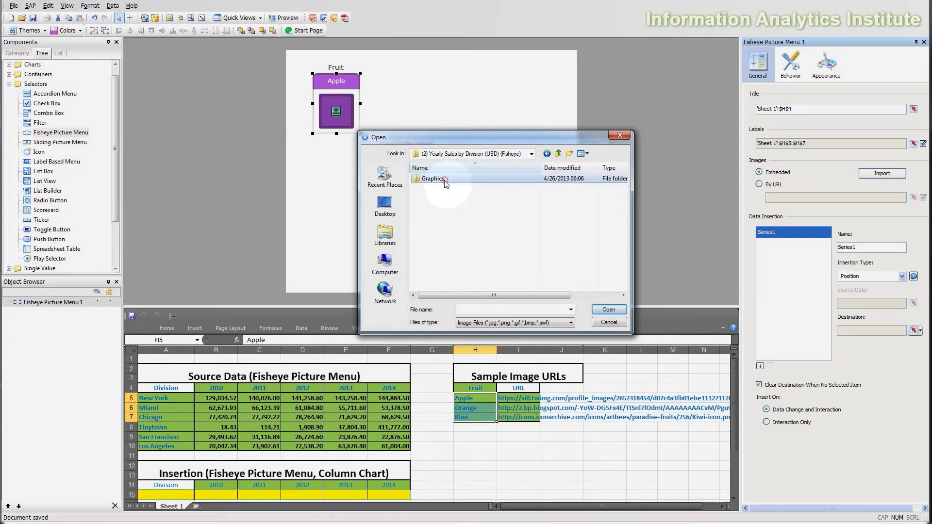
double_click(445, 182)
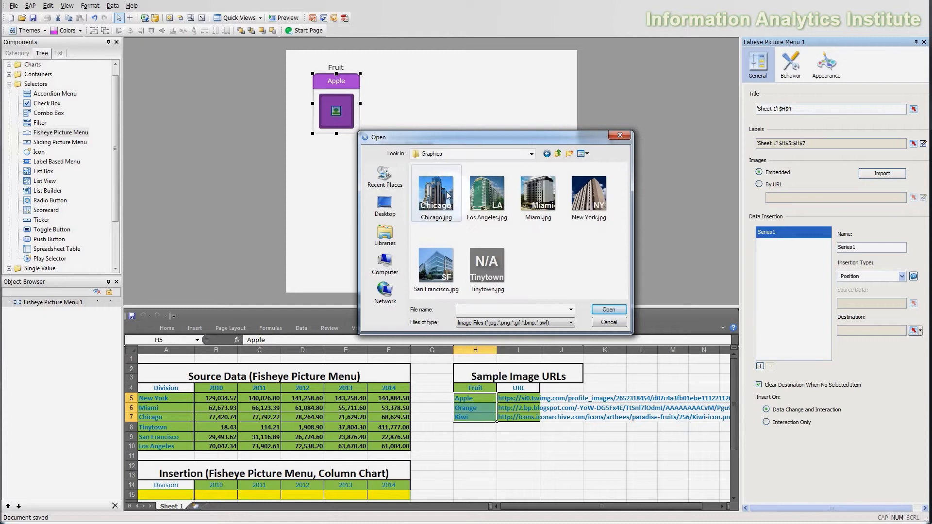
click(448, 194)
shift+click(547, 193)
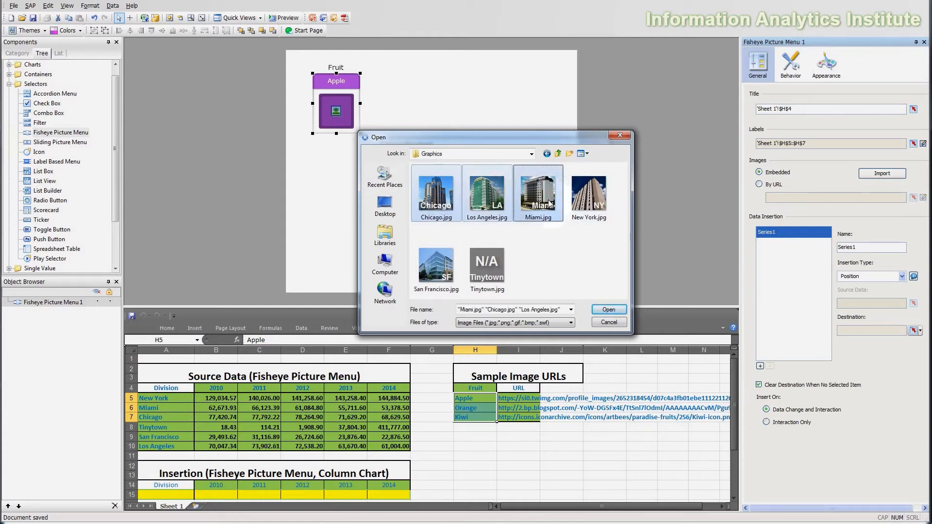
click(609, 309)
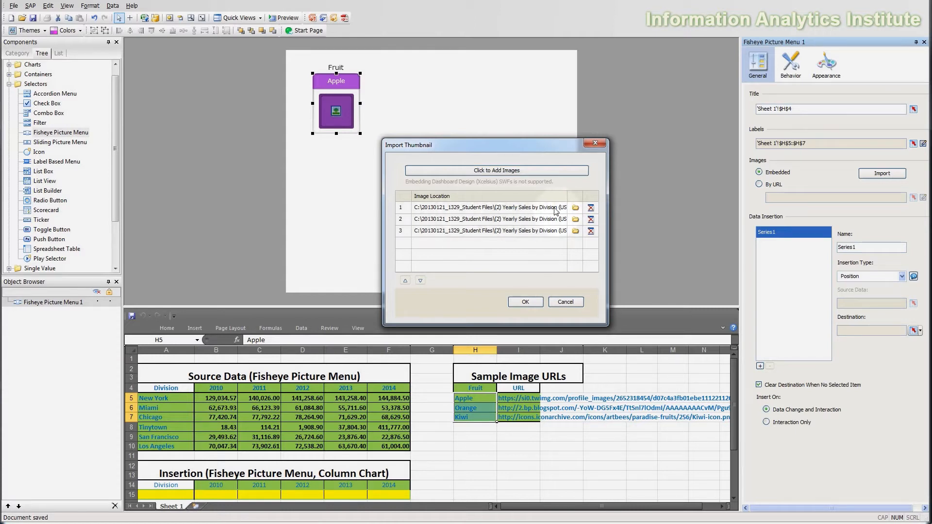
click(557, 209)
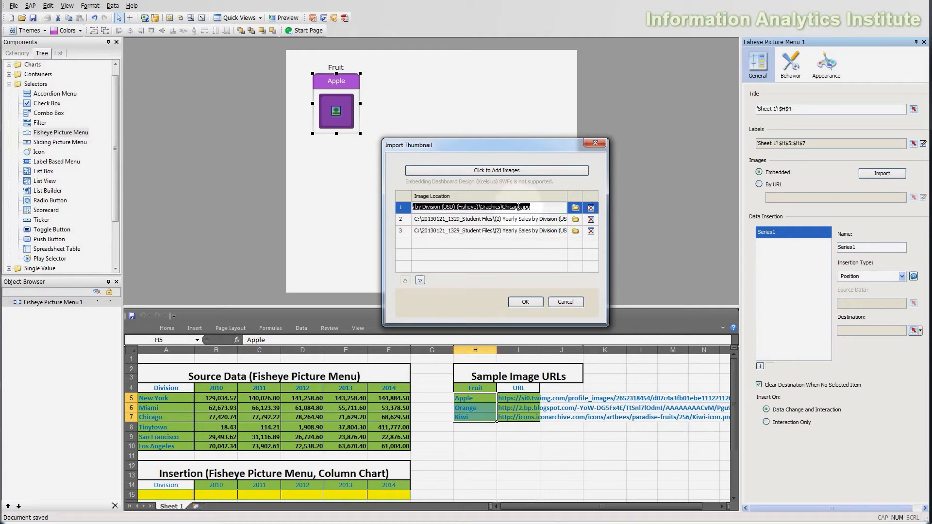
Check the file paths of the Los Angeles, Miami and Chicago images in the thumbnail list
click(549, 221)
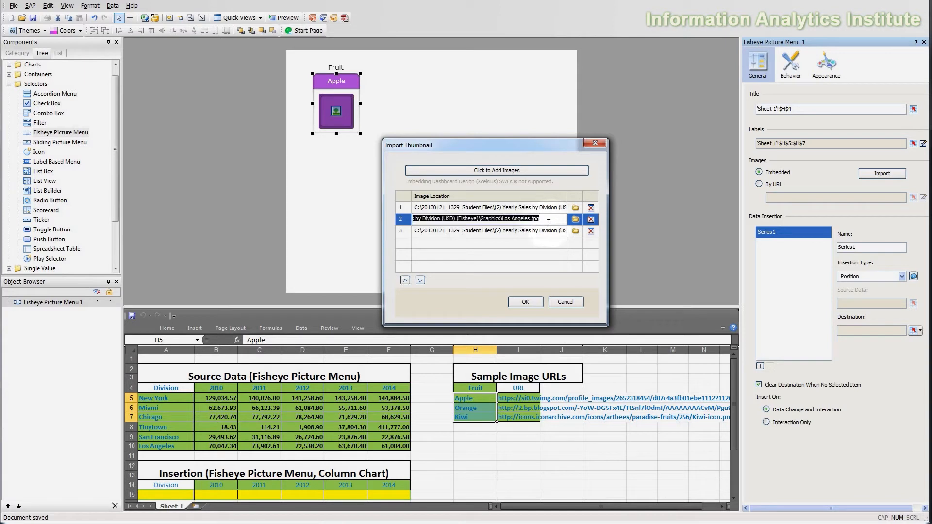
click(549, 230)
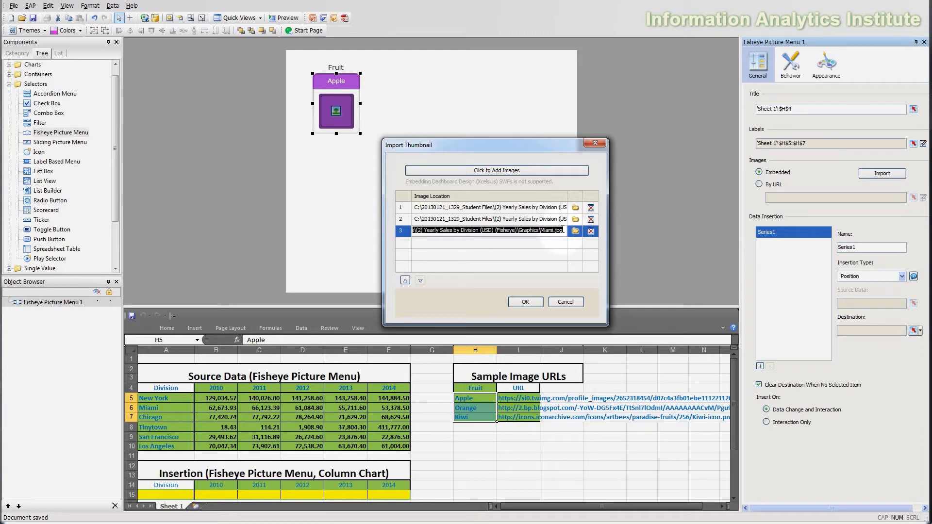
key(Return)
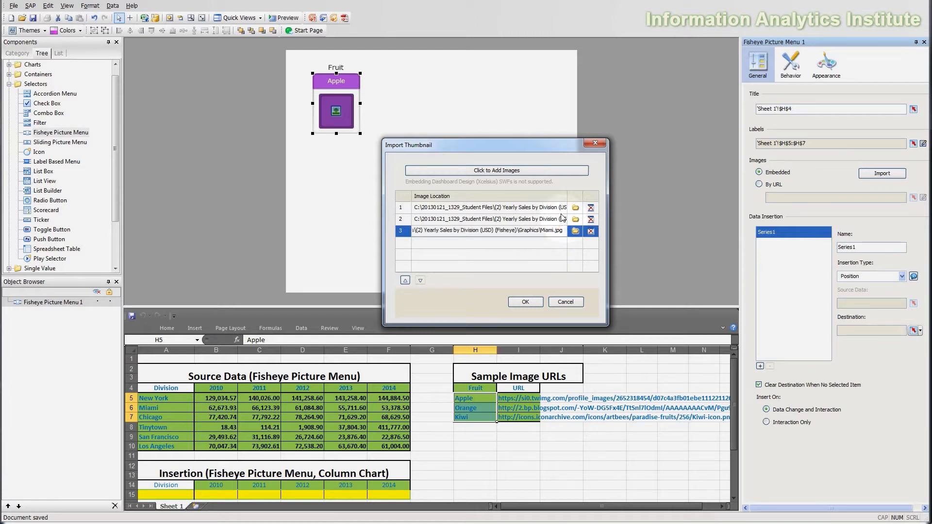
click(560, 219)
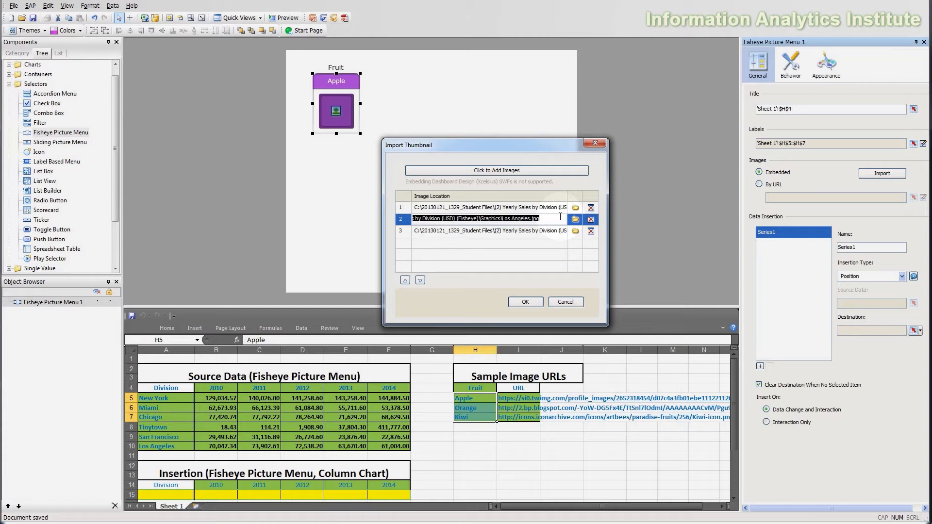
click(550, 208)
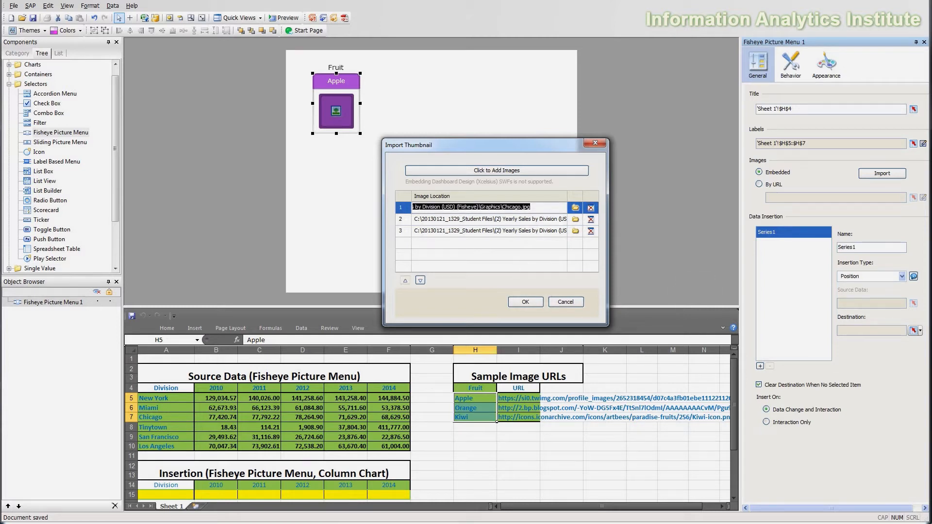
Try reordering the thumbnails by moving individual images up and down in the import list
click(421, 280)
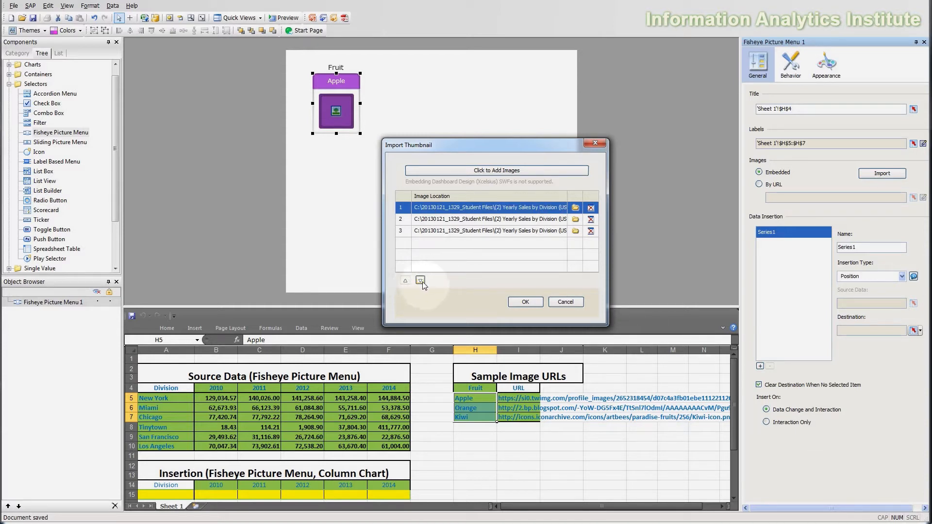
click(406, 281)
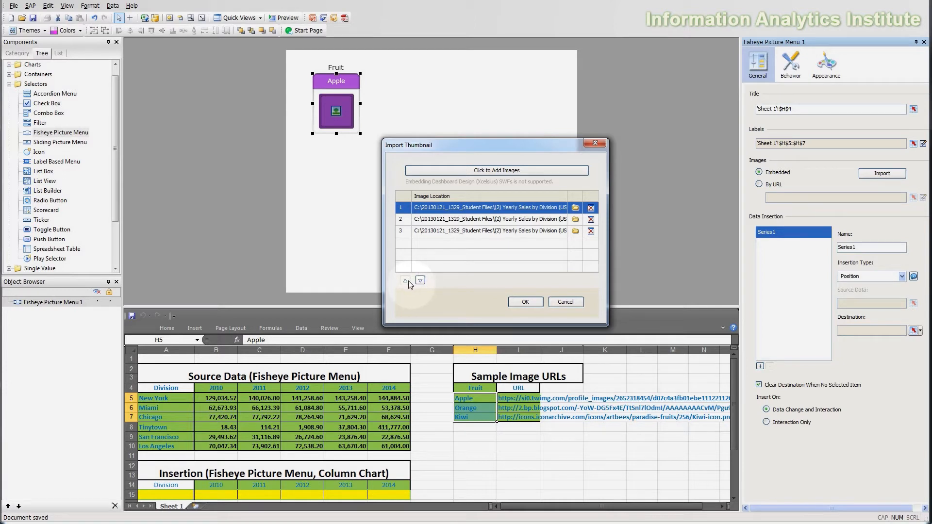
click(498, 219)
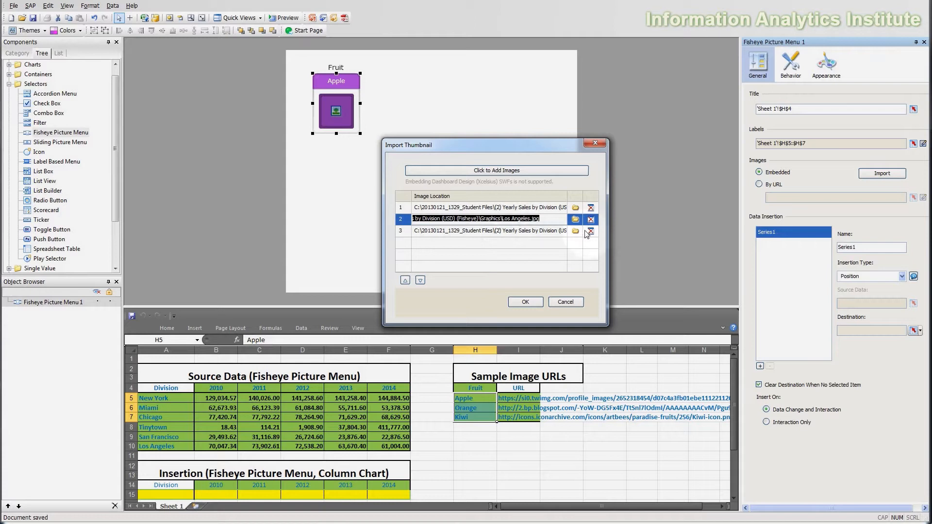
click(537, 231)
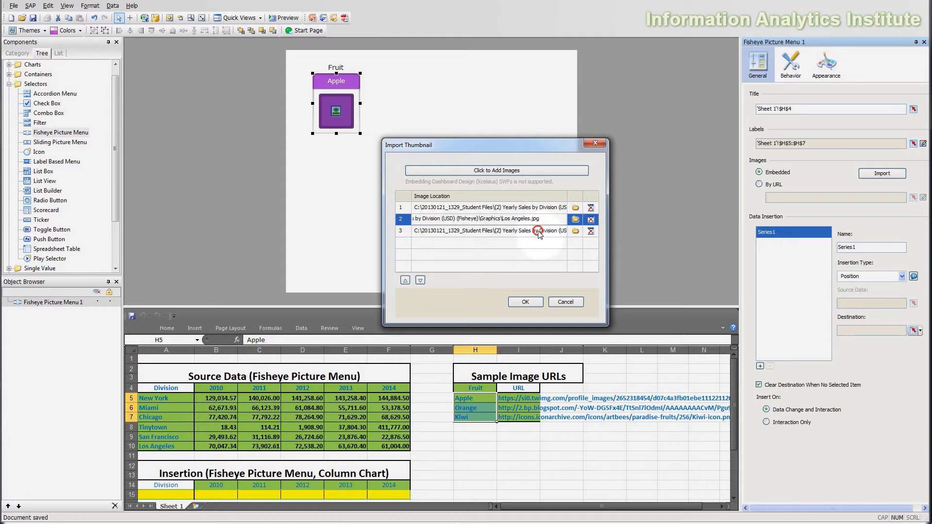
click(406, 281)
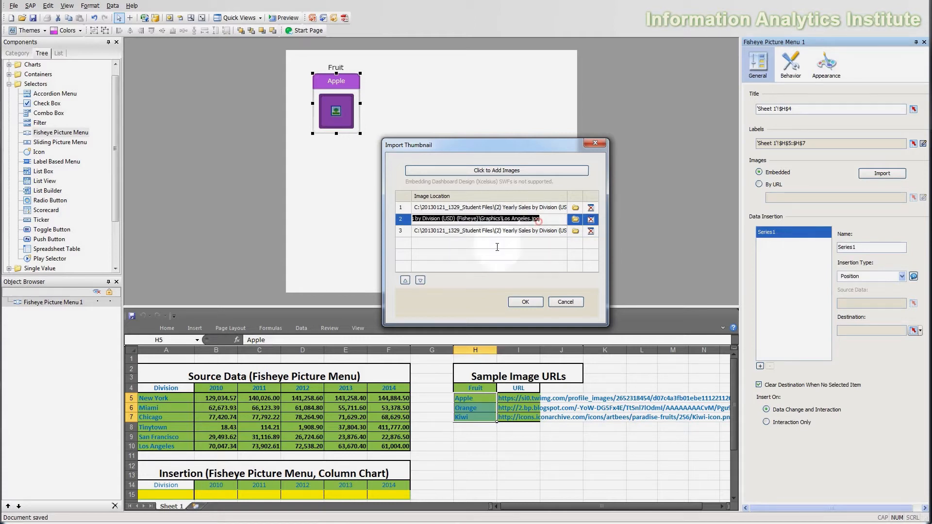
click(405, 280)
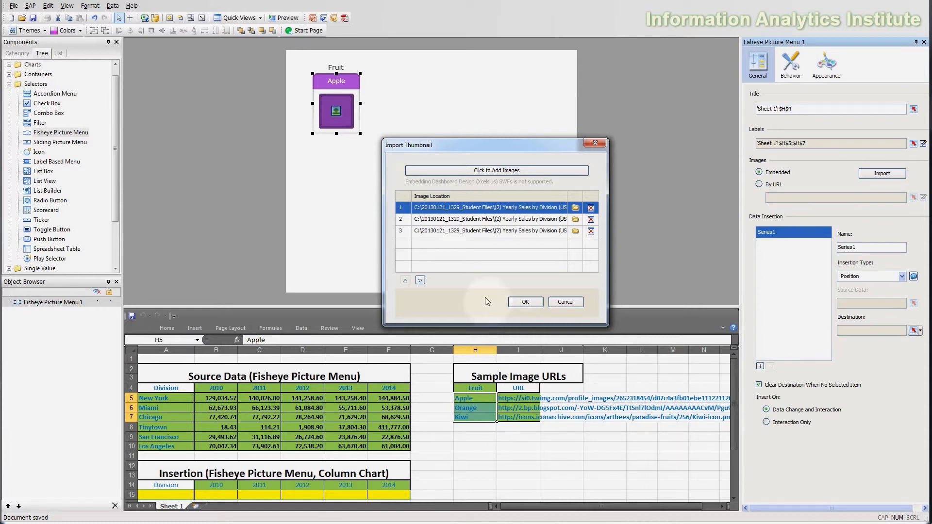
click(420, 282)
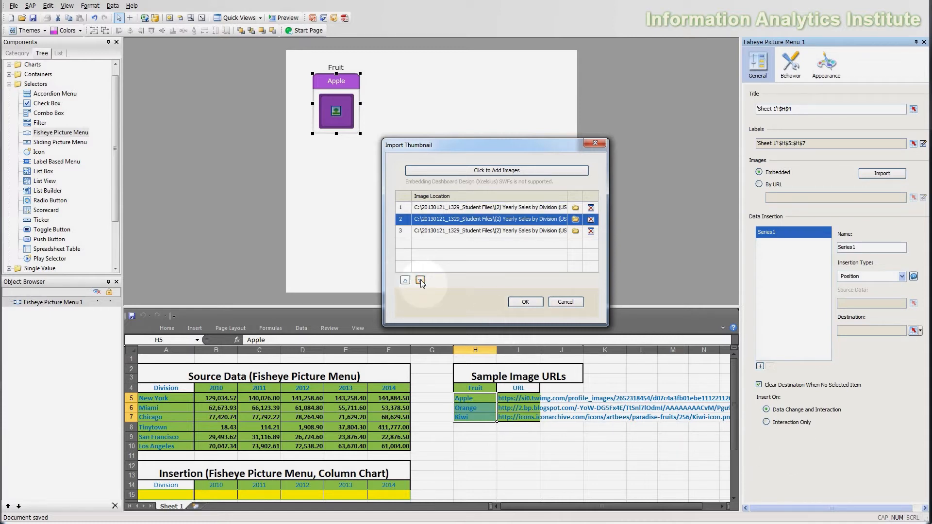
click(420, 282)
click(405, 281)
click(405, 281)
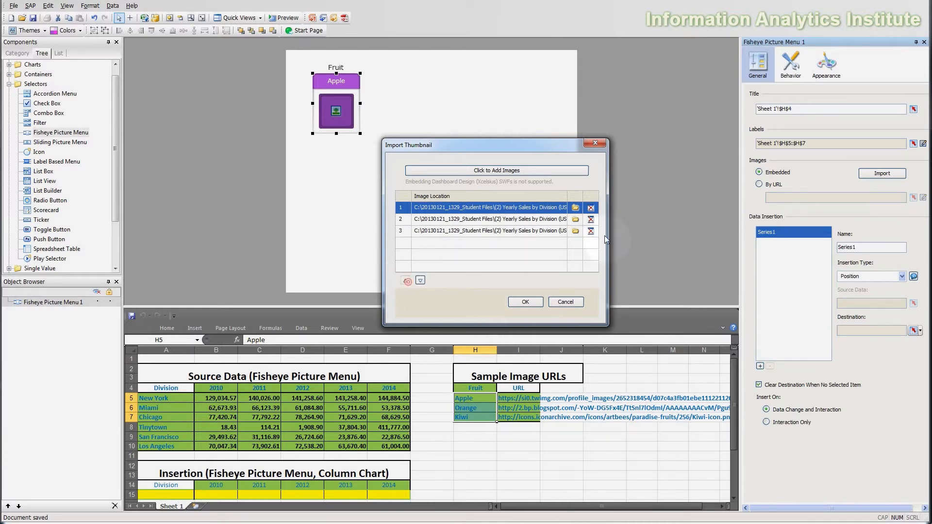
Look at the replacement files offered for the first thumbnail in the Graphics folder, without choosing one
click(576, 208)
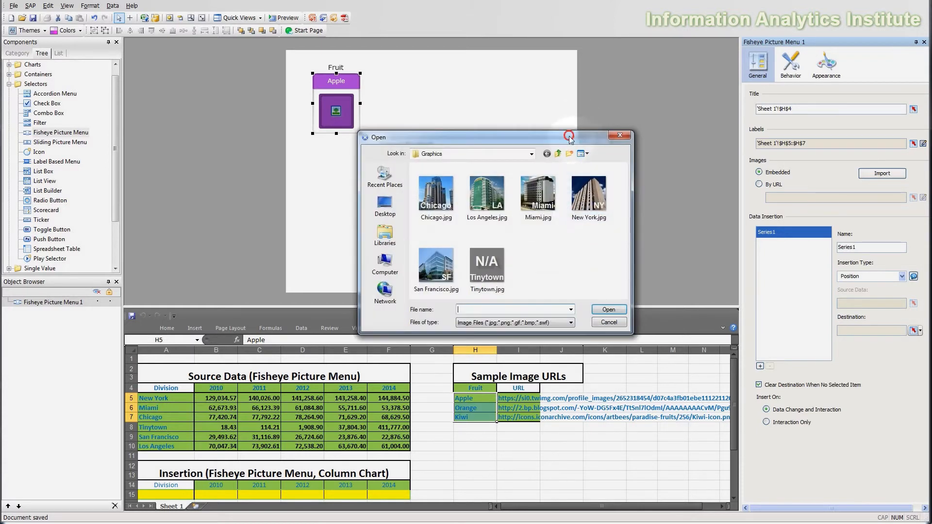
drag(569, 139, 566, 263)
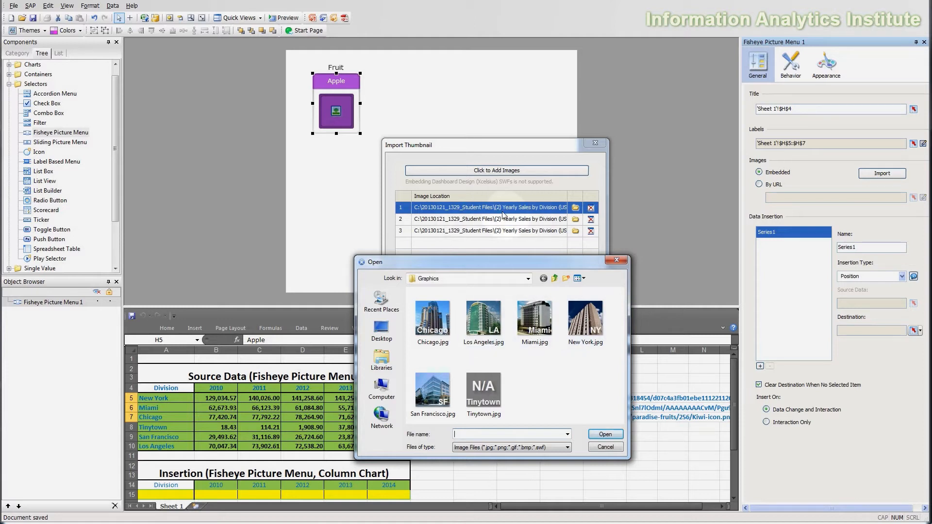
click(617, 260)
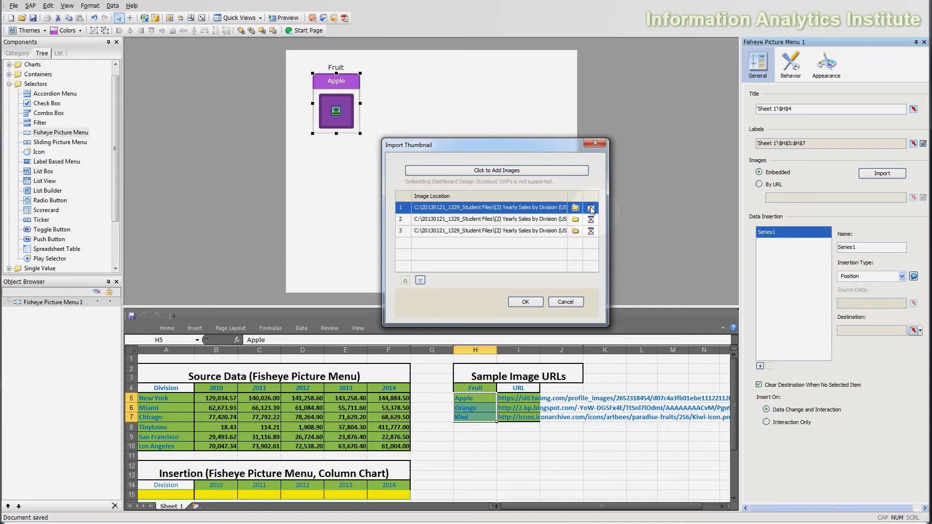
Clear the thumbnail list, re-add Chicago.jpg, Los Angeles.jpg and Miami.jpg from the Graphics folder, and apply them to the menu
click(591, 209)
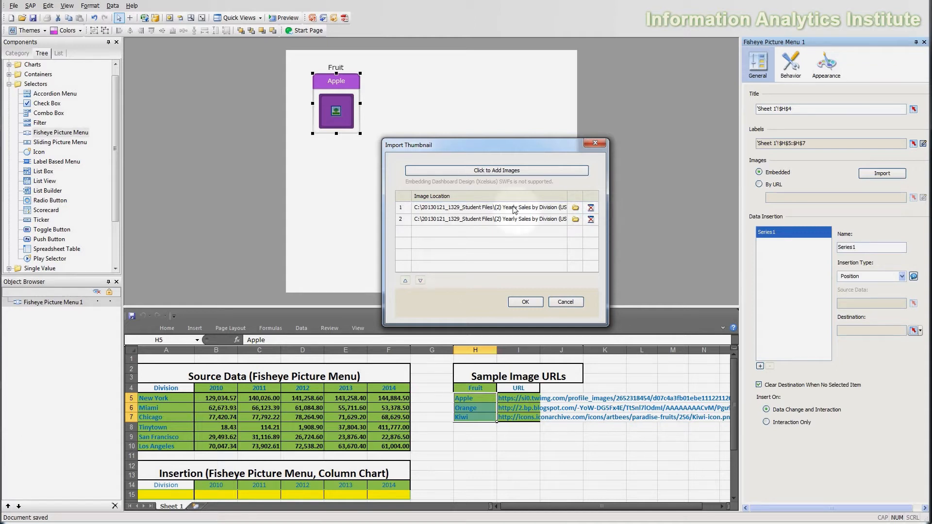
click(592, 208)
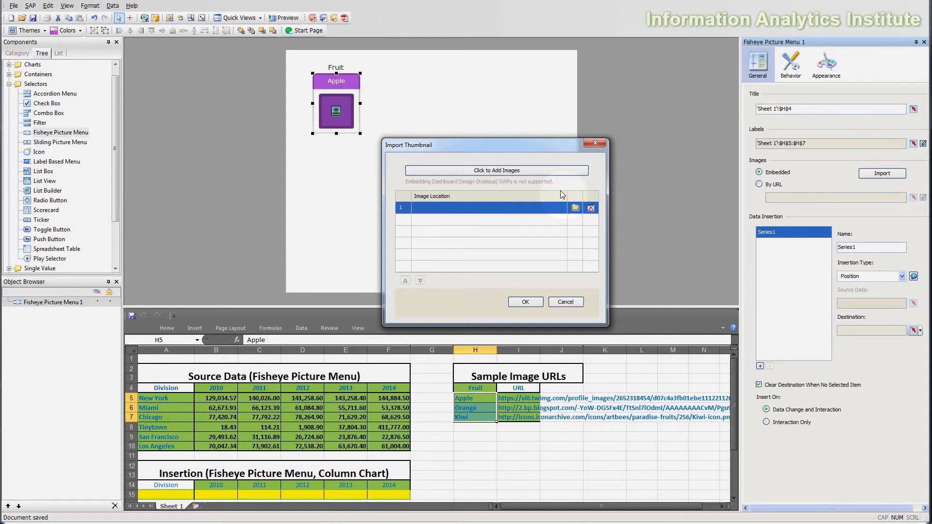
click(544, 170)
shift+click(531, 195)
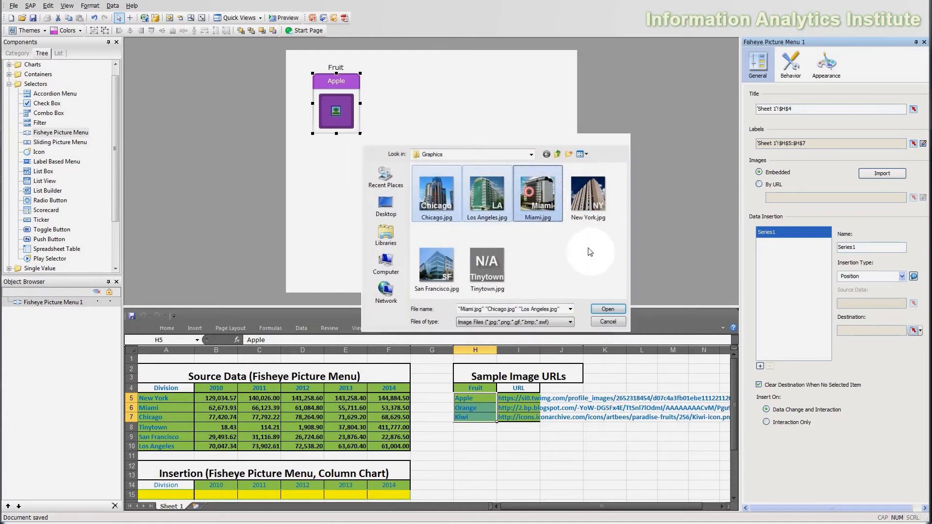
click(609, 310)
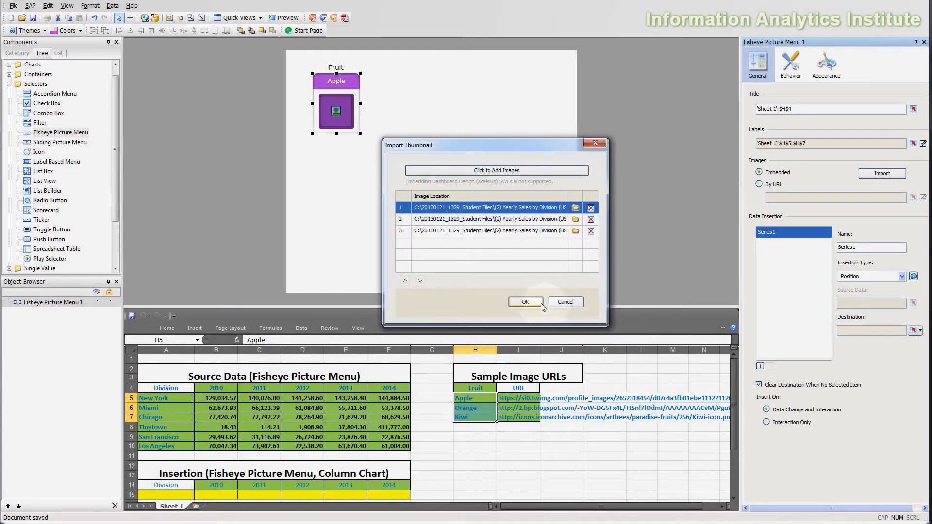
click(526, 302)
click(427, 167)
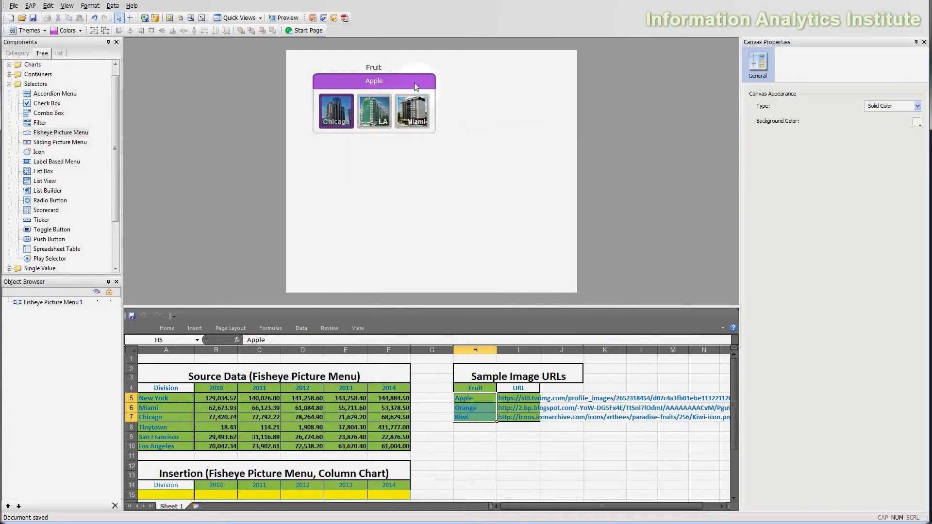
Switch the picture menu's image source to By URL and link it to the range I5:I7
click(420, 83)
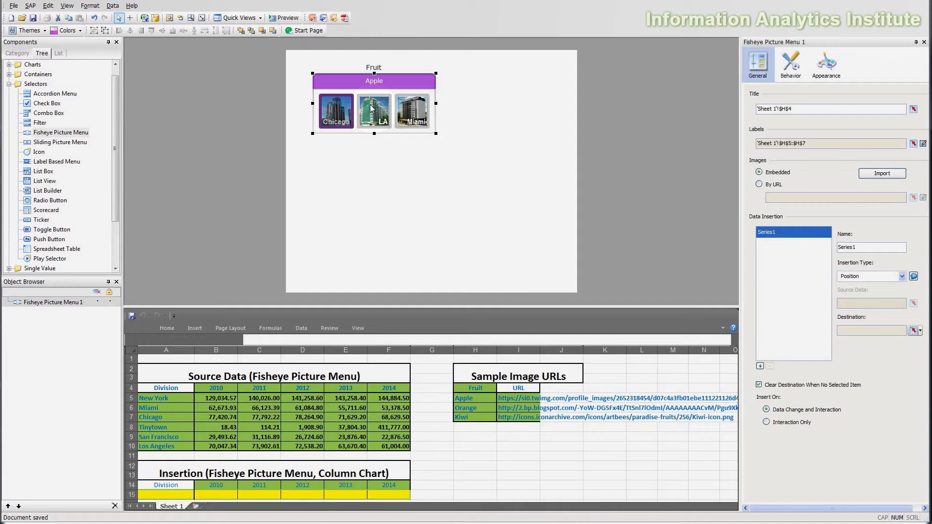
click(760, 185)
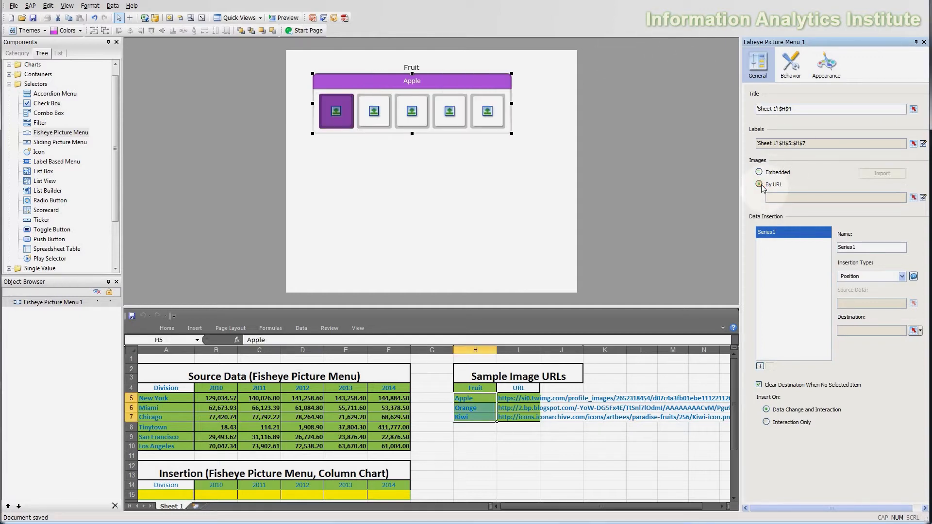
click(913, 199)
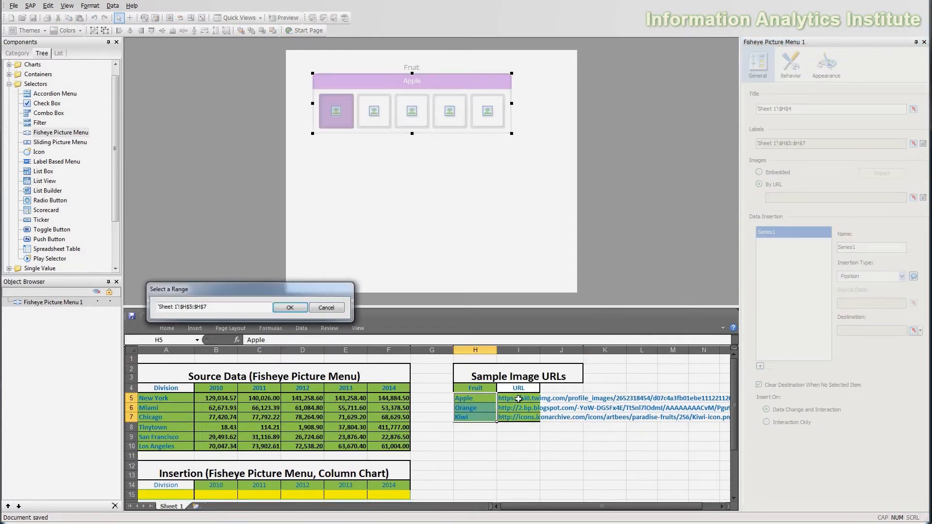
click(519, 399)
drag(518, 399, 518, 419)
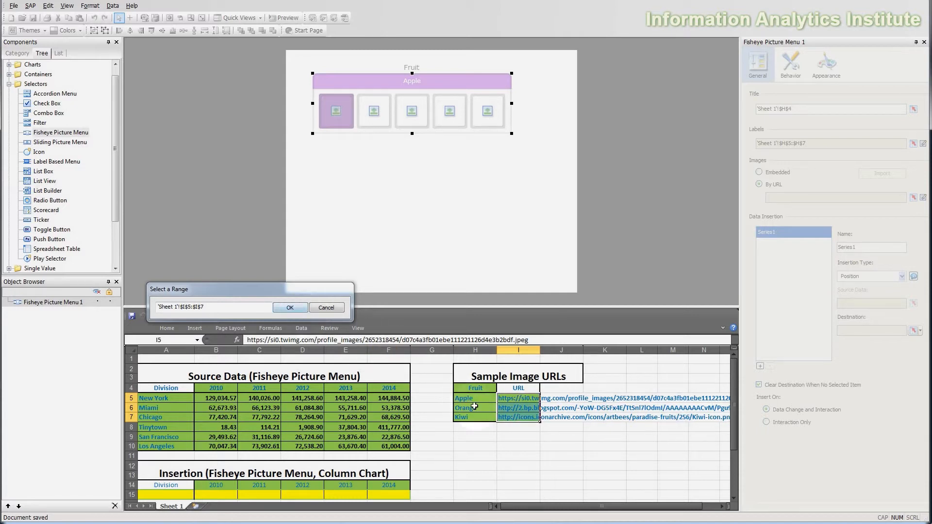
click(290, 307)
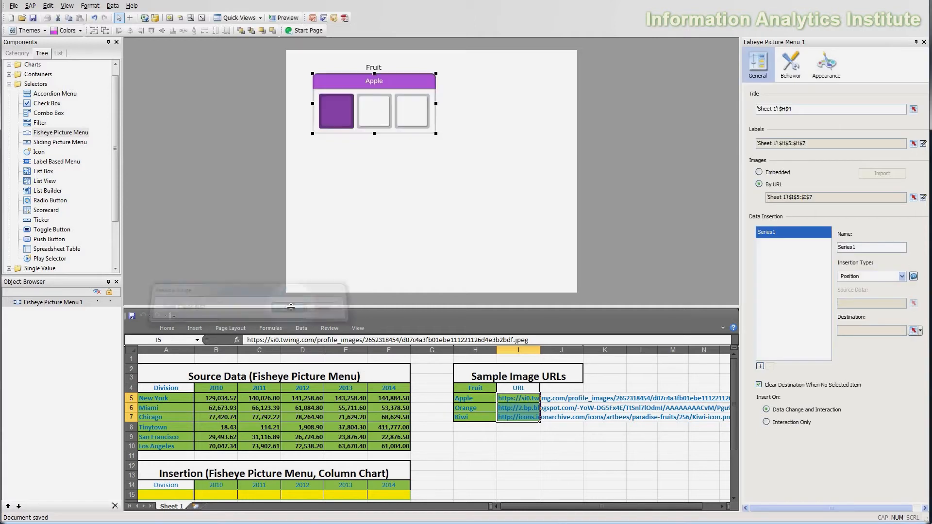
click(363, 160)
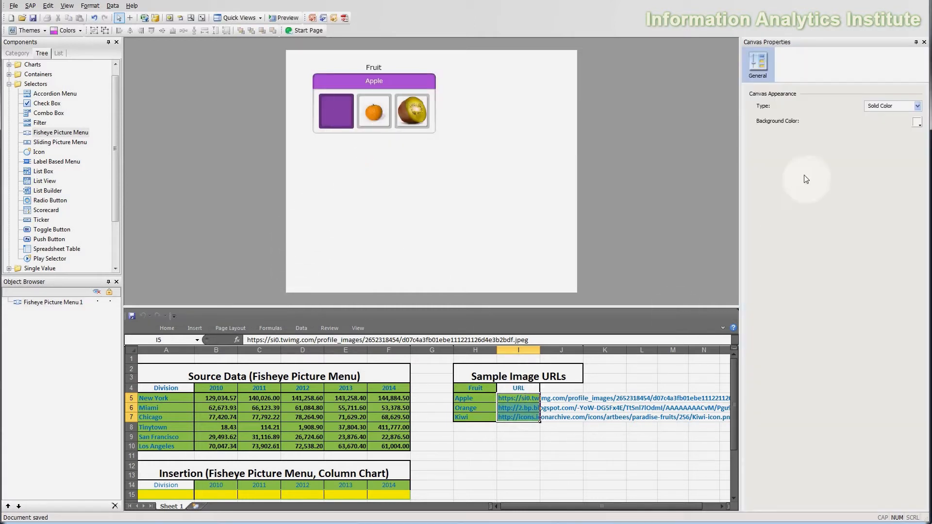
click(381, 98)
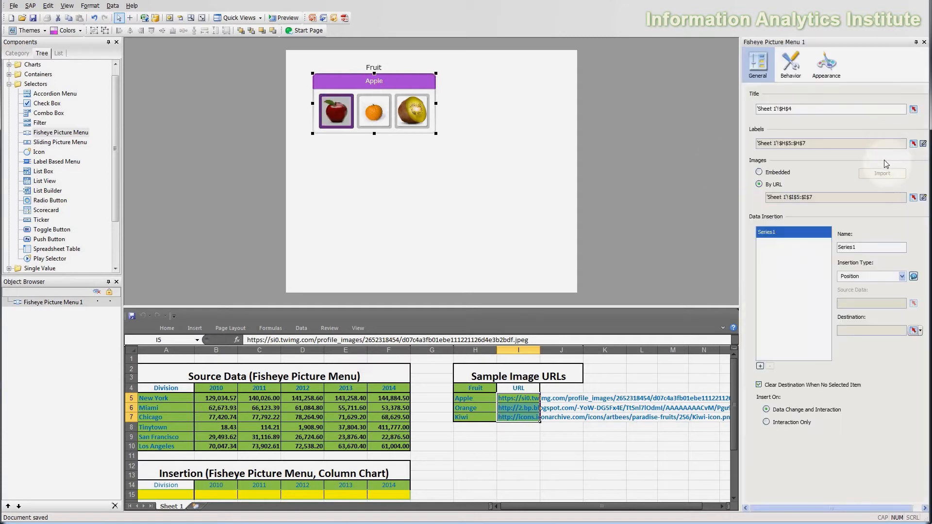
click(426, 153)
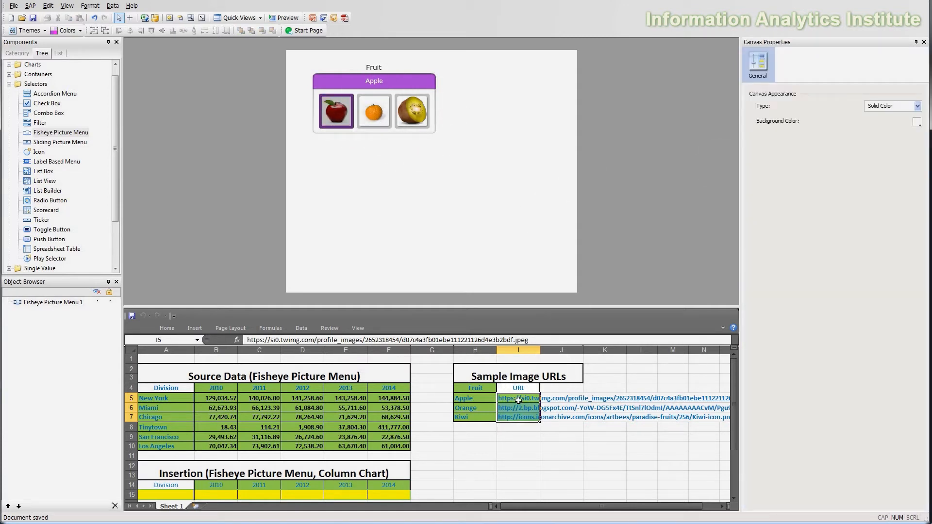
Examine the picture menu's linked image URL list and its source range, leaving both unchanged
click(424, 91)
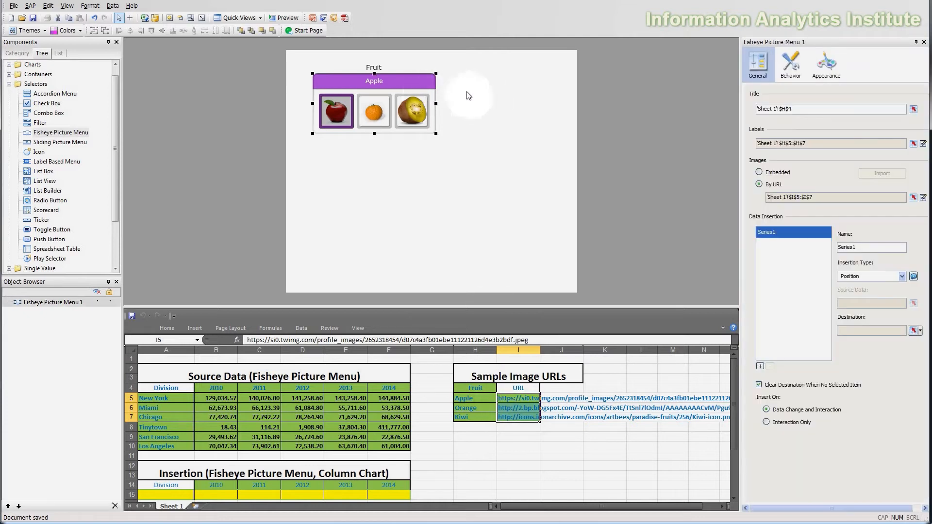
click(923, 198)
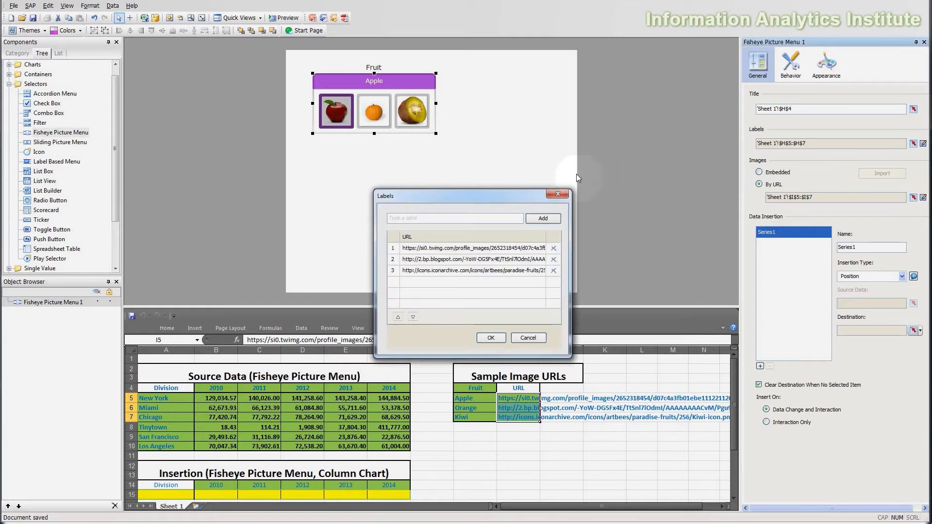
click(502, 250)
click(526, 245)
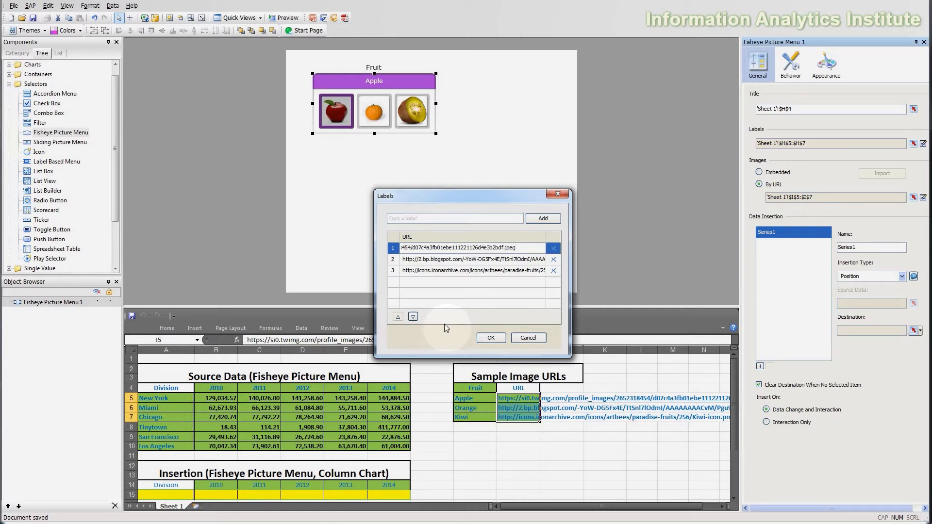
drag(438, 202, 522, 117)
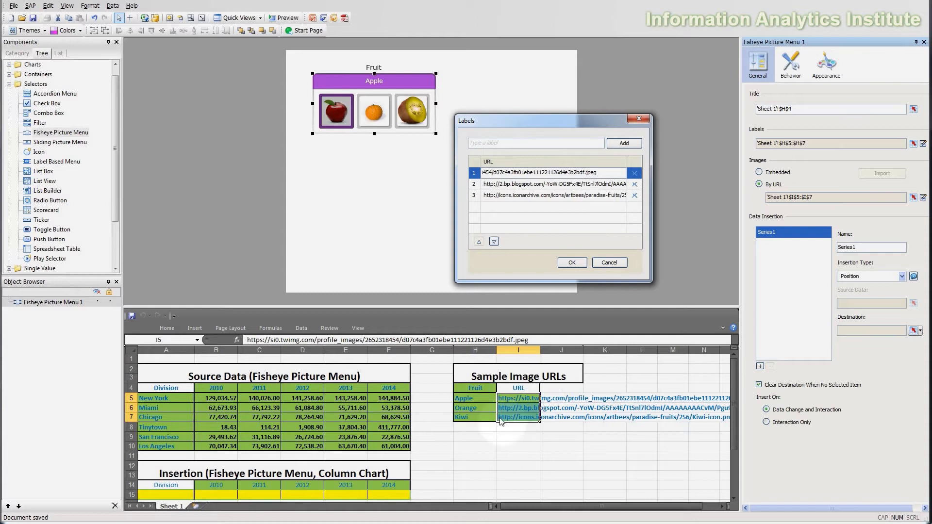
click(607, 262)
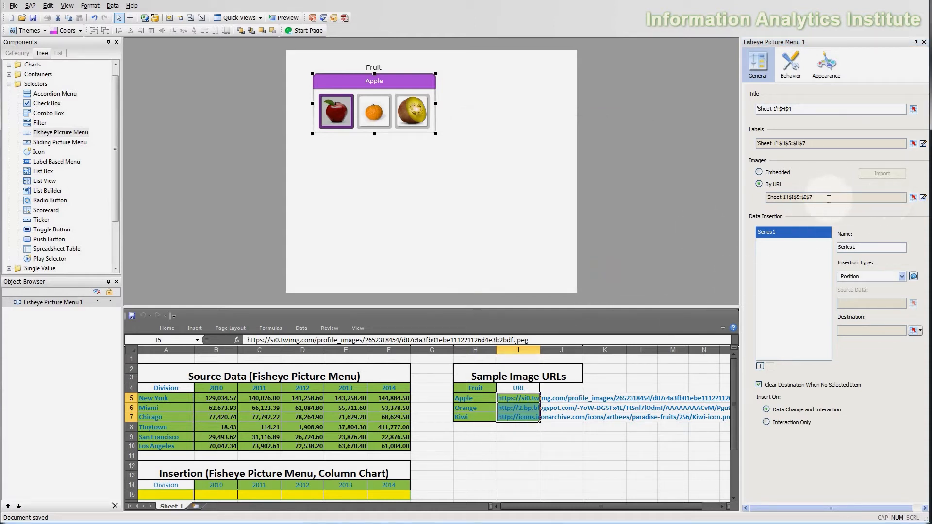
click(825, 198)
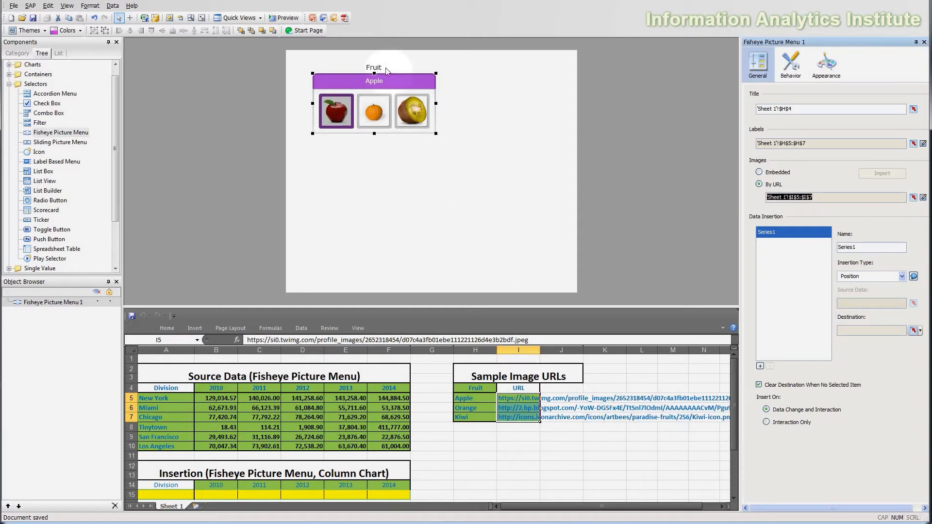
Preview the Fruit picture menu, check its fisheye zoom on the thumbnails, and return to the design view
click(374, 183)
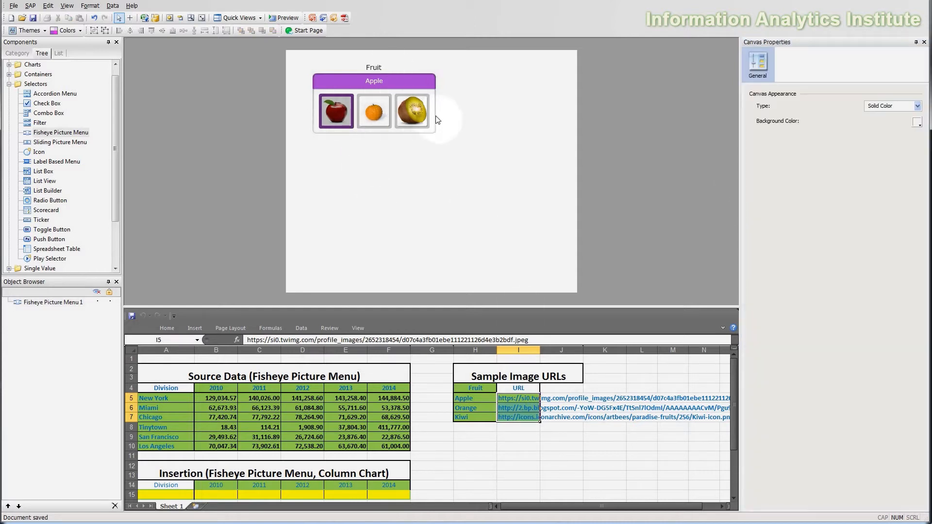
click(286, 18)
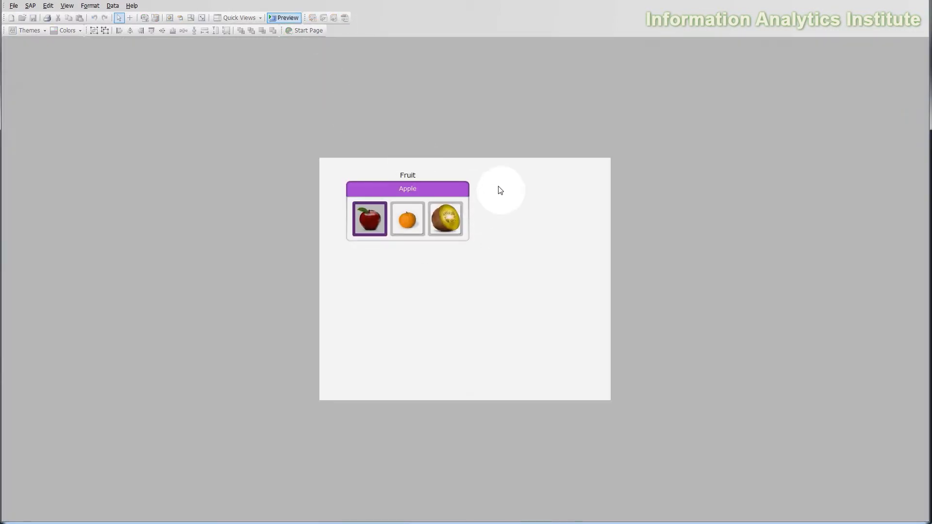
click(481, 237)
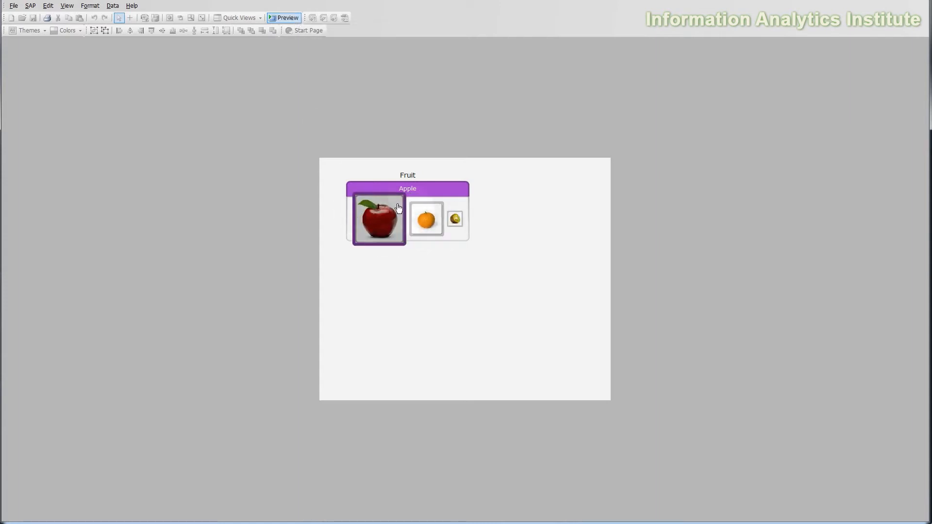
click(286, 18)
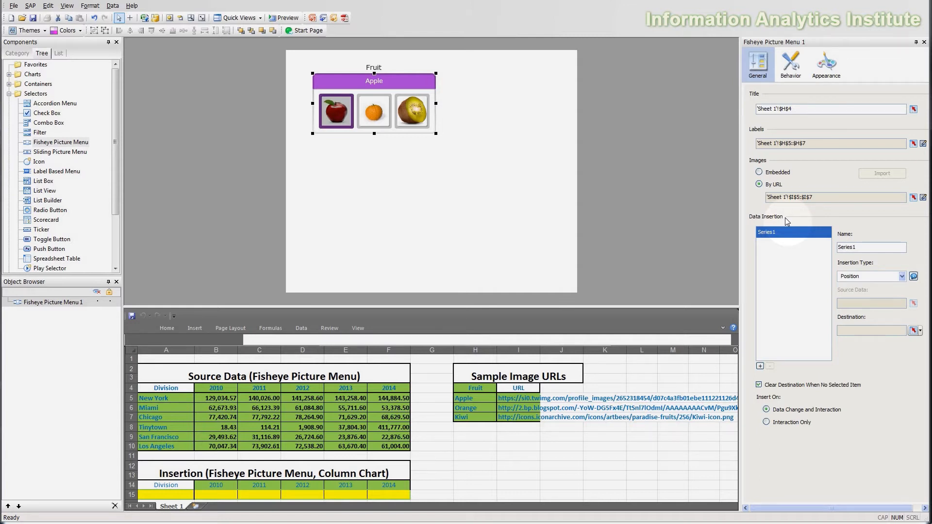
Look at the data insertion types offered for Series1, leaving Position chosen, and reselect the picture menu on the canvas
click(878, 276)
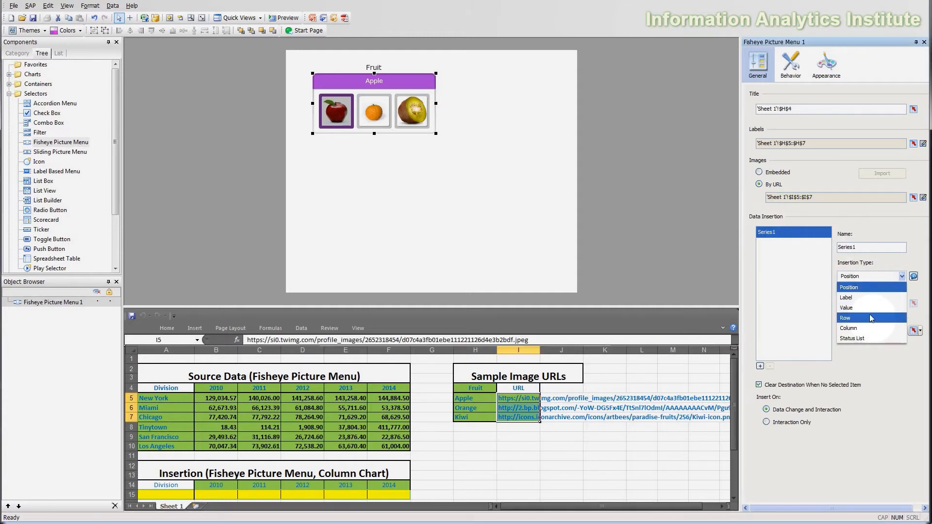
click(872, 277)
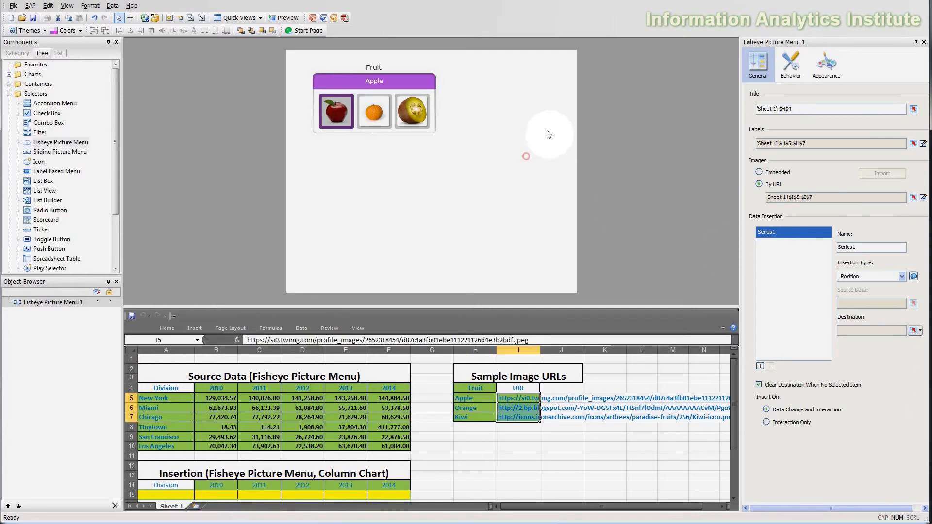
click(529, 160)
click(401, 87)
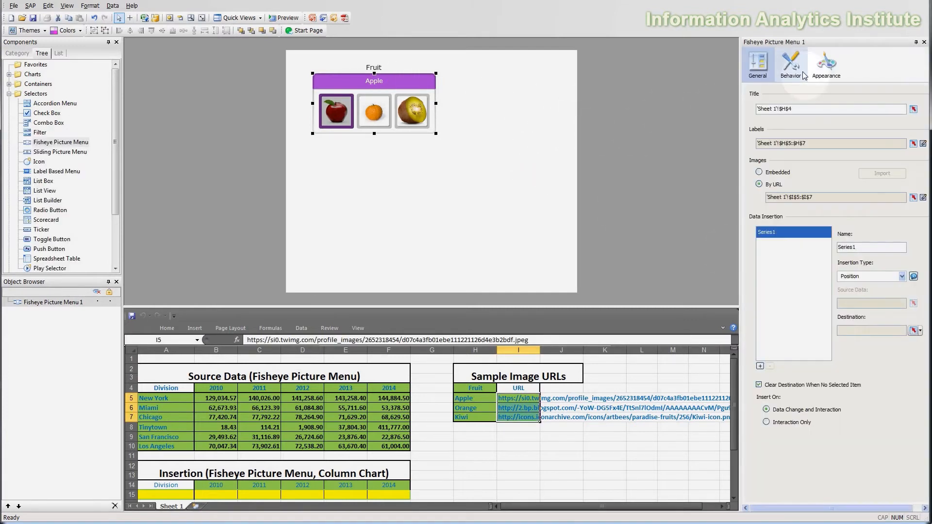
Review the Insert On choices in the picture menu's behavior settings and keep Mouse Click
click(804, 76)
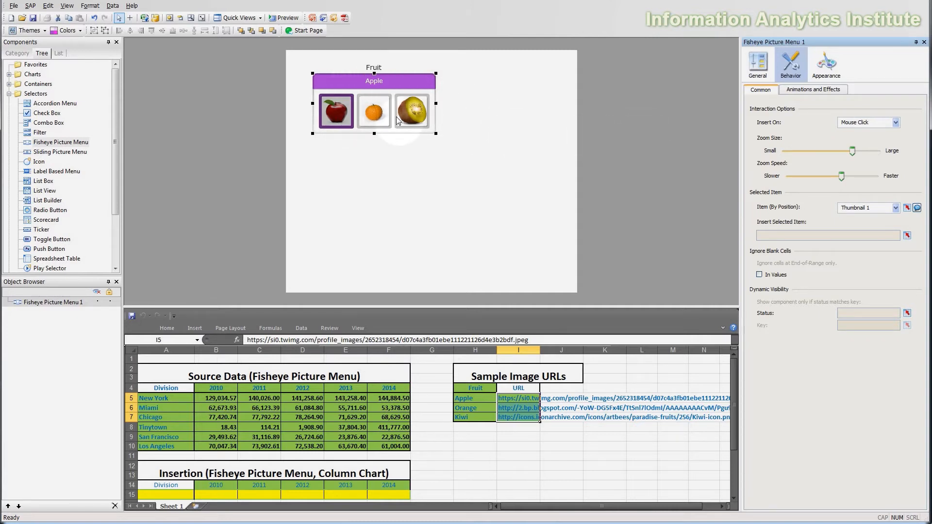
click(864, 122)
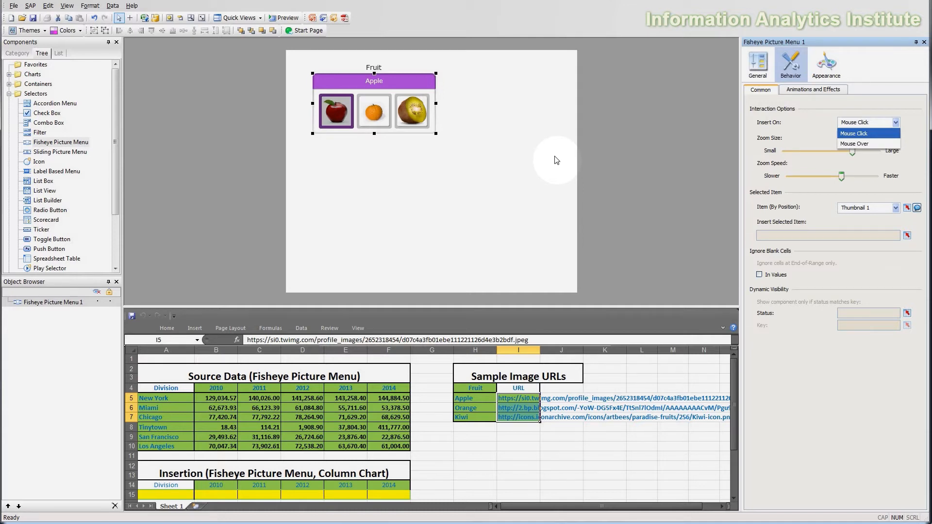
click(863, 134)
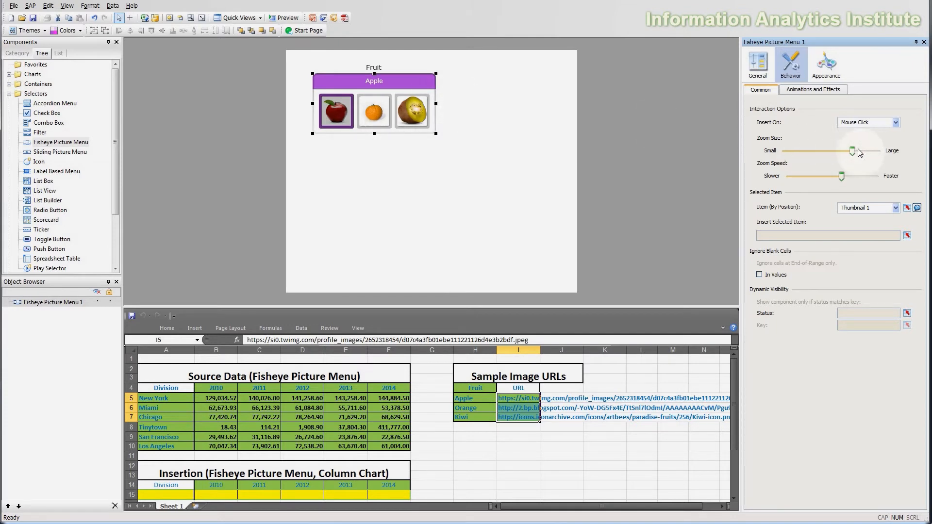
Try a zoom size near Small and a zoom speed near the slowest end, and preview the menu
drag(854, 150, 798, 153)
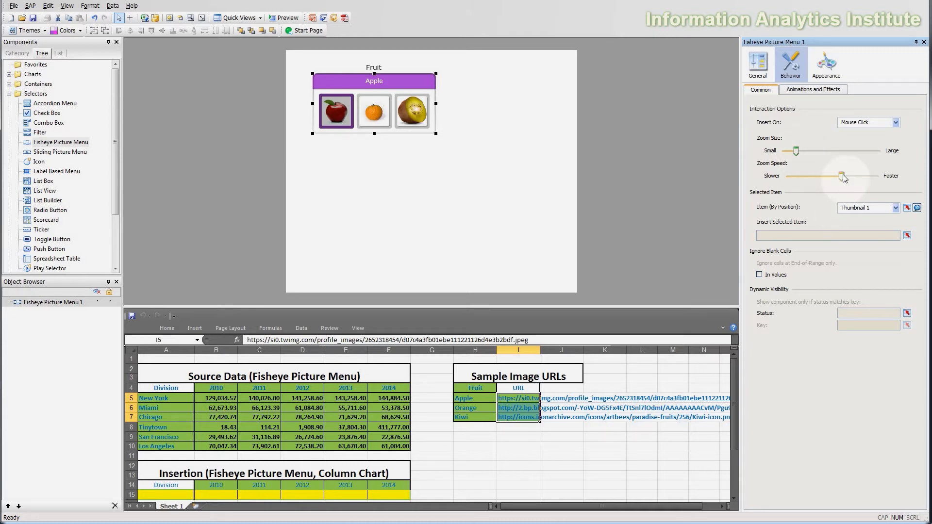
drag(841, 177, 790, 177)
click(284, 18)
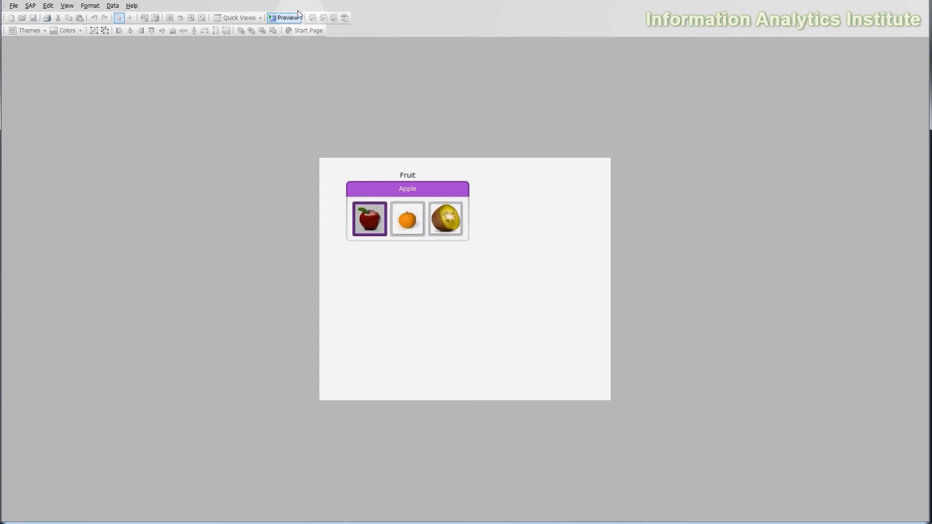
click(286, 17)
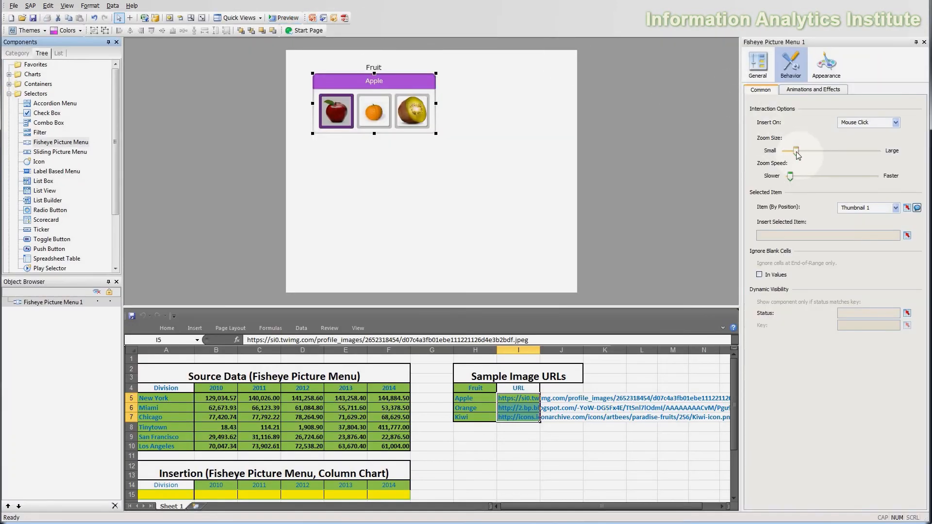
Try the largest zoom size and the fastest zoom speed of 5.00, and preview the menu
drag(796, 151, 887, 158)
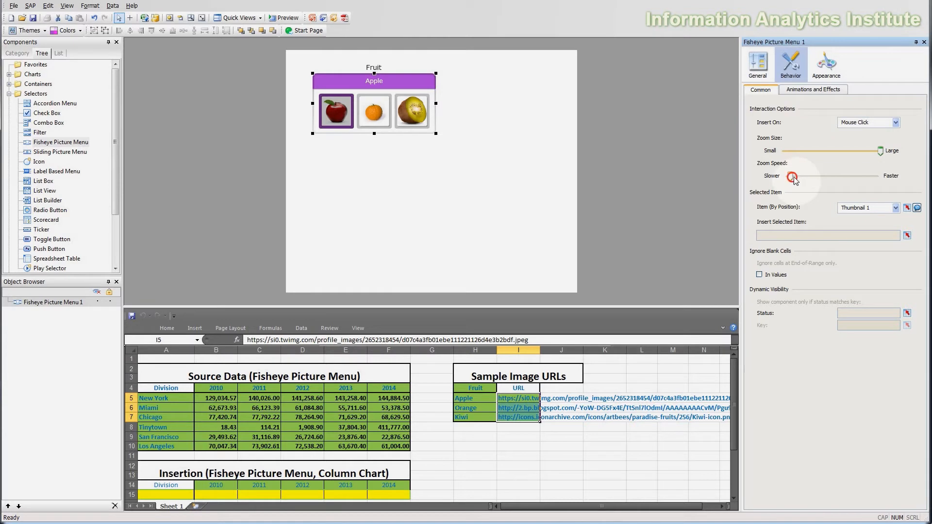
drag(793, 178, 879, 178)
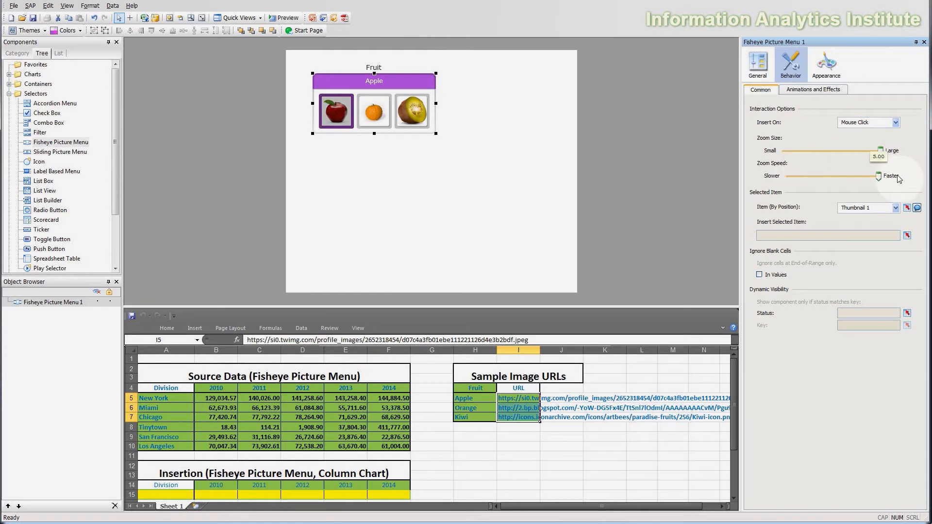
click(277, 22)
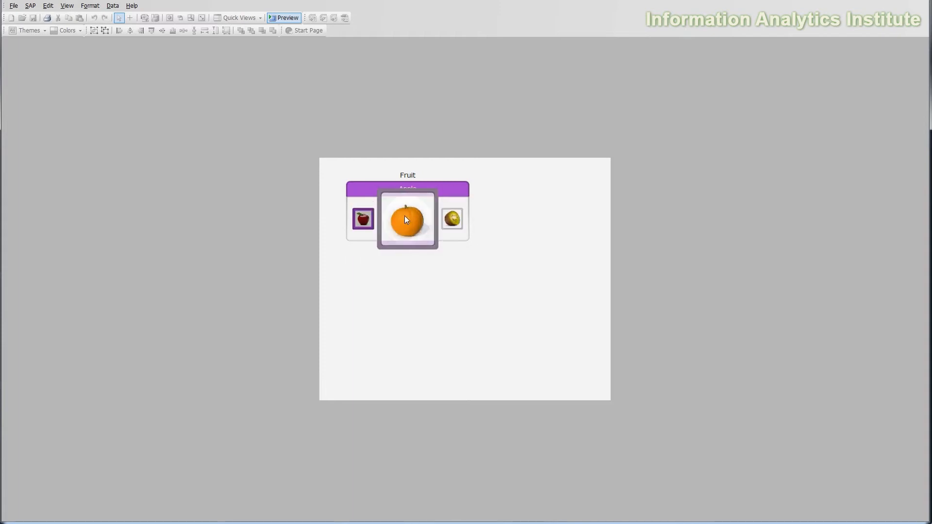
click(285, 18)
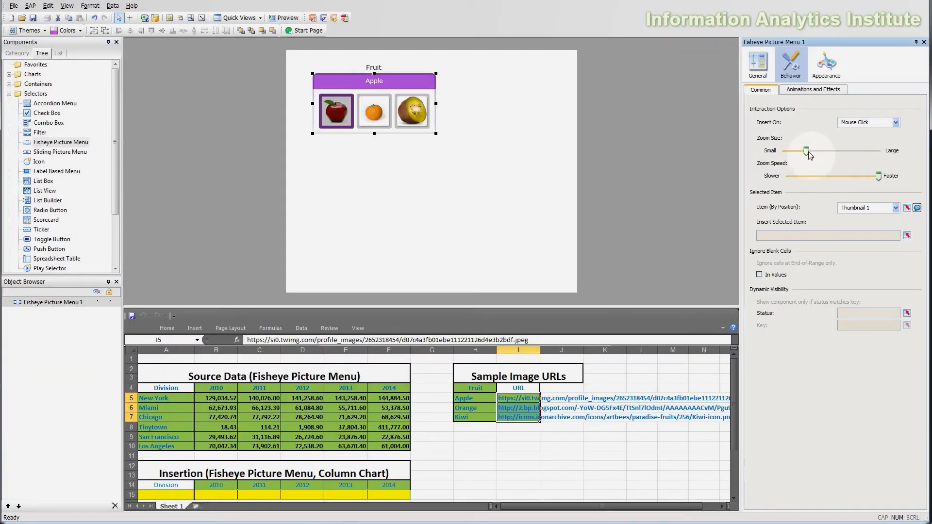
Set the zoom size to about a quarter of its range and the zoom speed near the slower end, and save
drag(806, 152, 811, 152)
click(837, 178)
click(816, 178)
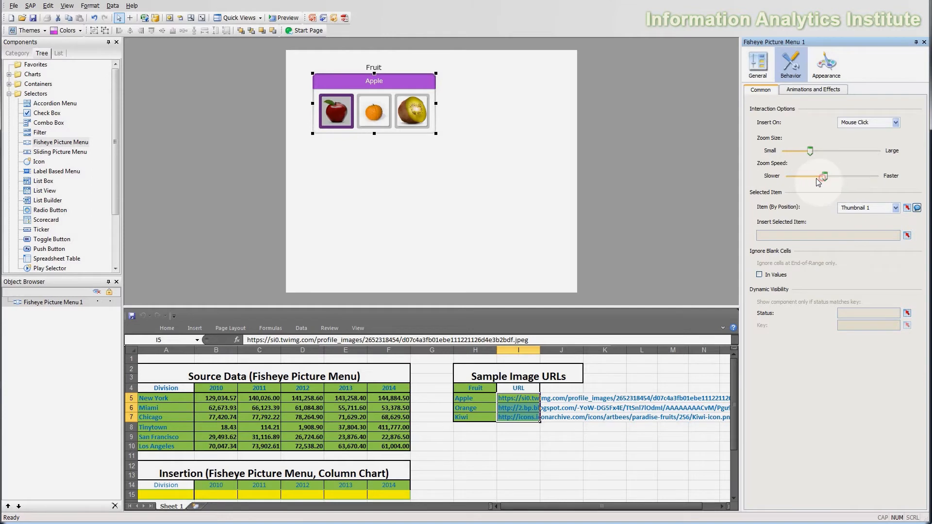
click(796, 176)
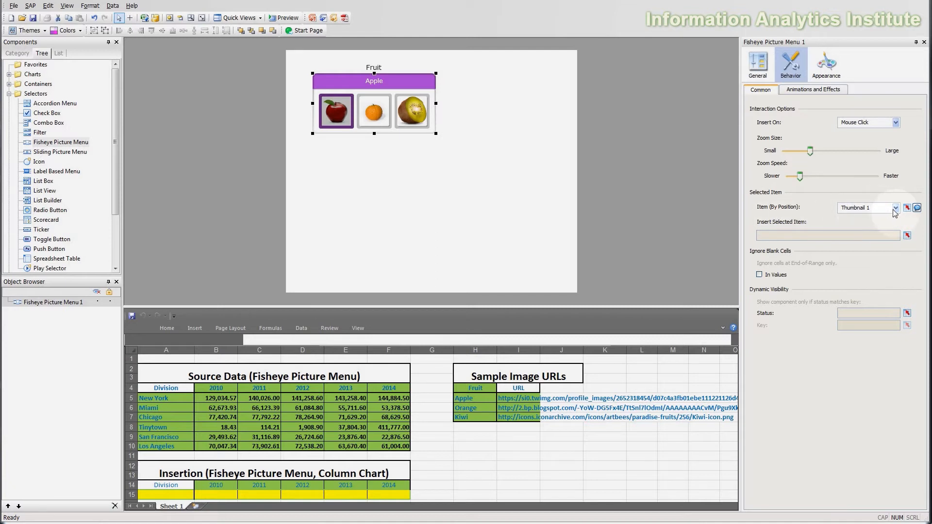
key(ctrl+s)
Try Thumbnail 3 as the default selected item, settle on No Selection (-1), and nudge the menu slightly on the canvas
click(895, 208)
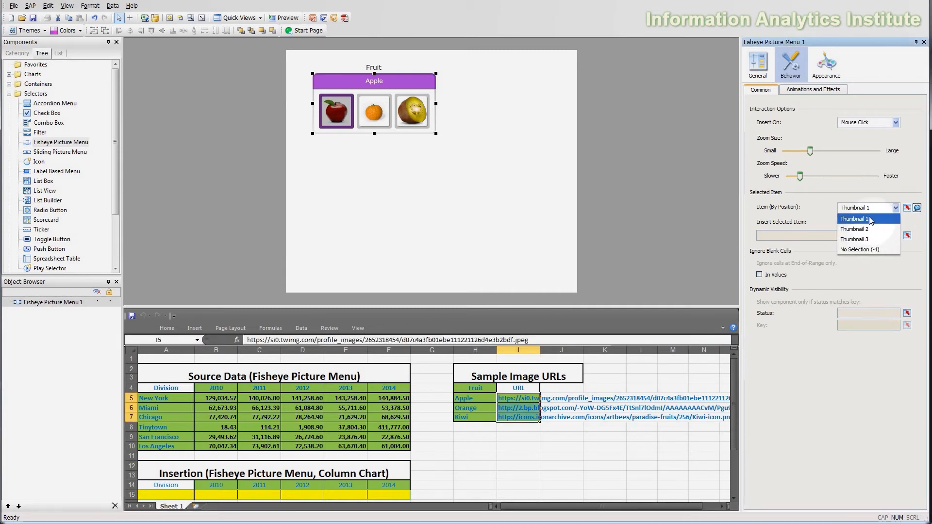
click(868, 240)
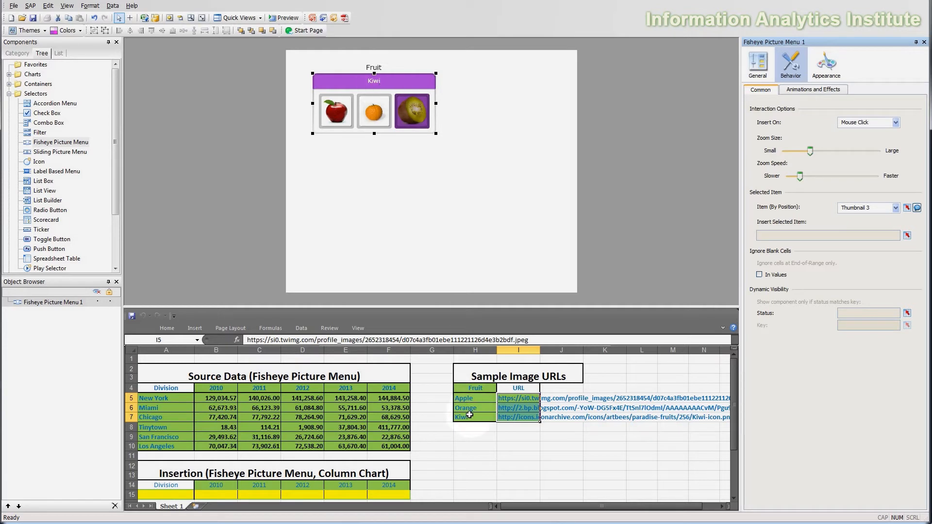
click(891, 208)
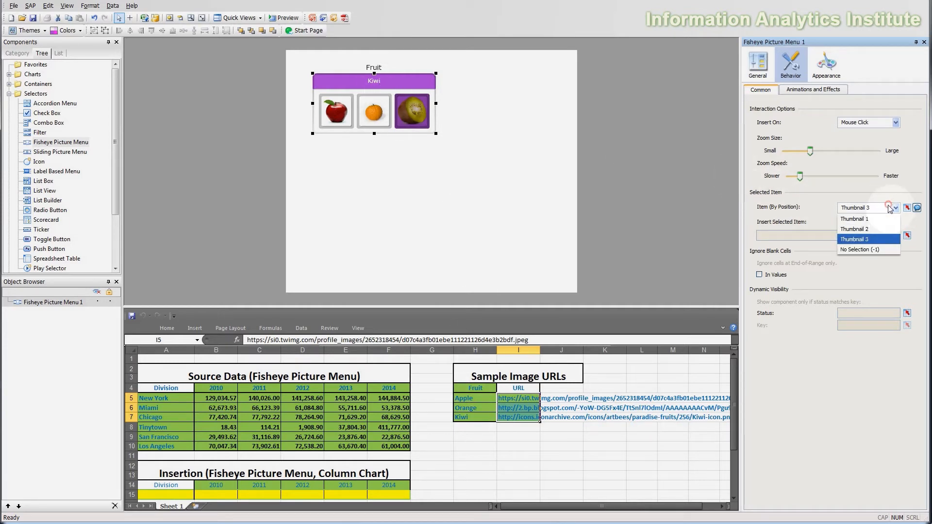
click(866, 248)
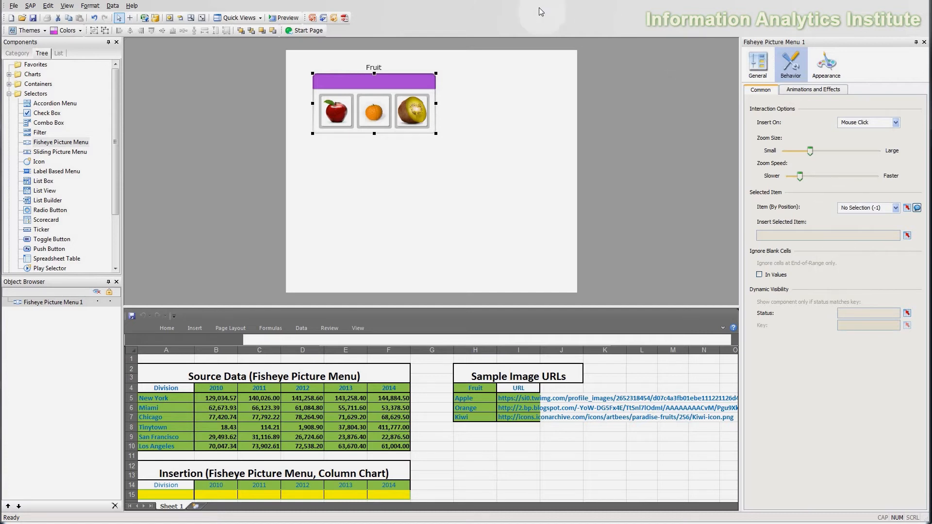
click(378, 119)
drag(378, 118, 374, 111)
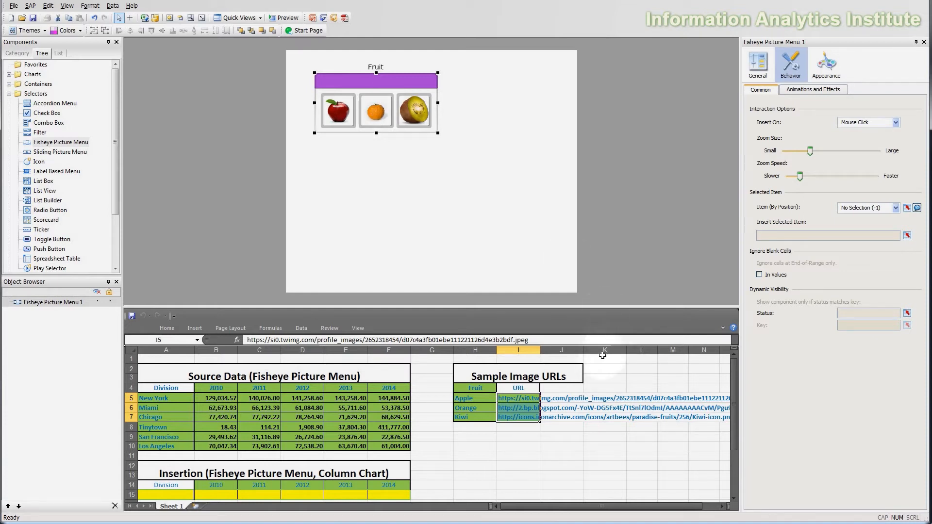
Enable ignoring blank cells in values and clear the Kiwi image URL in cell I7 to test it
click(519, 425)
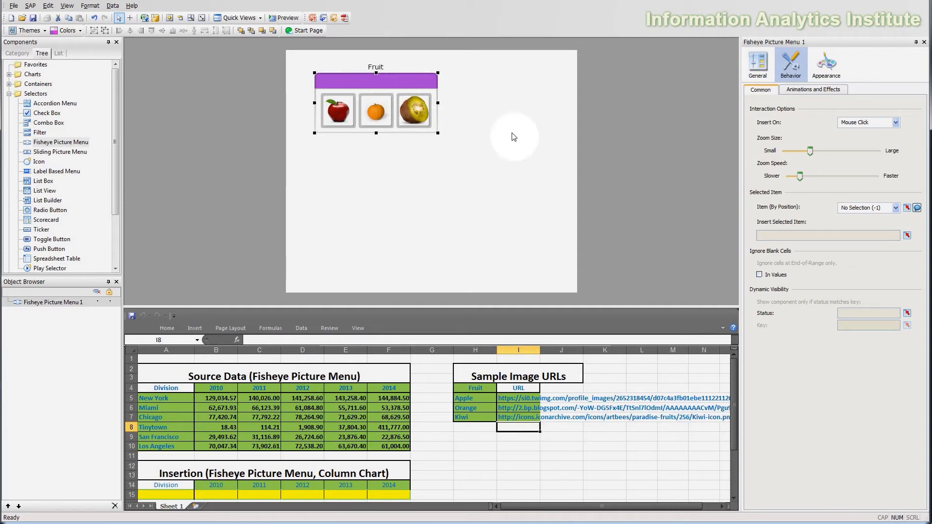
click(774, 276)
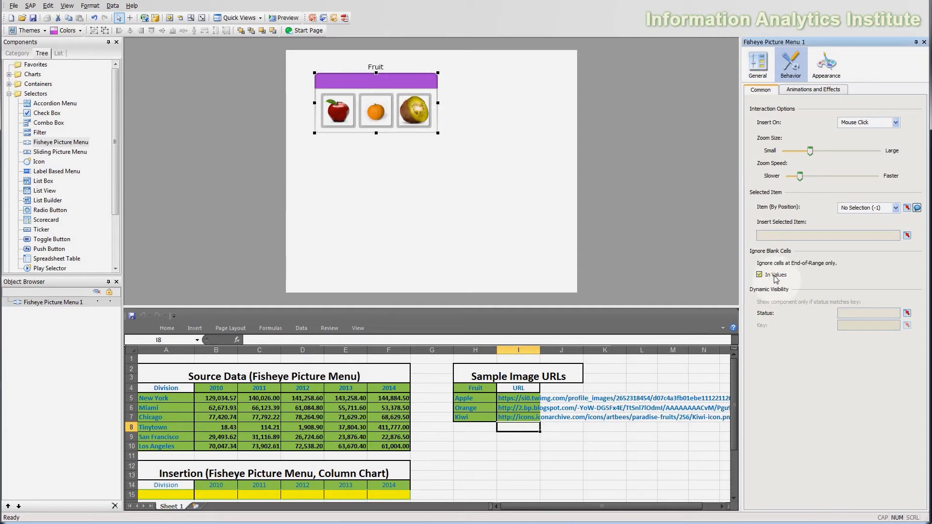
click(520, 445)
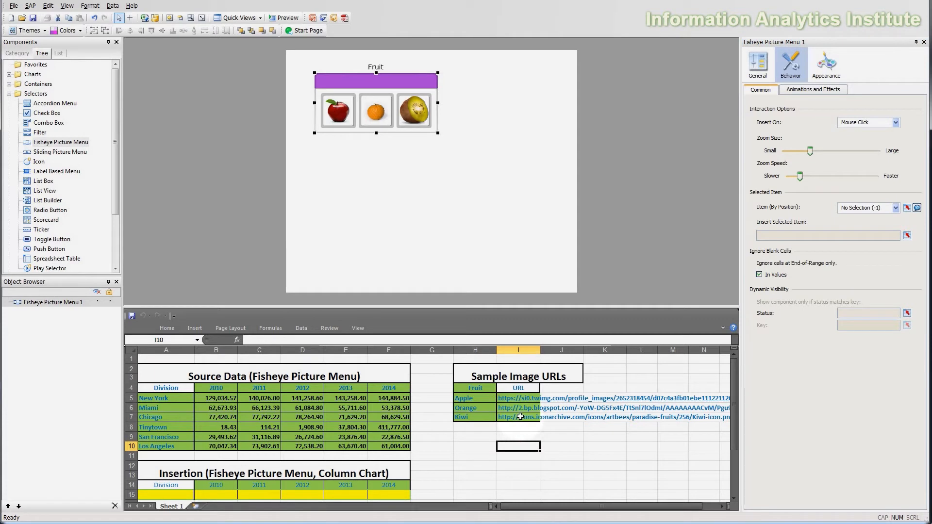
click(520, 416)
key(Delete)
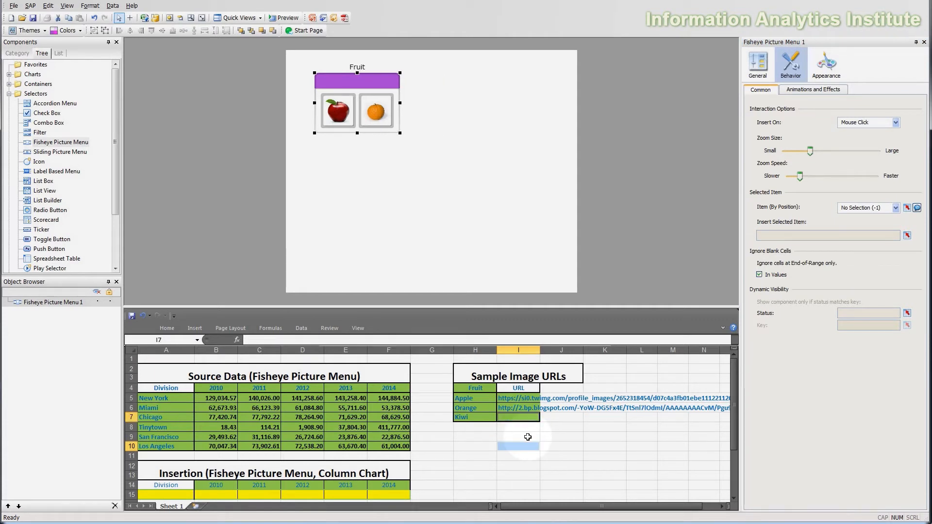
click(400, 73)
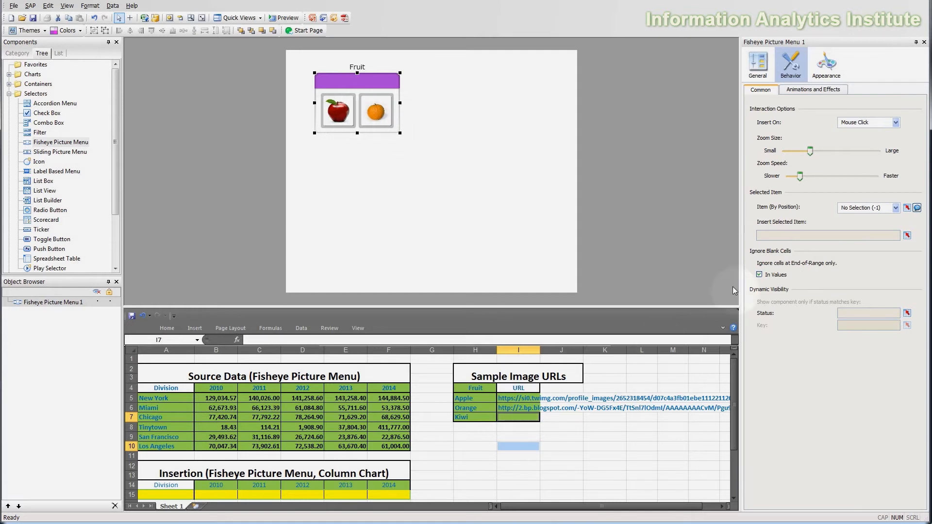
Turn off ignoring blank cells in values and restore the Kiwi image URL in cell I7
click(770, 275)
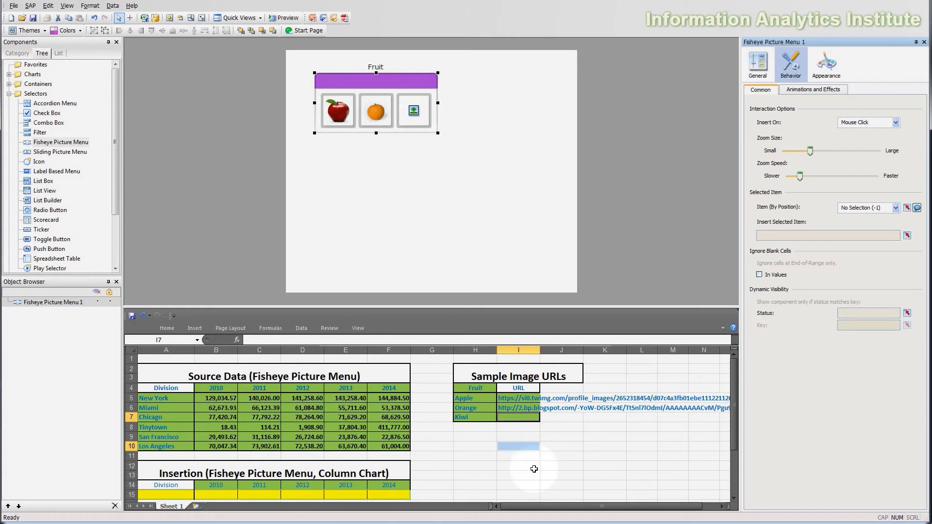
text(http://icons.iconarchive.com/icons/artbees/paradise-fruits/256/Kiwi-icon.png)
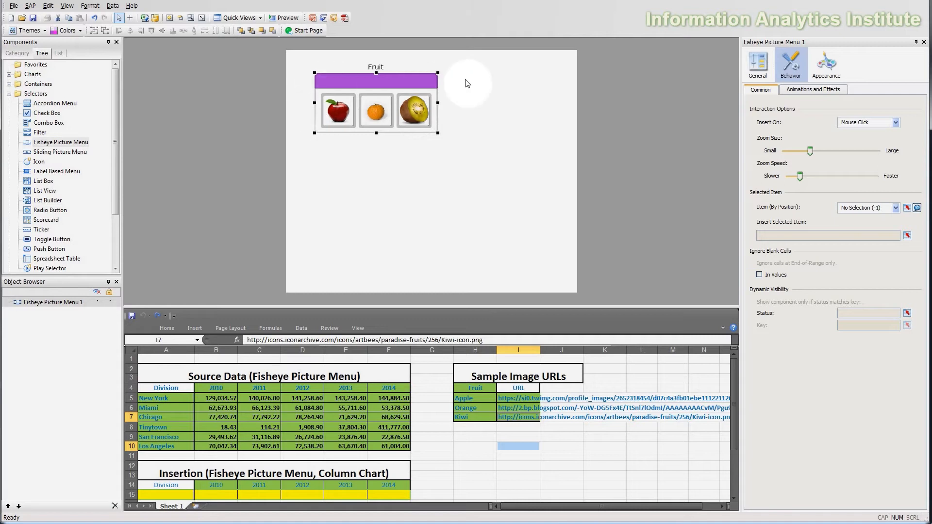
click(522, 447)
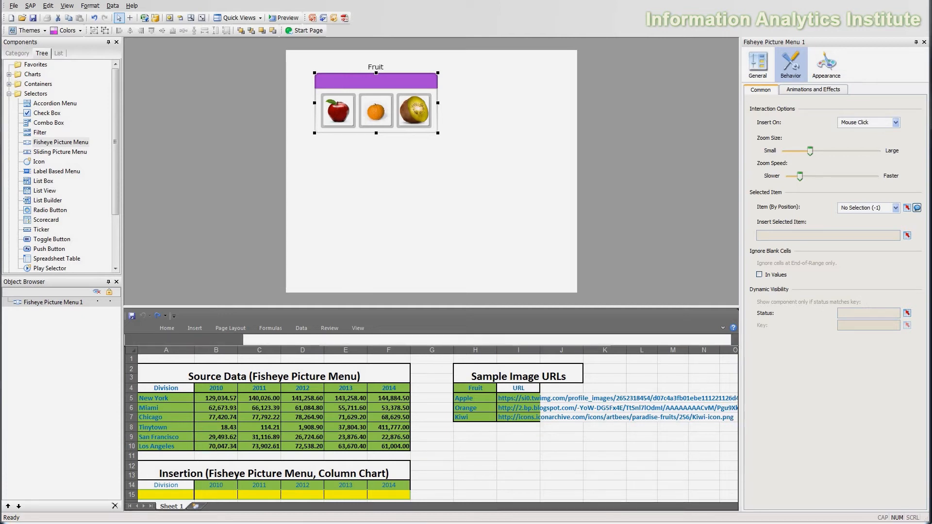
Set the picture menu's entry effect type to Fade-in in its animation and effects settings
click(813, 92)
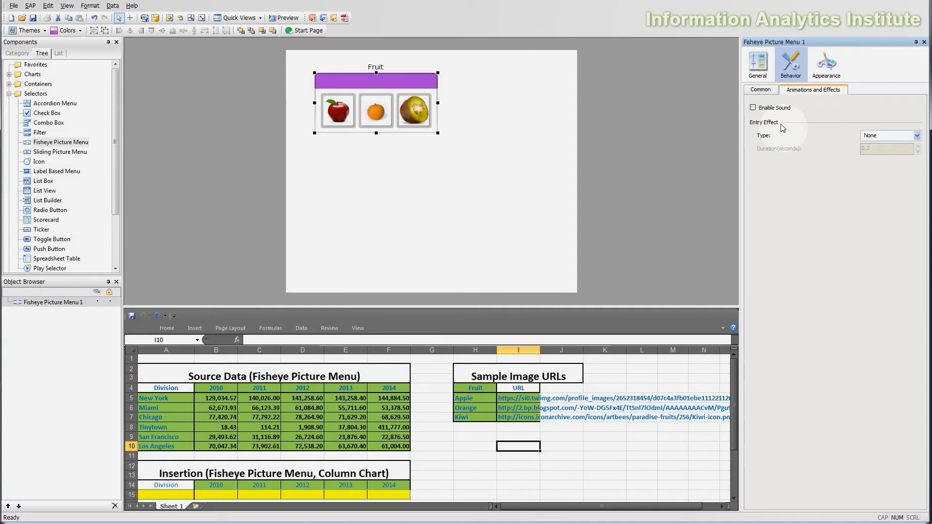
click(904, 136)
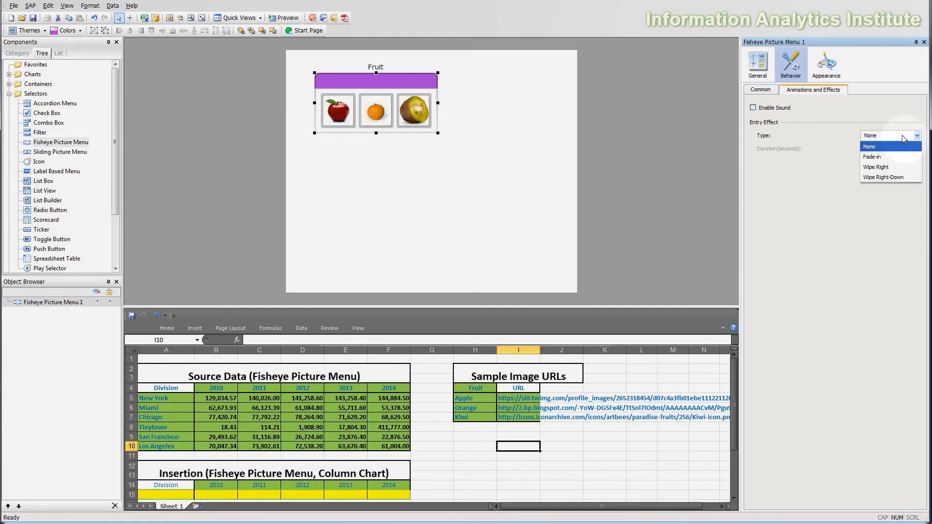
click(895, 159)
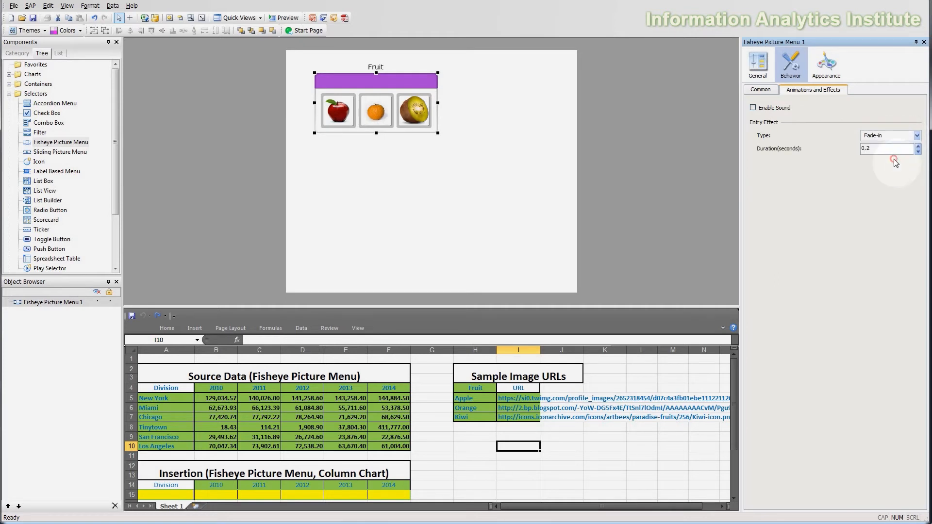
Set the duration of the picture menu's Fade-in entry effect to 4 seconds
drag(897, 148, 808, 150)
text(4)
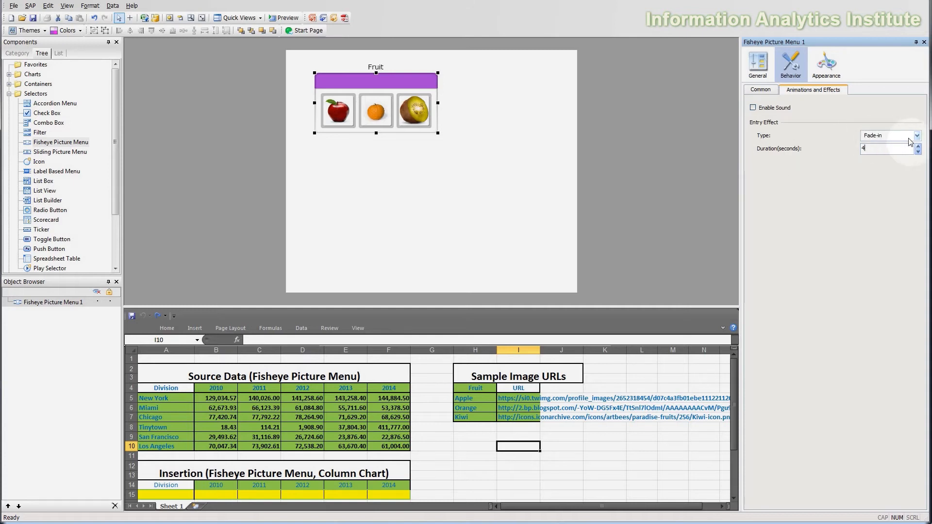
click(917, 135)
click(889, 144)
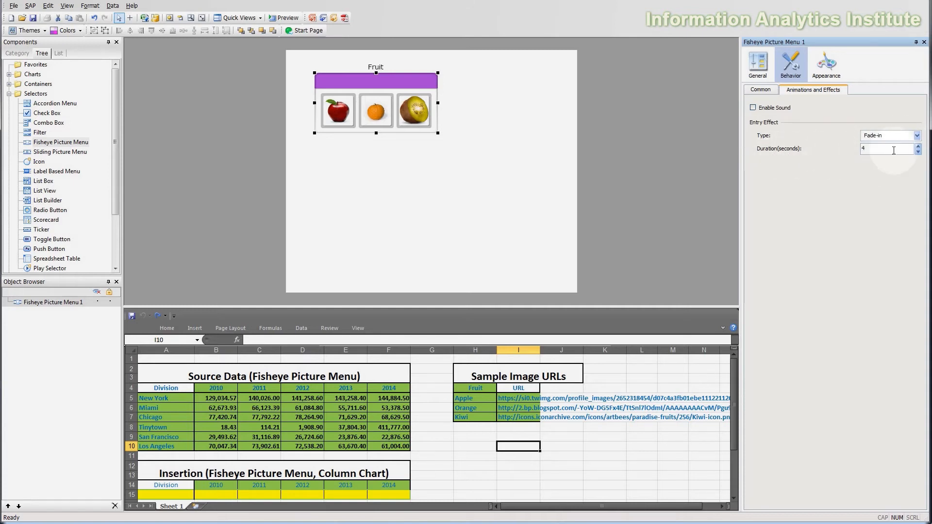
click(891, 148)
drag(856, 148, 877, 148)
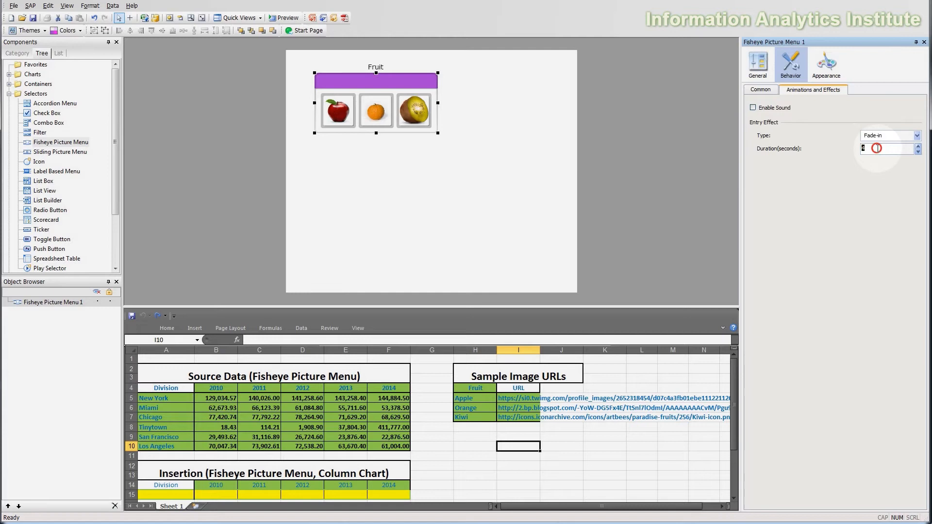
Preview the dashboard to check the picture menu's fade-in entry effect, and return to the design view
click(443, 214)
click(286, 18)
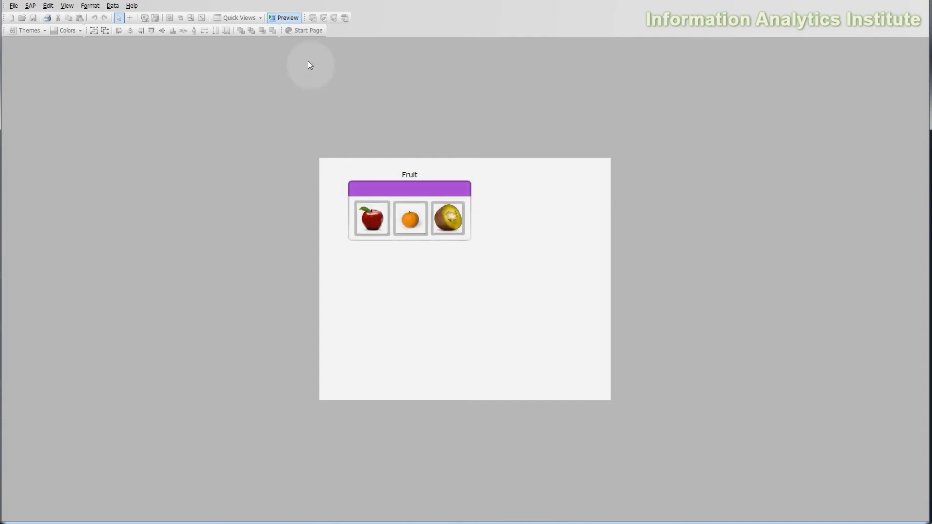
click(288, 15)
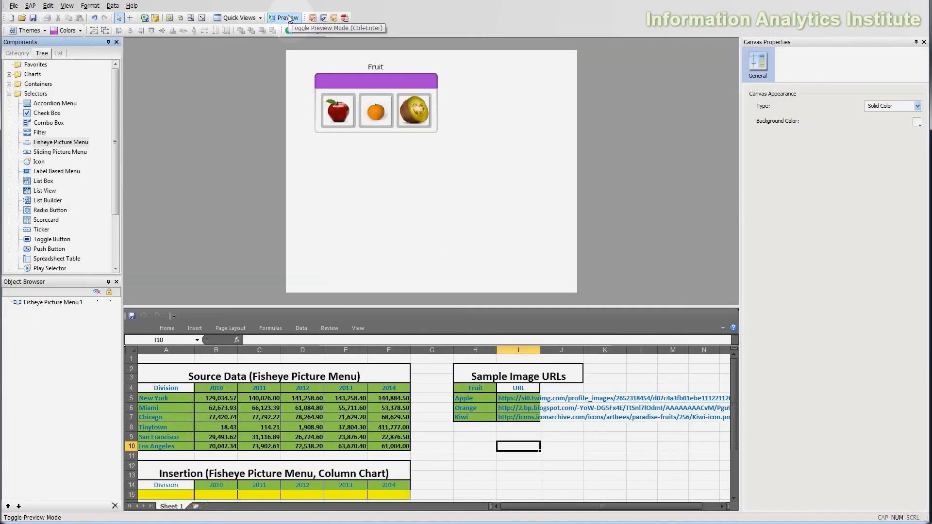
Try Stretch as the image sizing method in the picture menu's layout appearance settings, and switch back to Scale
click(425, 113)
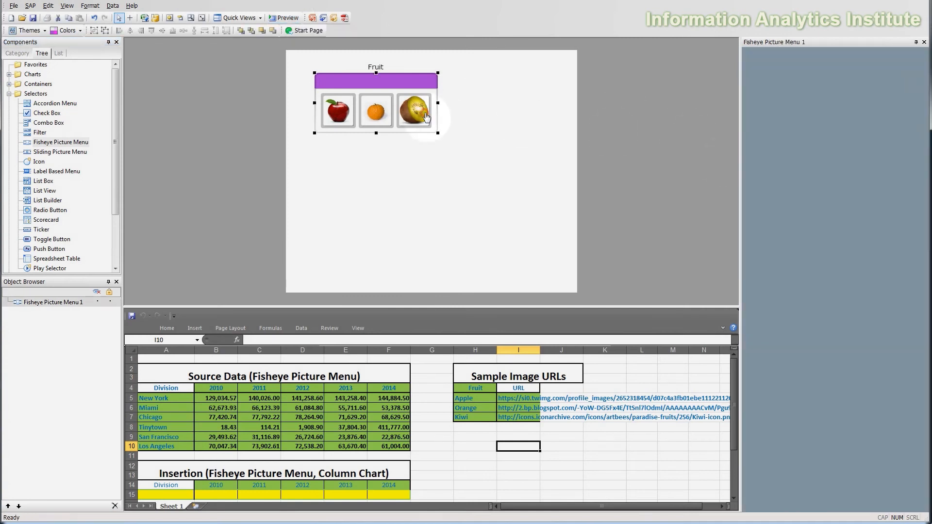
click(823, 205)
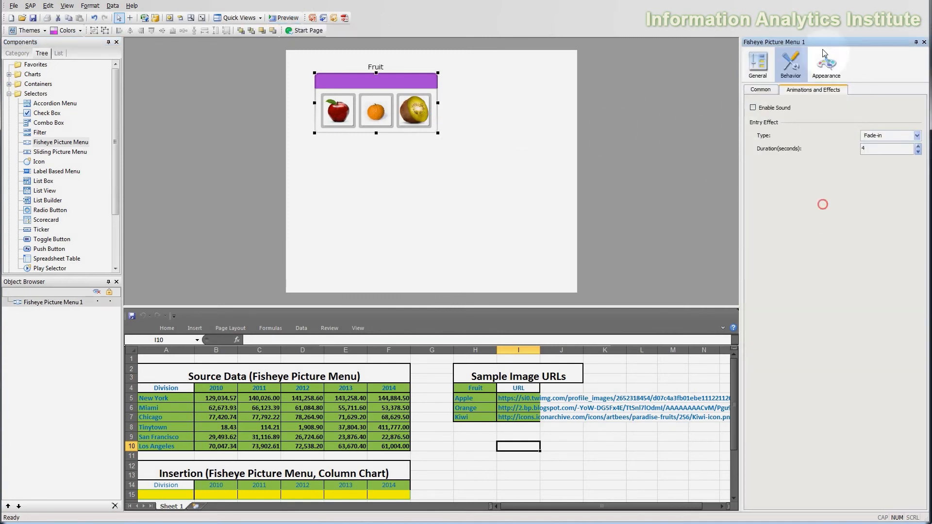
click(826, 78)
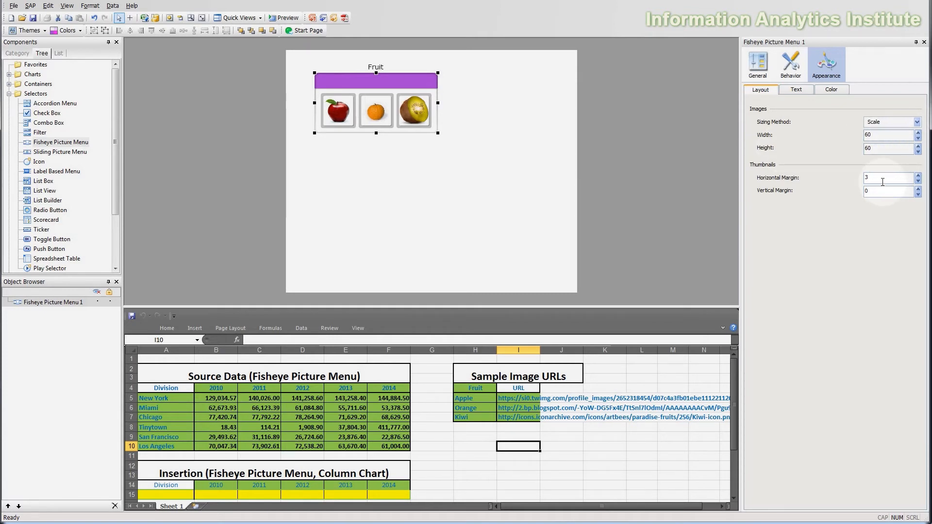
click(915, 122)
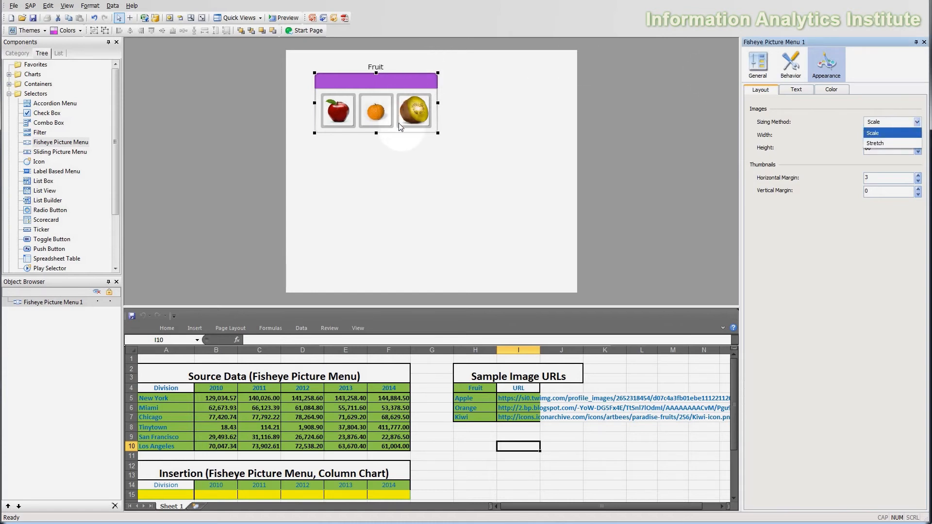
click(877, 143)
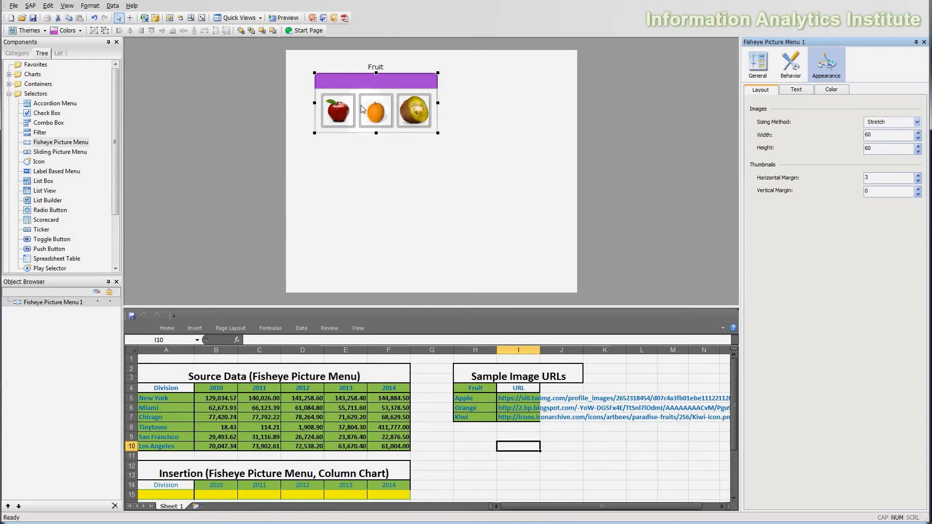
click(917, 122)
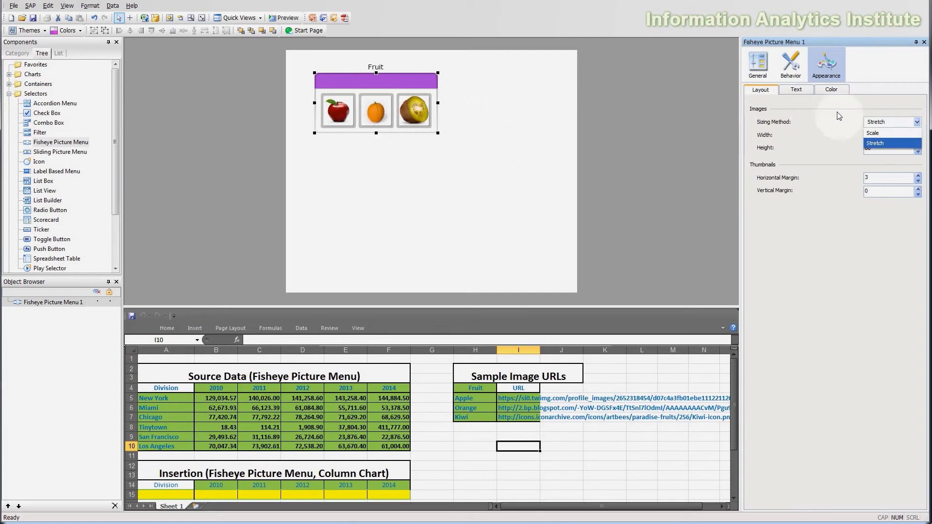
click(898, 132)
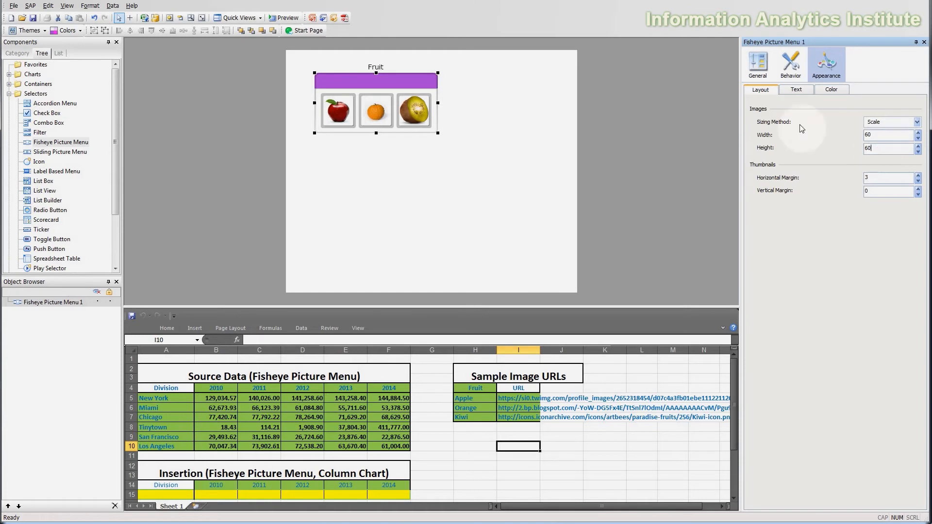
Set the picture menu's image width to 100
double_click(887, 136)
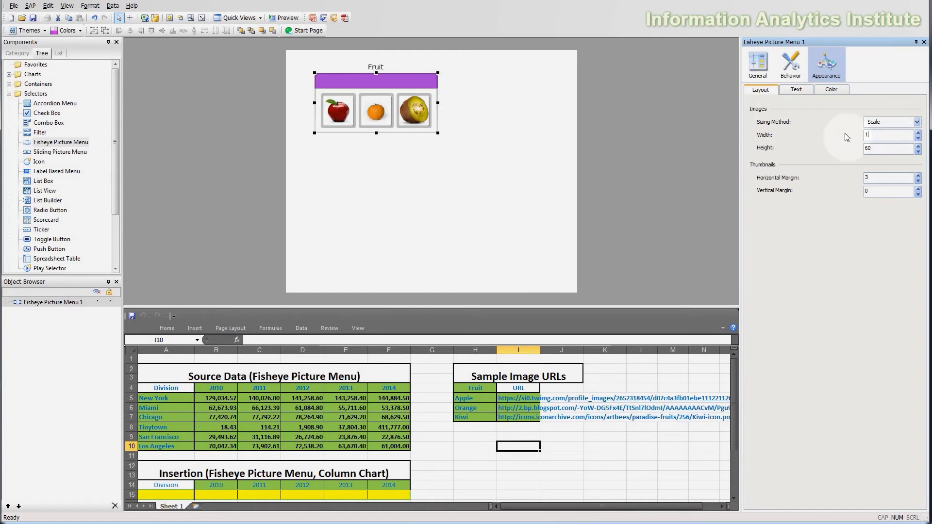
text(100)
click(880, 146)
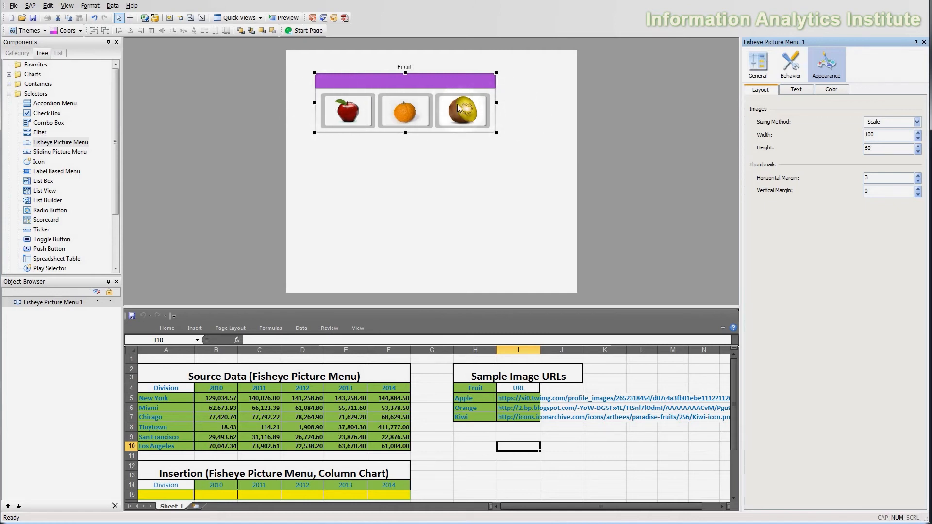
Apply the Stretch sizing method to the widened images for comparison, and return it to Scale
click(881, 121)
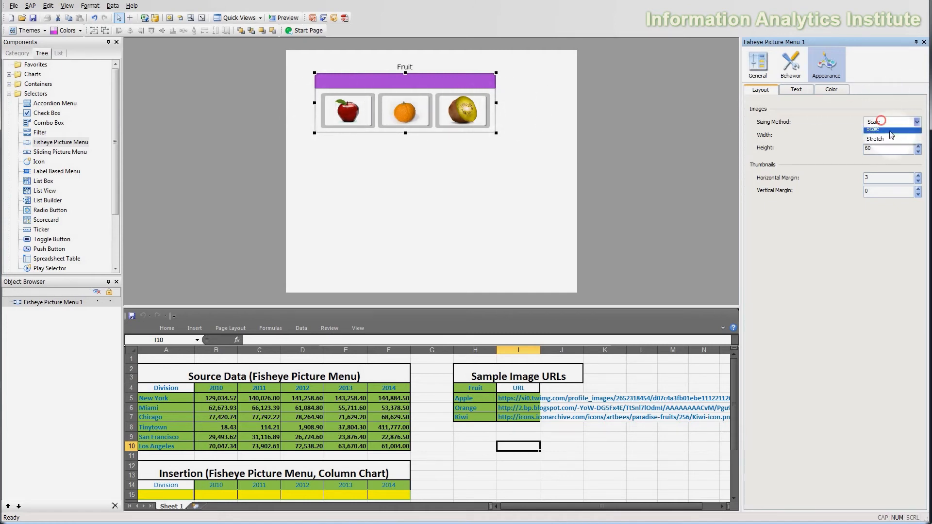
click(878, 139)
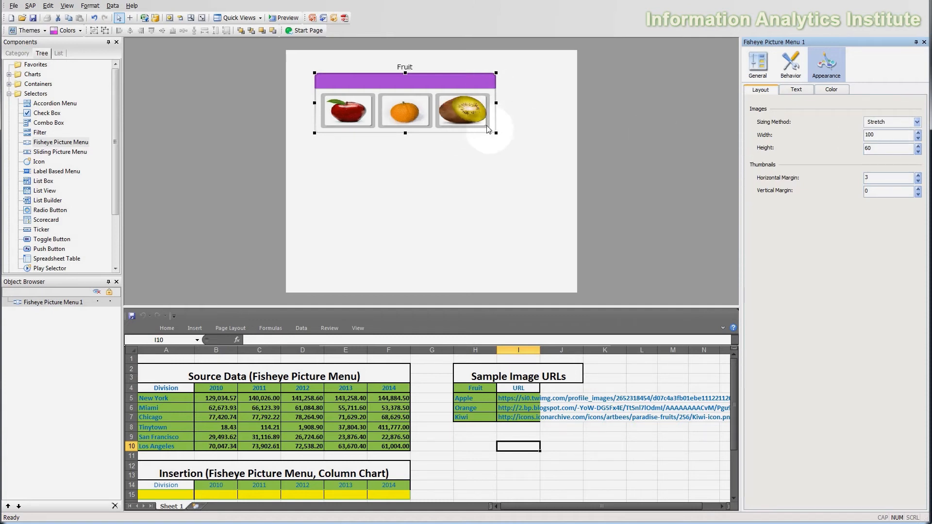
click(914, 122)
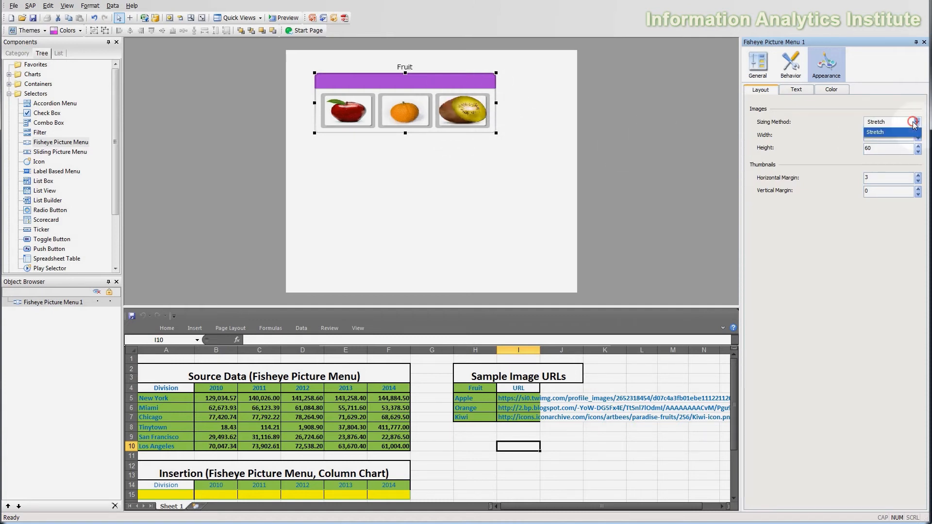
click(903, 134)
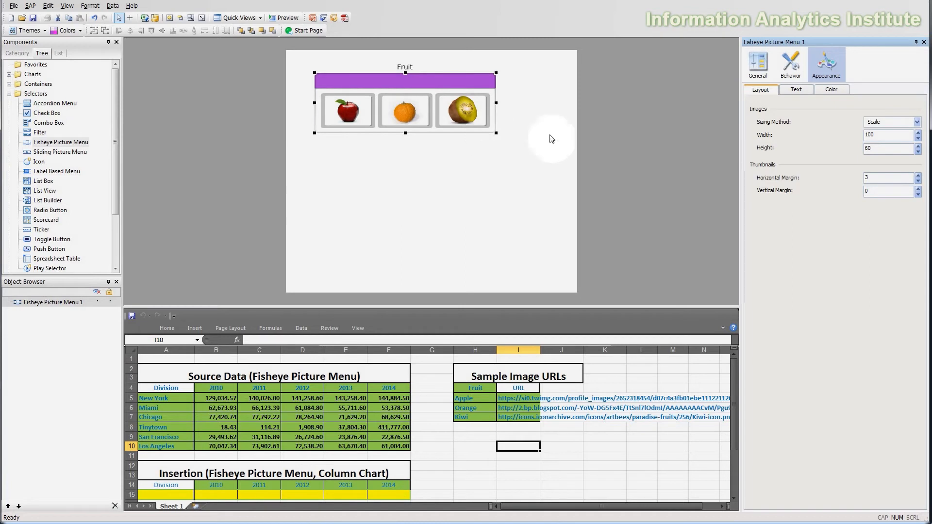
Set the picture menu's image height to 100
click(874, 147)
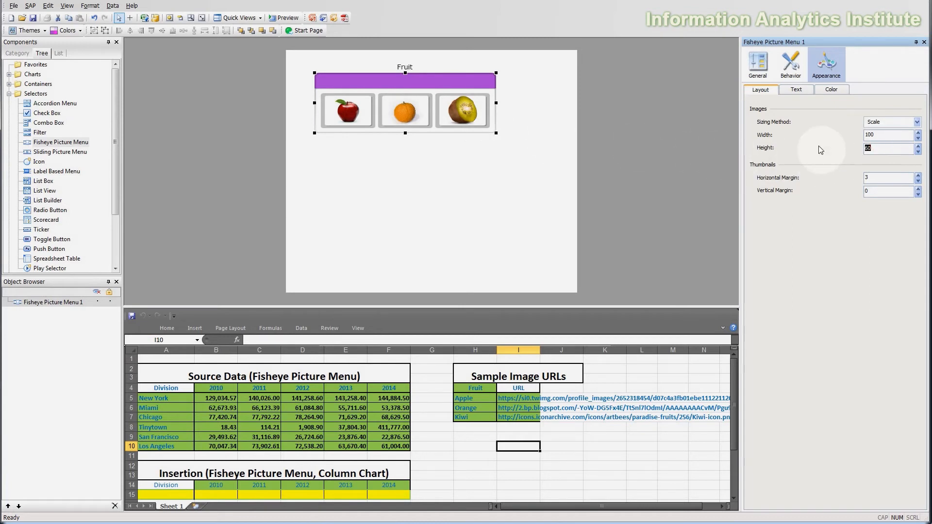
key(BackSpace)
key(BackSpace)
text(100)
click(882, 135)
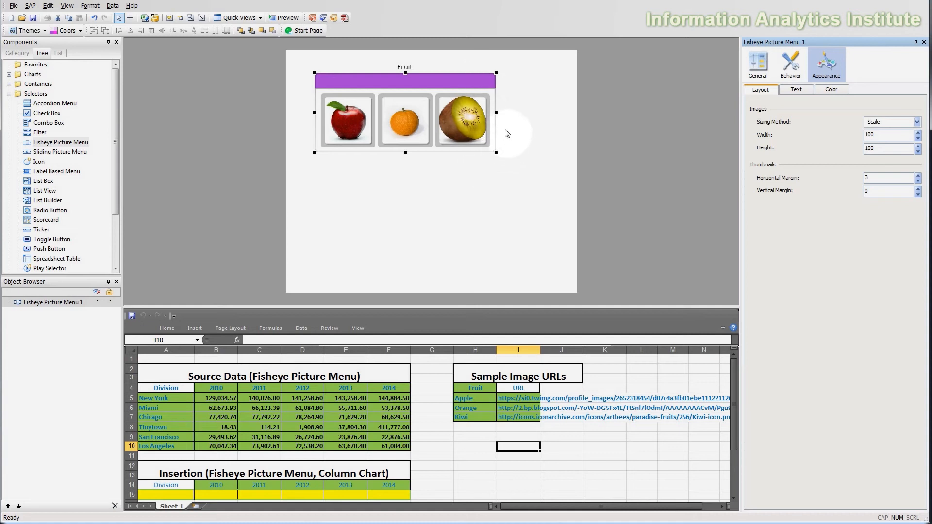
click(496, 152)
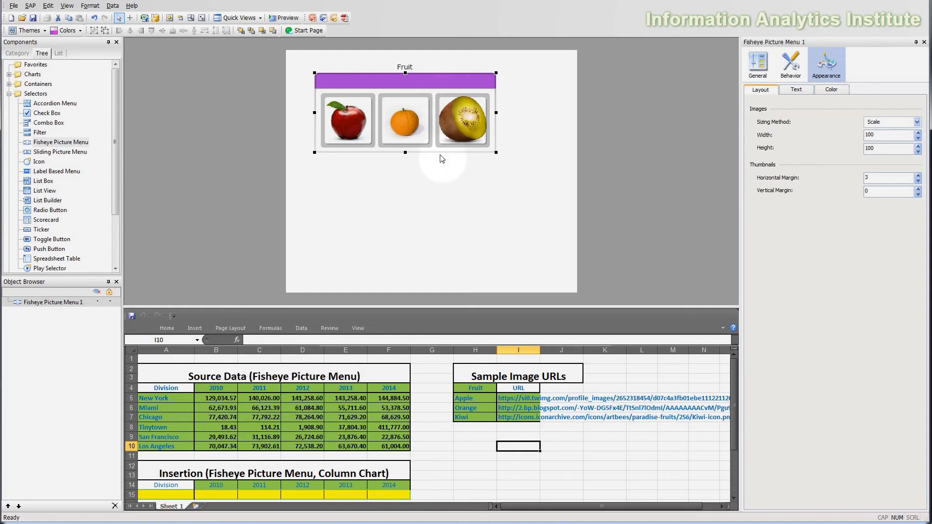
Set the horizontal margin between the thumbnails to 6
double_click(888, 176)
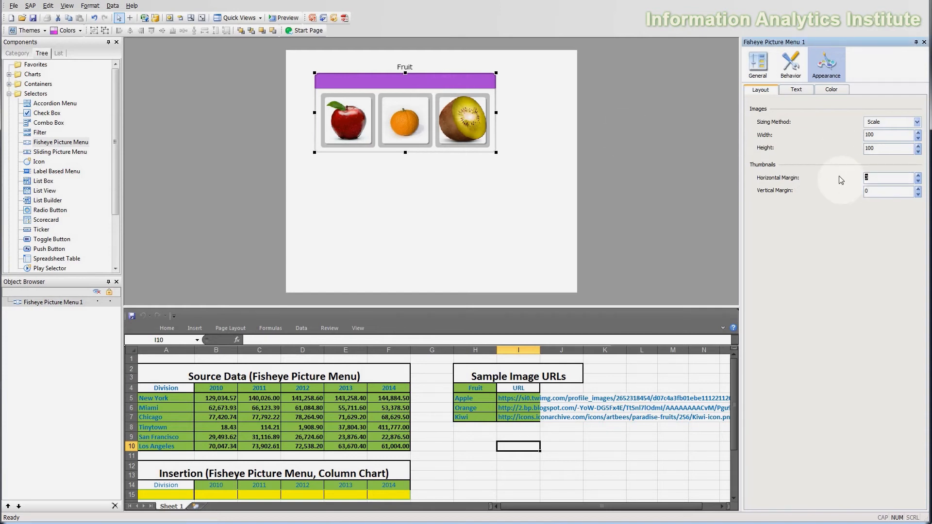
text(6)
key(Return)
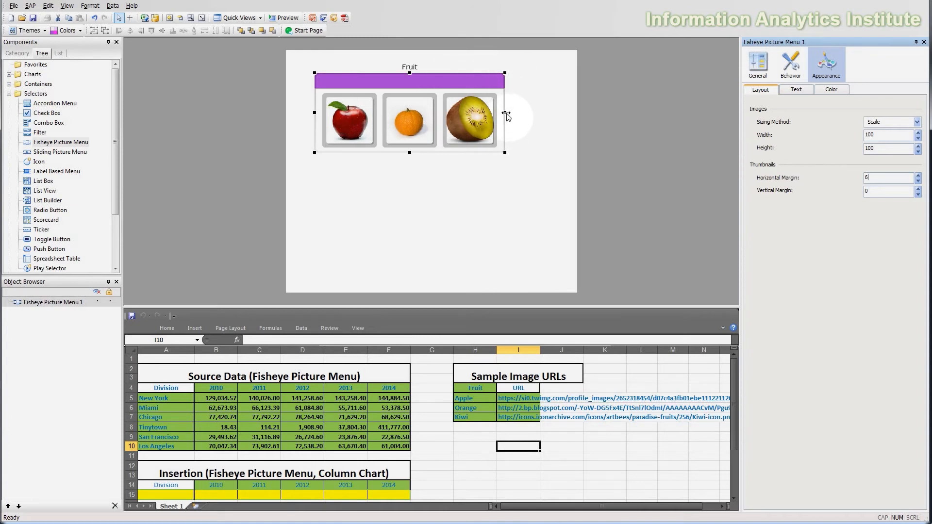
Restore the image width and height to 60 and the thumbnails' horizontal margin to 3
double_click(897, 135)
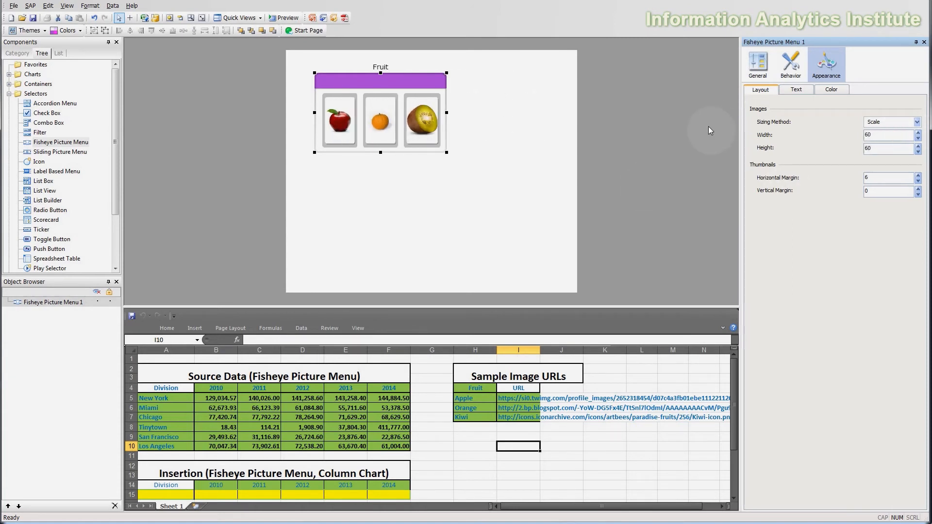
text(60)
double_click(879, 177)
text(3)
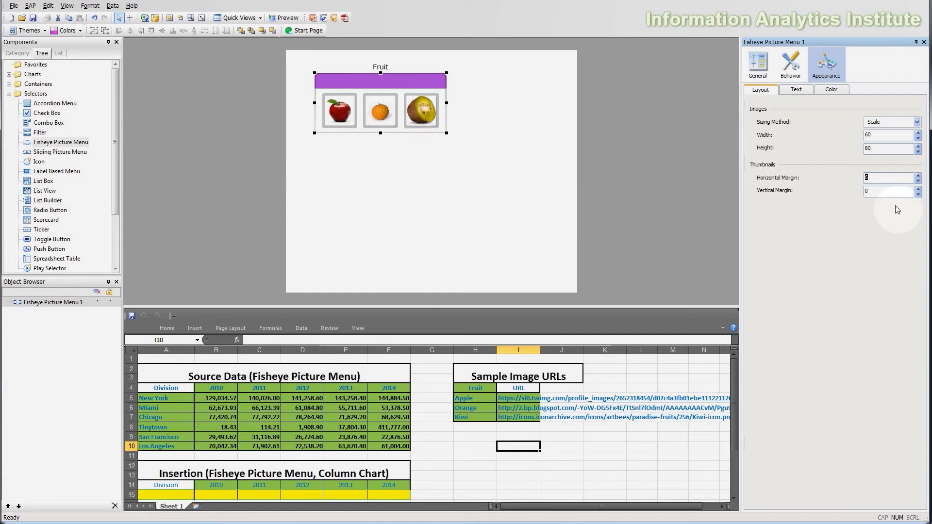
click(893, 191)
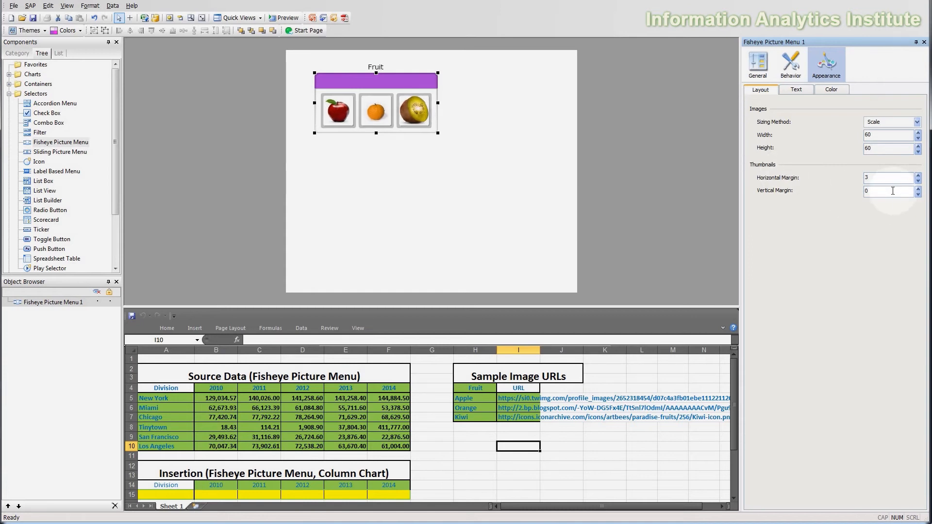
Set the picture menu's default selected item to Thumbnail 1 in its common behavior settings
click(796, 89)
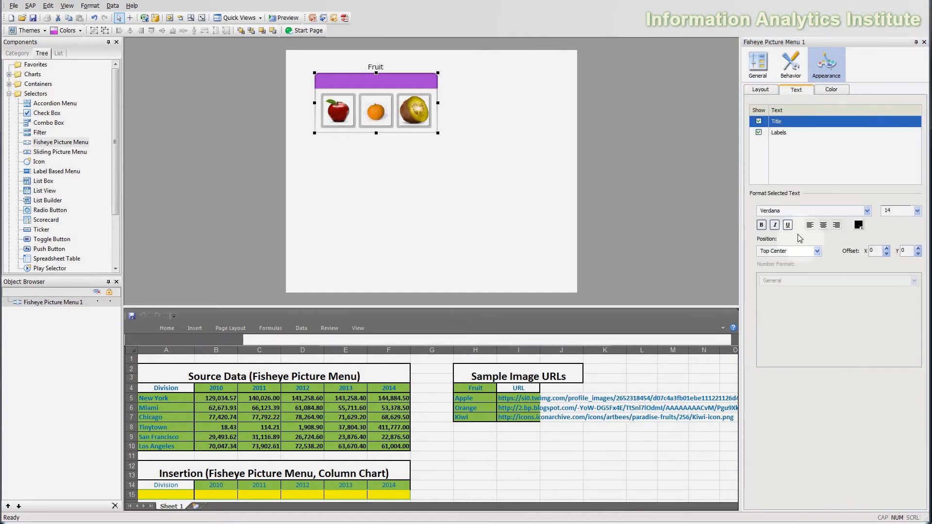
click(497, 127)
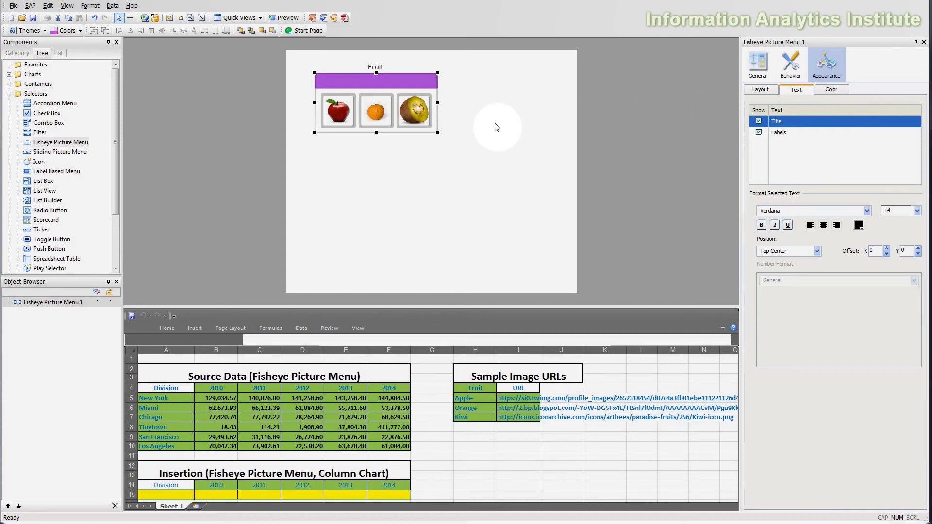
click(795, 131)
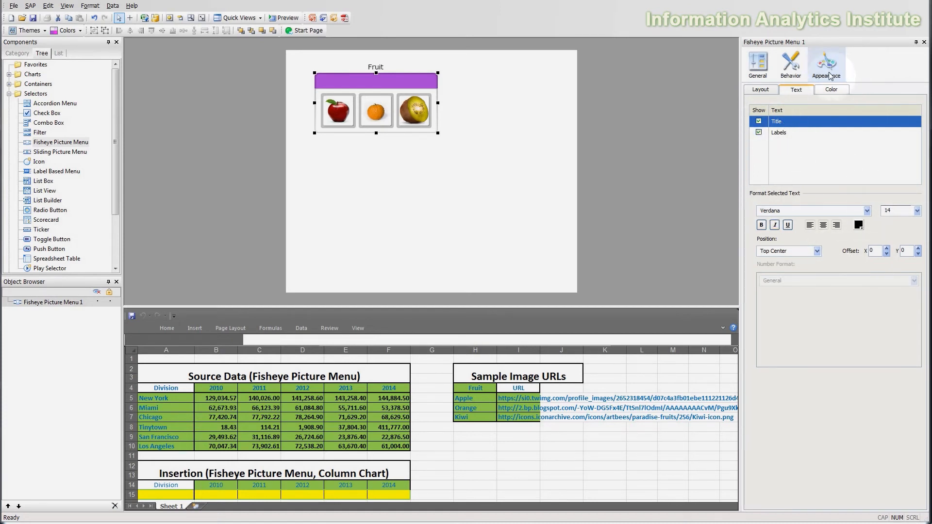
click(791, 63)
click(760, 89)
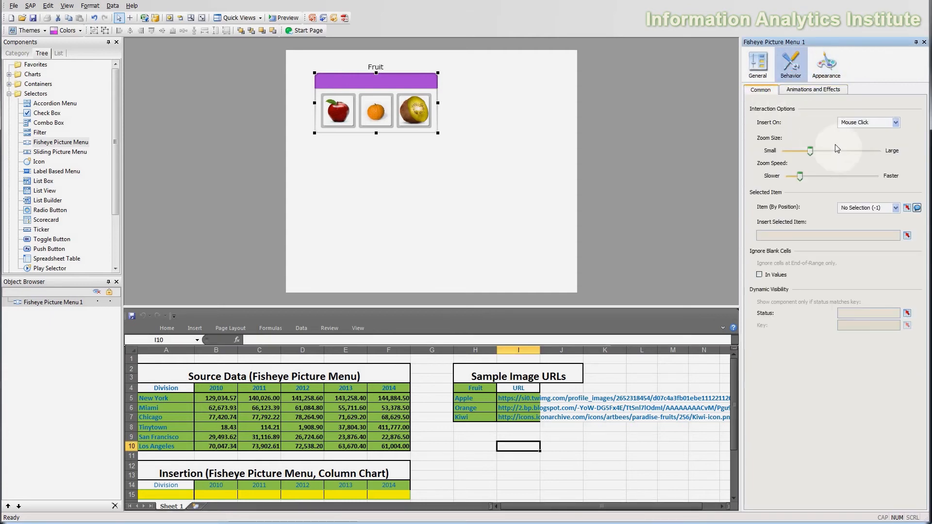
click(880, 207)
click(873, 221)
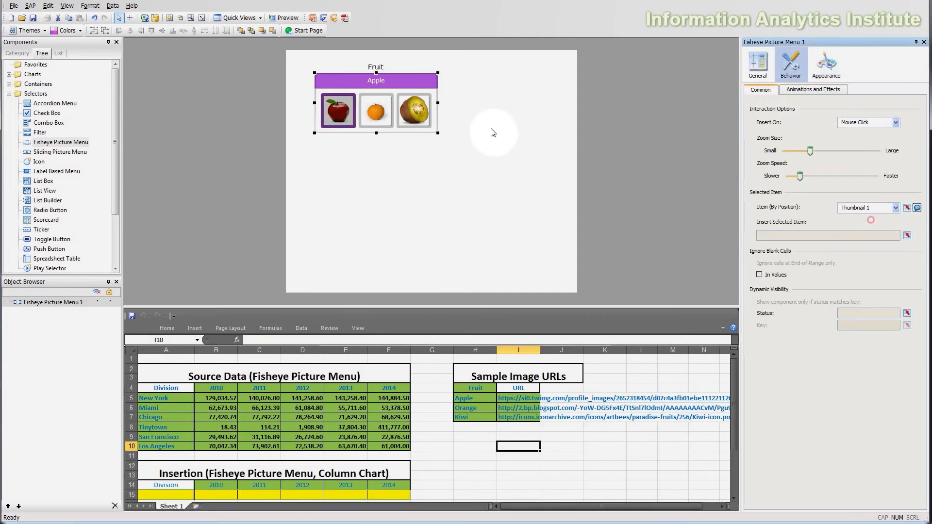
Hide the picture menu's title and labels in its text appearance settings
click(827, 64)
click(759, 121)
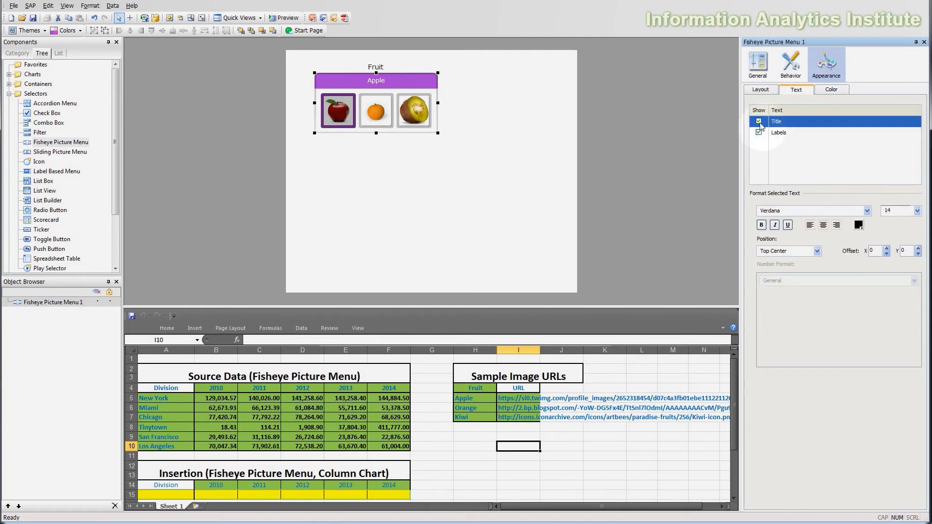
click(758, 122)
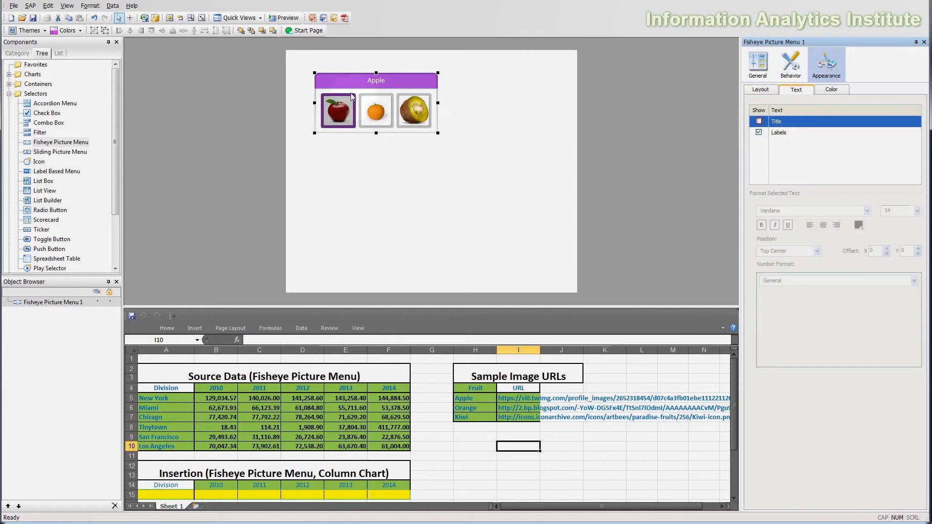
click(759, 132)
click(759, 133)
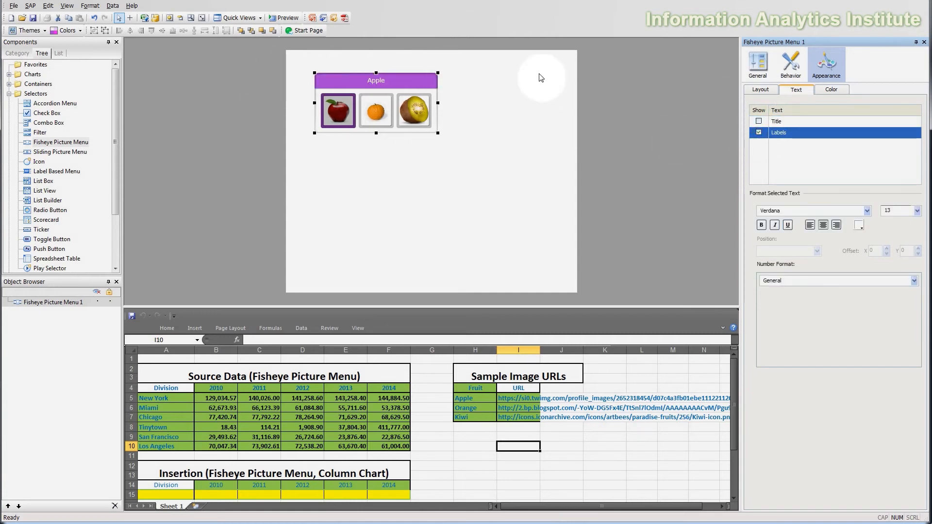
click(759, 133)
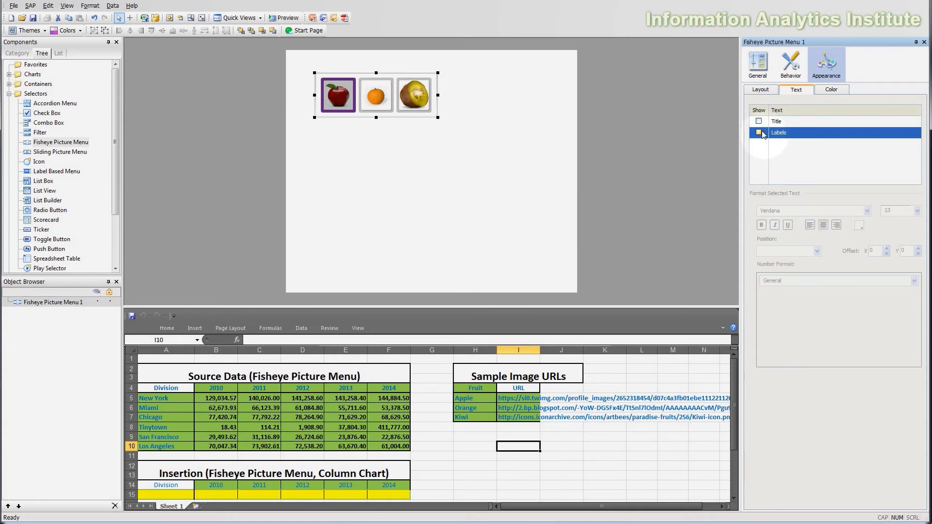
Show the picture menu's labels in its text settings and look over the fonts available for them
click(760, 133)
click(867, 213)
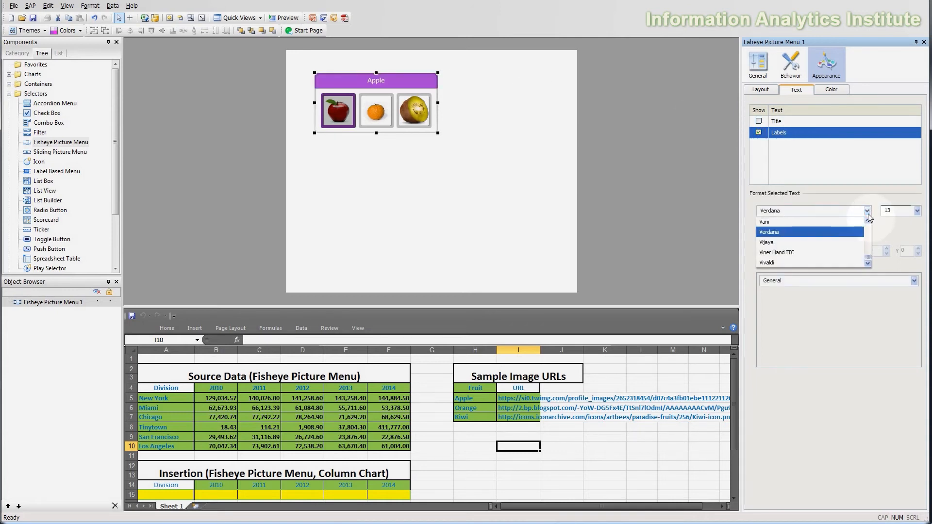
click(868, 213)
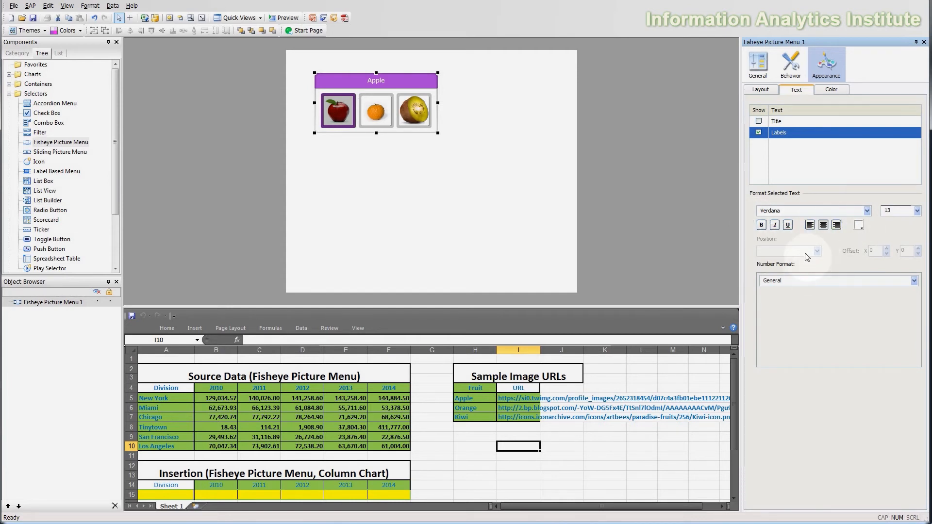
Set the labels' number format to Currency and review its options for negative values
click(814, 280)
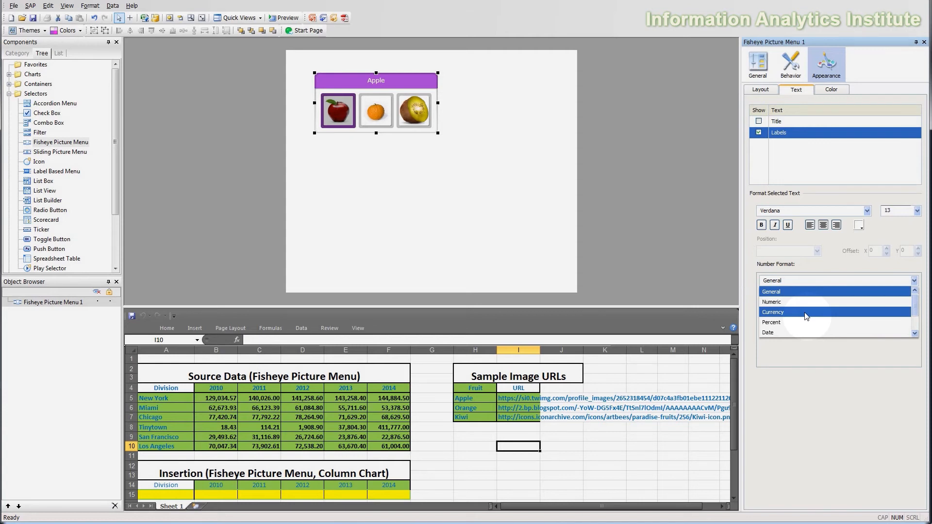
click(804, 314)
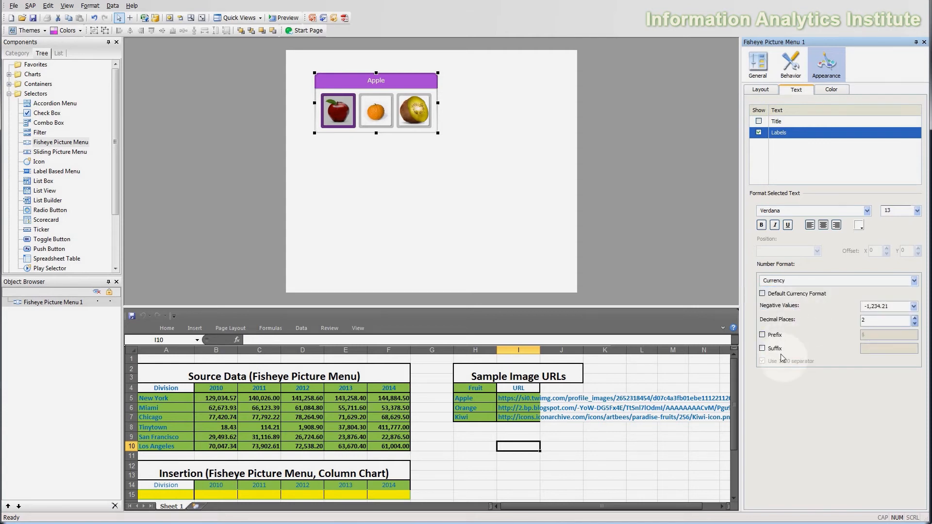
click(906, 321)
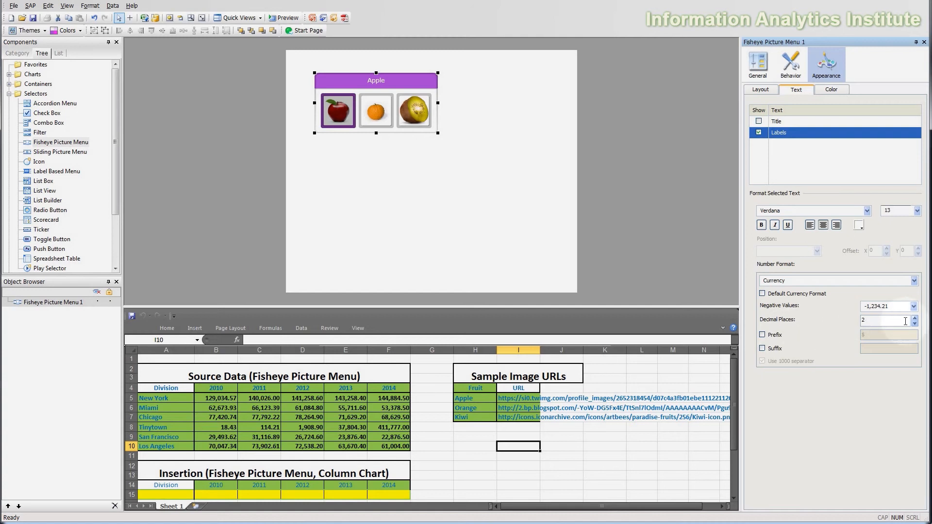
click(913, 307)
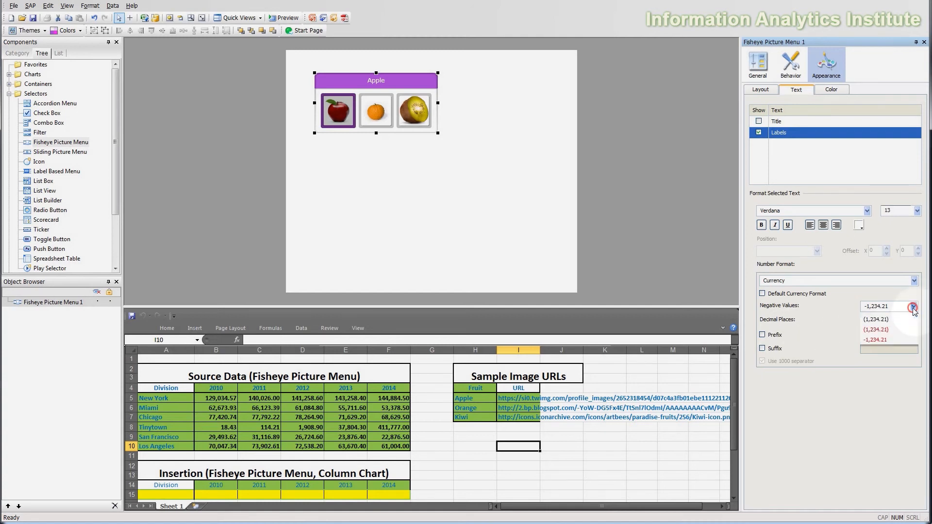
click(914, 307)
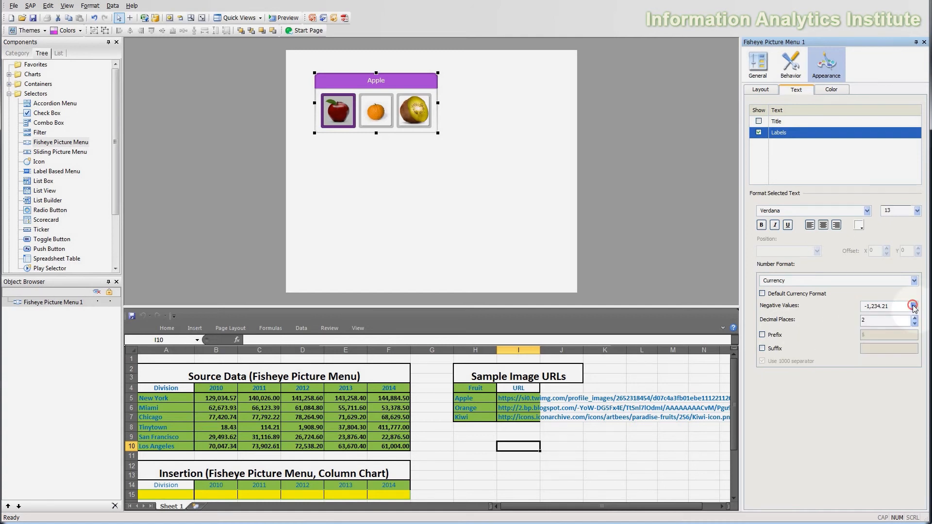
Restore the labels' number format to General and show the picture menu's title
click(806, 280)
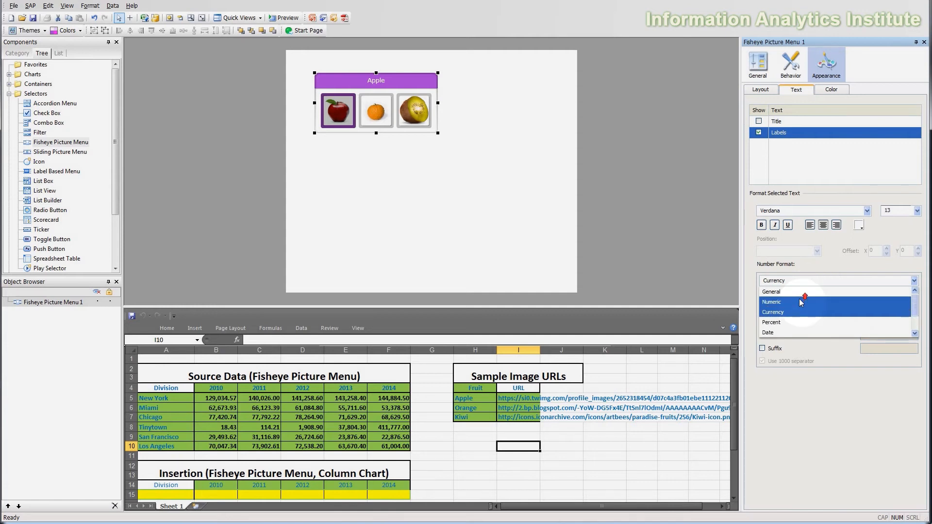
click(776, 292)
click(759, 122)
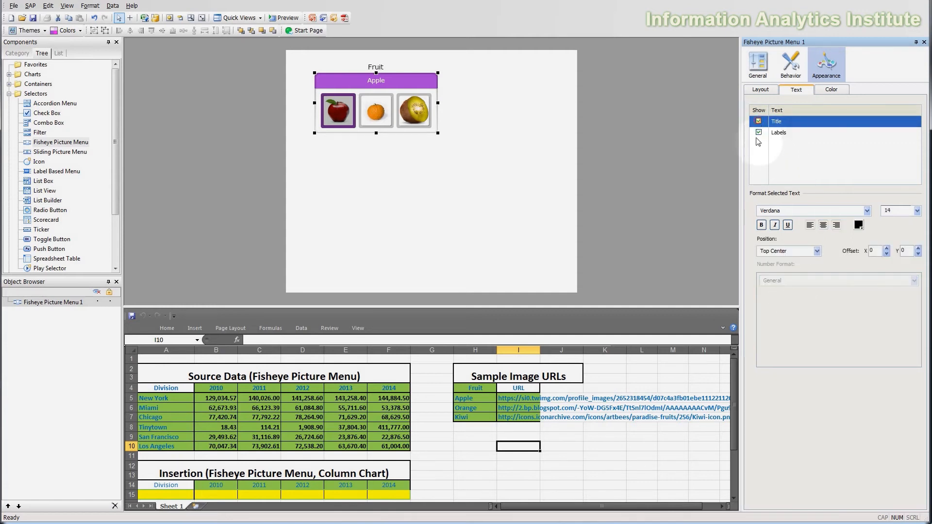
Try a green background color on the picture menu and restore it to white, leaving the label header purple
click(833, 90)
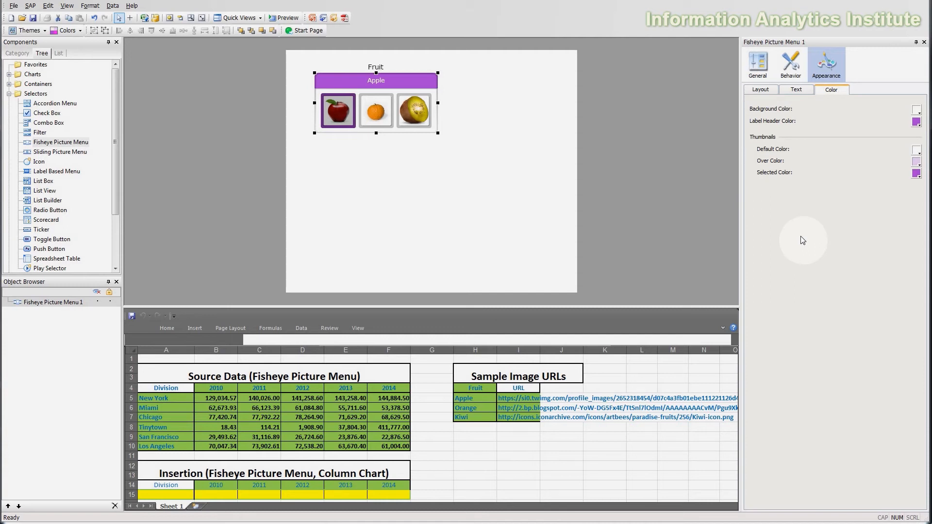
click(432, 104)
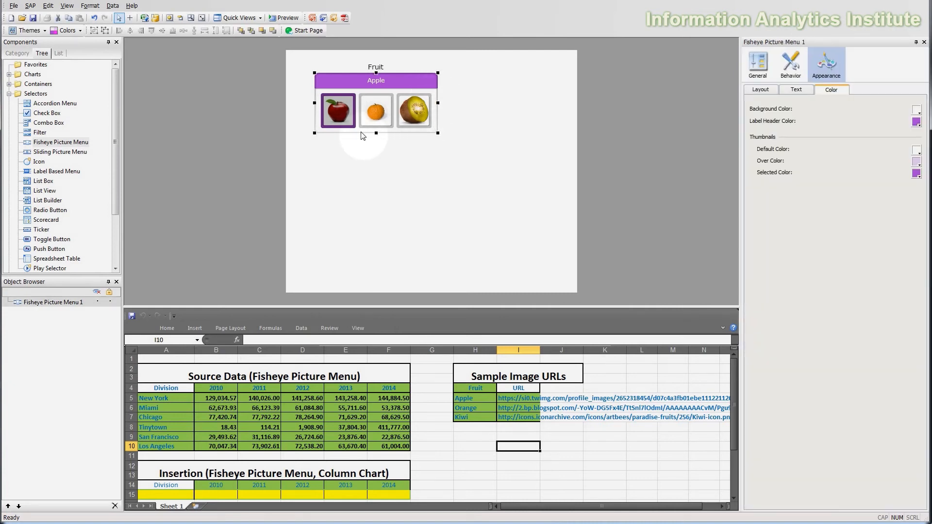
click(916, 112)
click(915, 114)
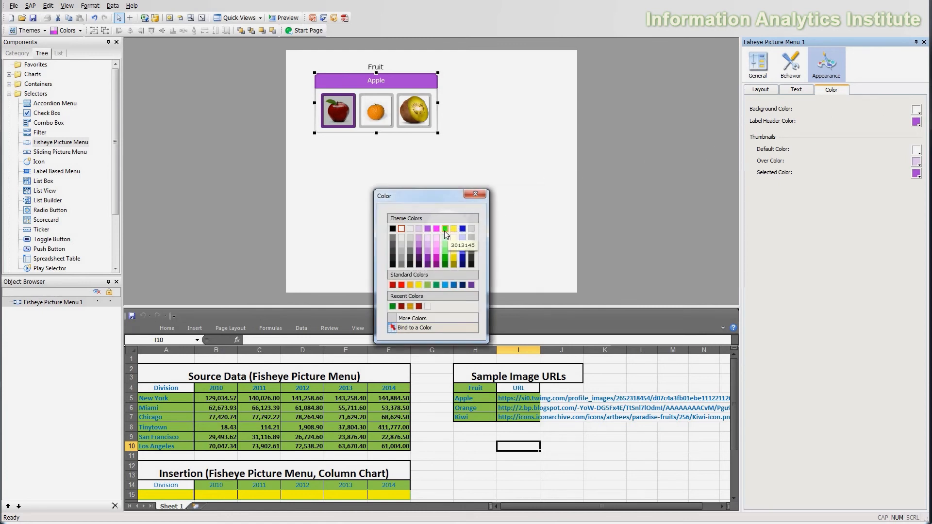
click(445, 229)
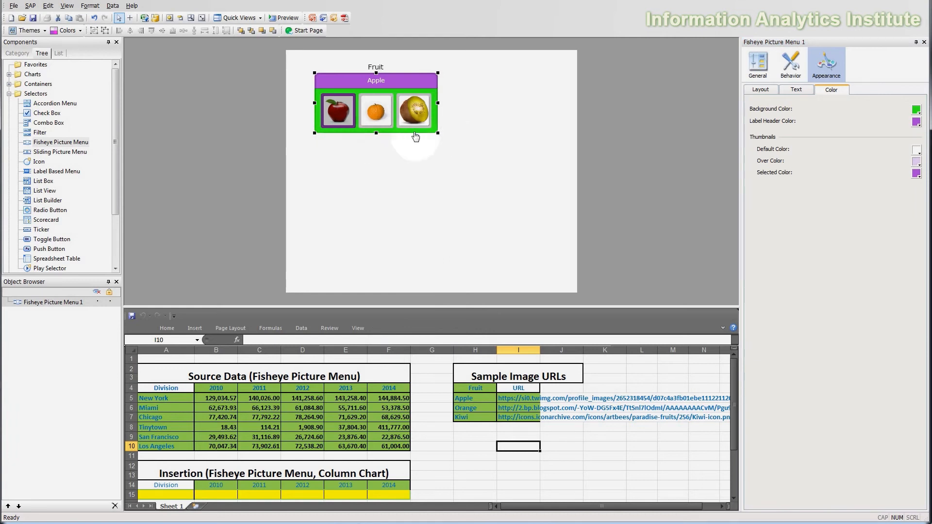
click(916, 122)
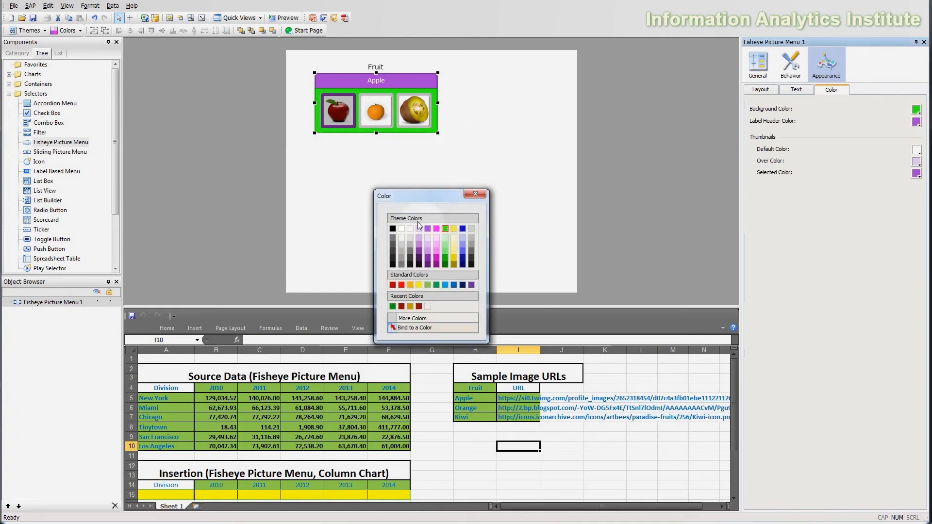
click(402, 229)
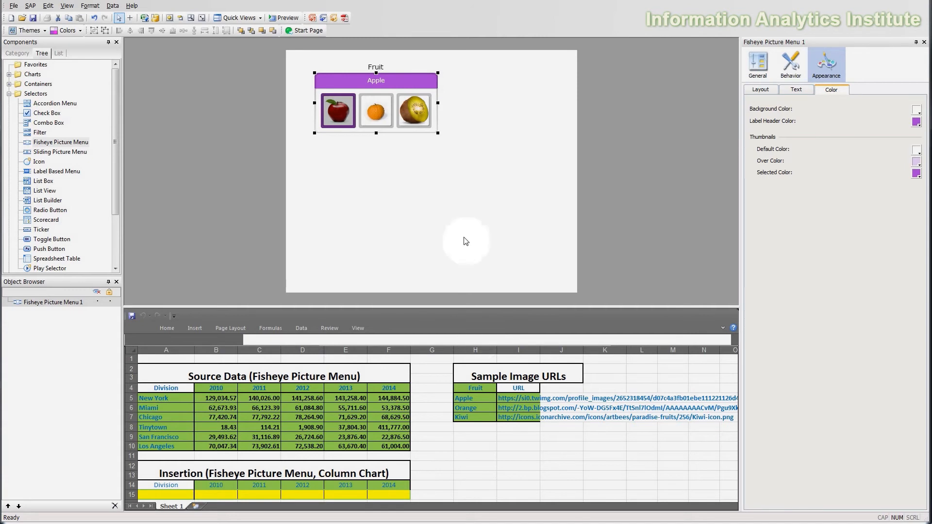
Delete the fruit picture menu from the canvas
click(454, 178)
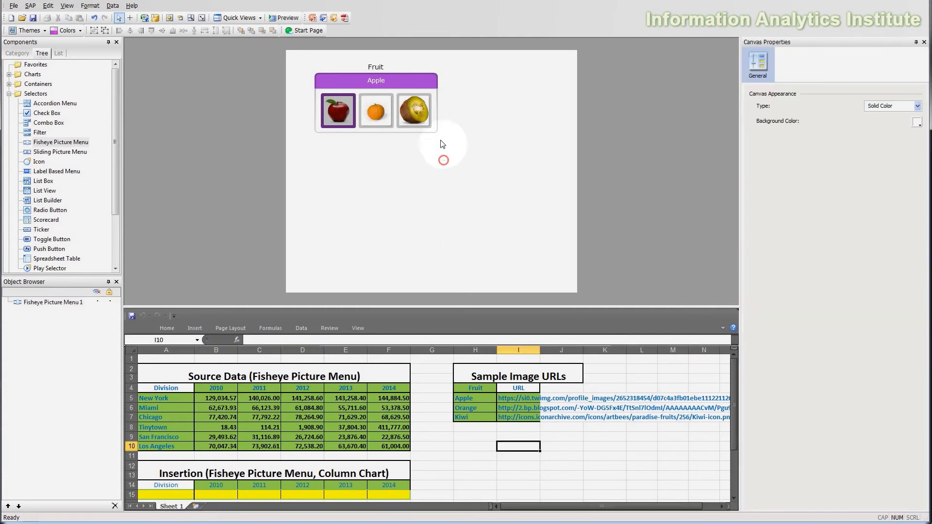
click(426, 102)
key(Delete)
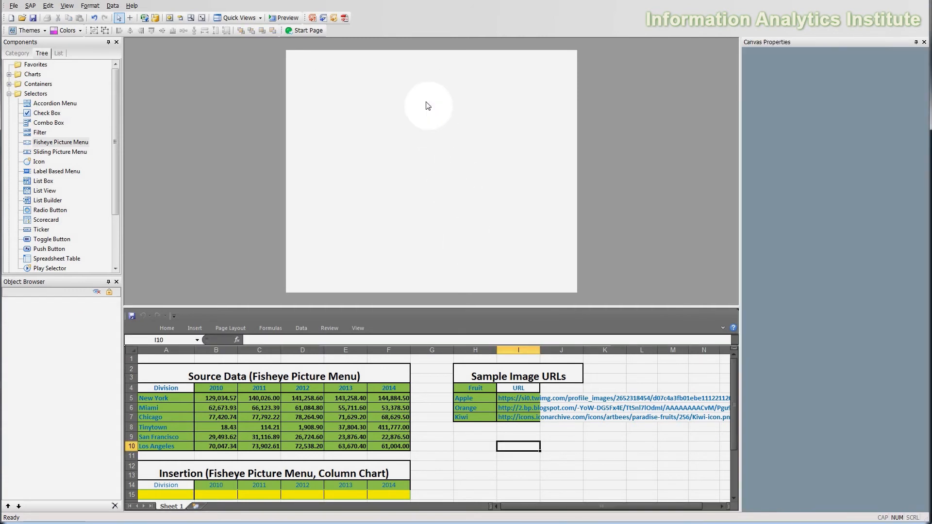
Add a new Fisheye Picture Menu near the canvas's upper-left corner and enlarge the spreadsheet area slightly
click(438, 149)
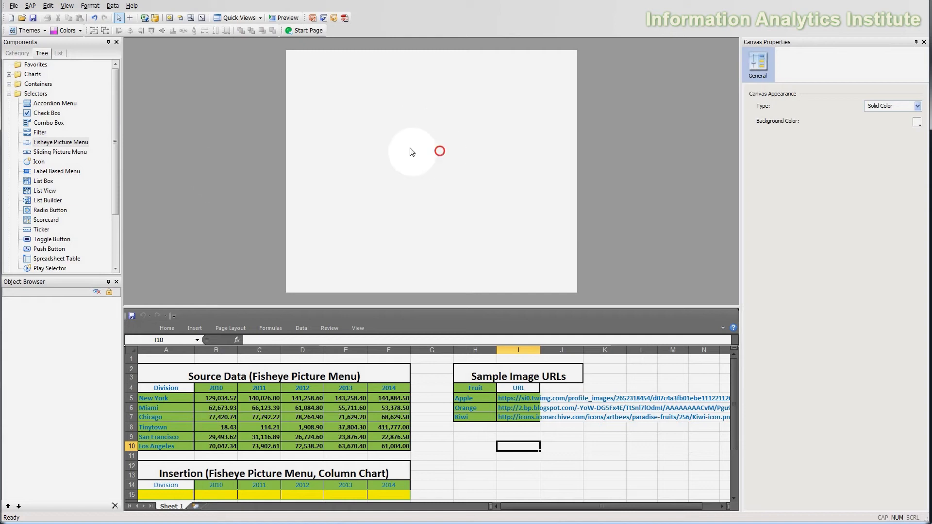
drag(57, 141, 311, 77)
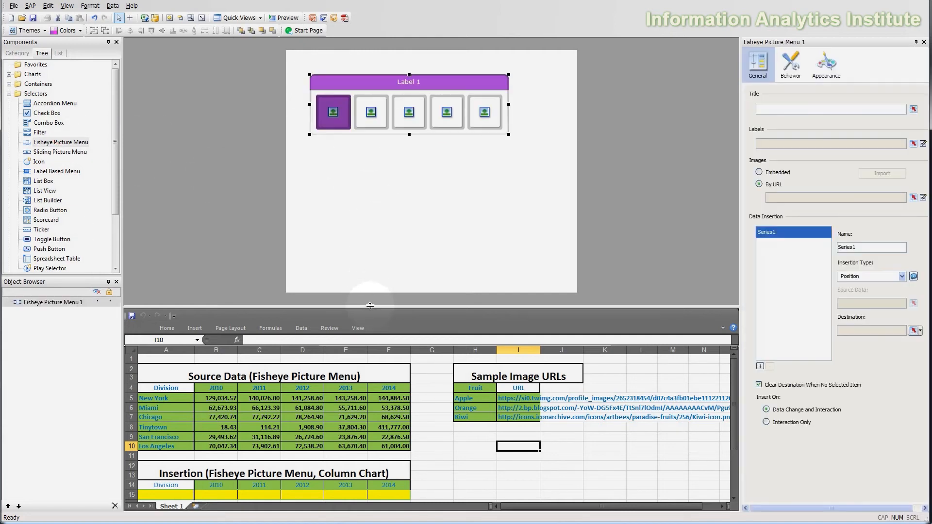
drag(370, 307, 372, 297)
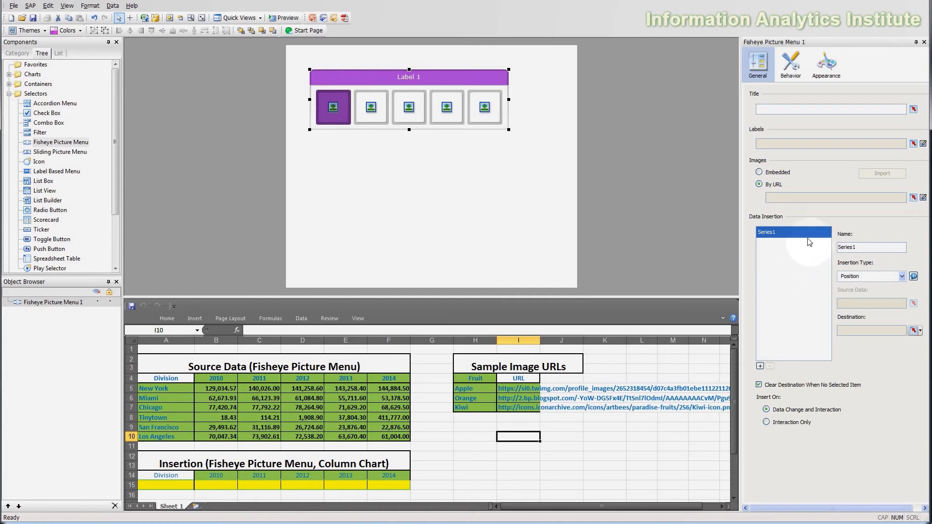
Switch the menu to embedded images and add all six division pictures, Chicago.jpg through Tinytown.jpg, from the Graphics folder
click(759, 172)
click(884, 174)
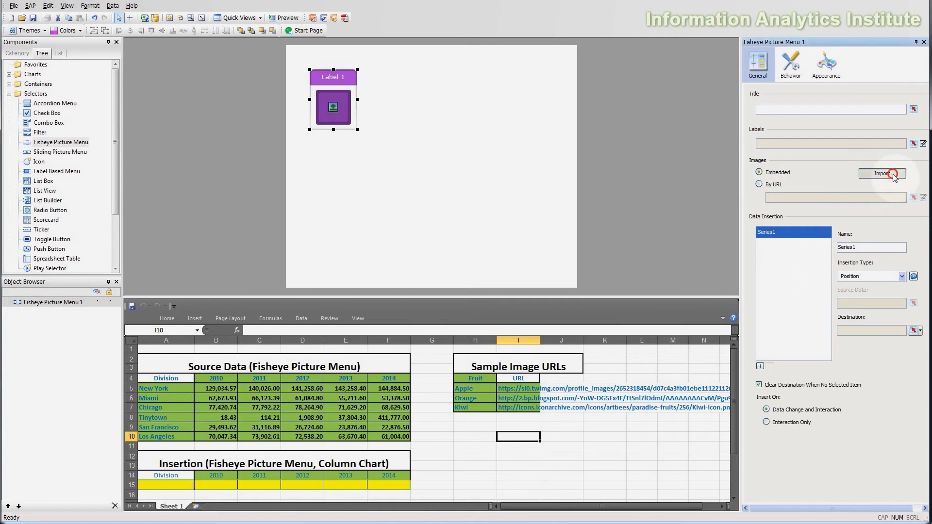
click(508, 222)
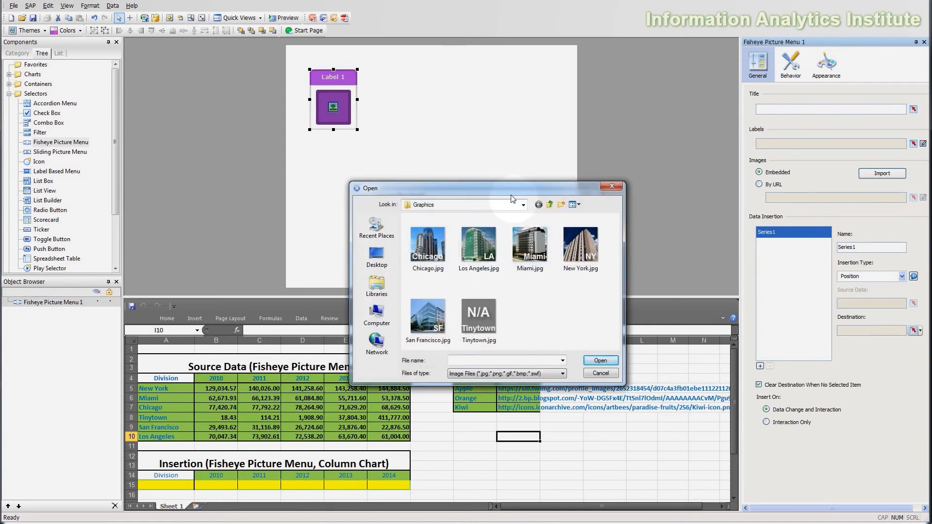
drag(511, 190, 516, 158)
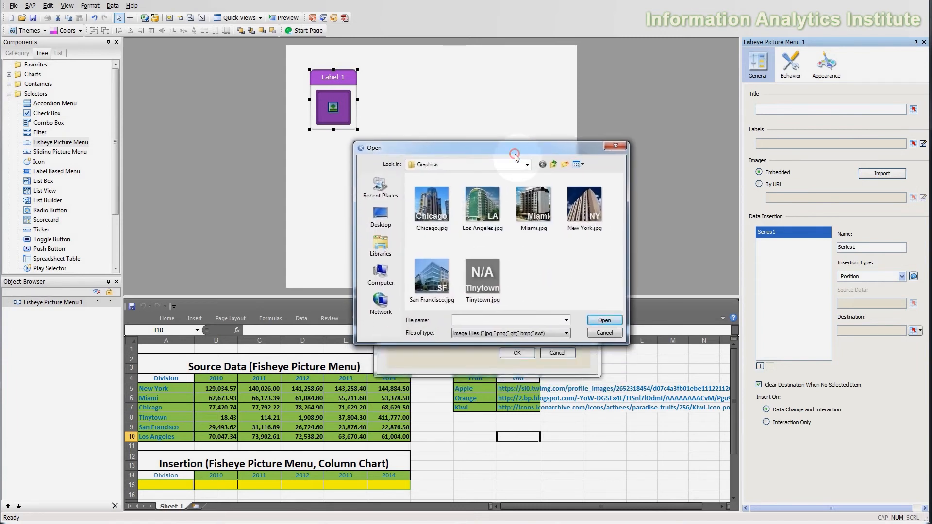
click(444, 217)
shift+click(489, 290)
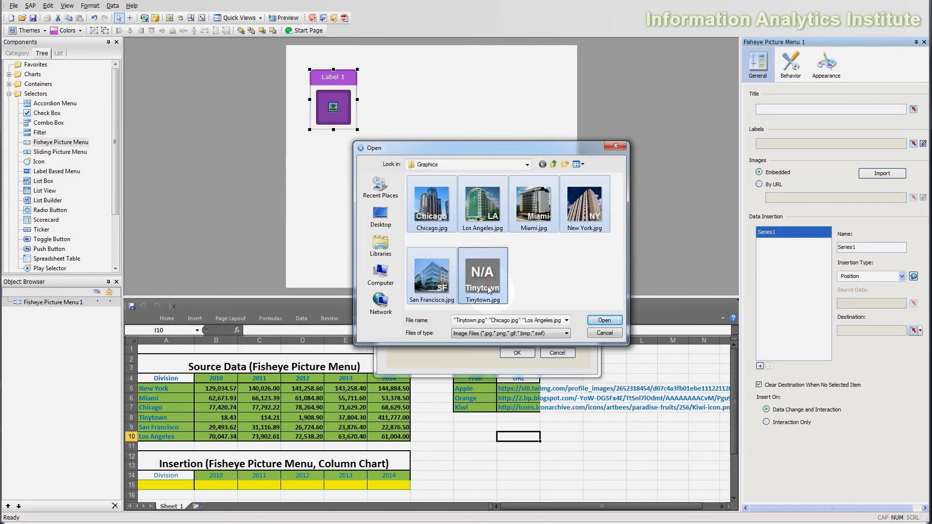
click(605, 320)
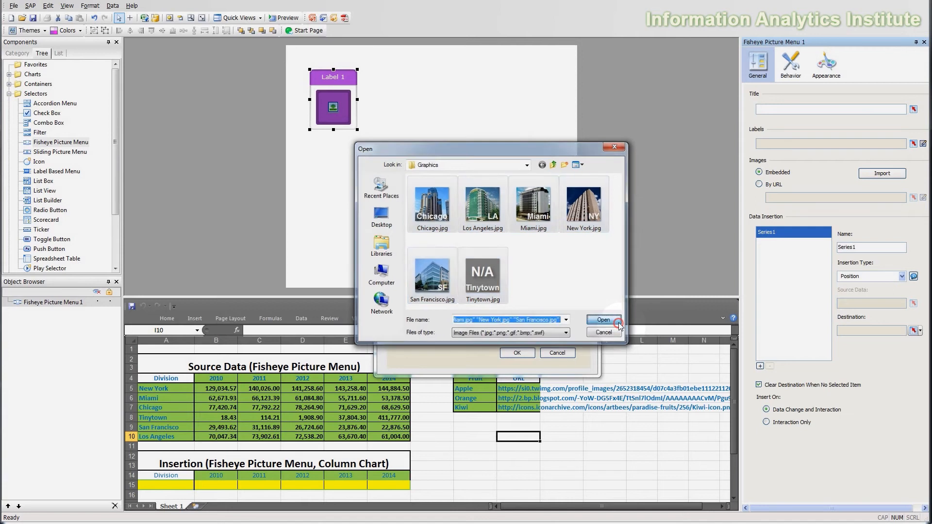
Check the file behind each imported thumbnail and move New York.jpg to the first position in the list
drag(568, 195, 583, 130)
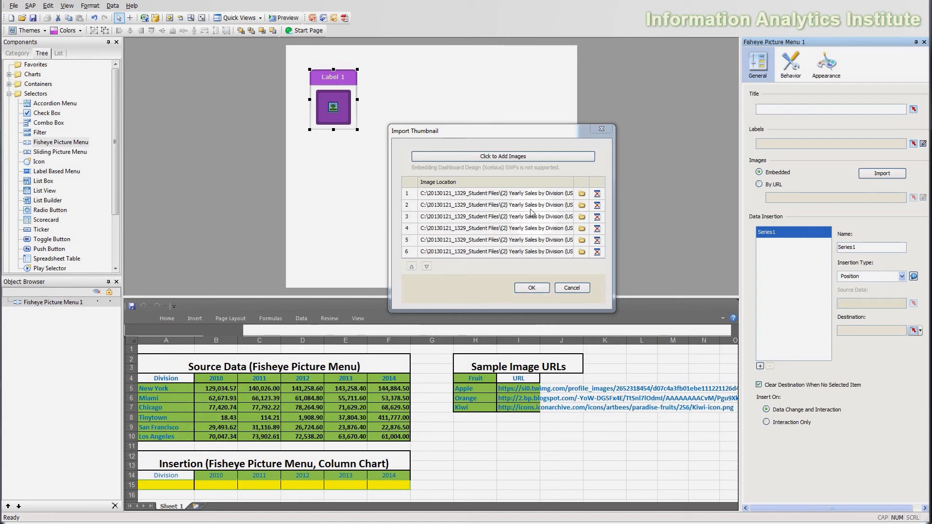
click(517, 191)
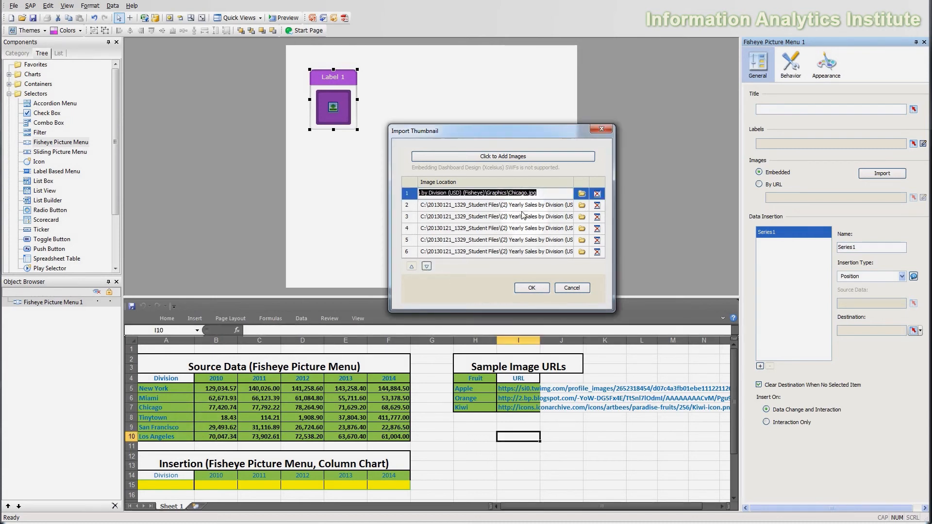
click(523, 204)
click(523, 216)
click(530, 228)
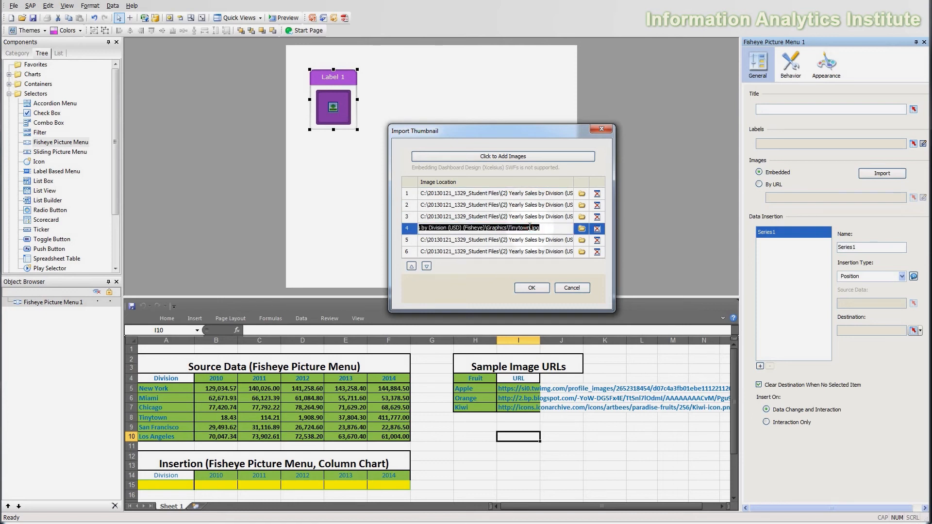
click(530, 239)
click(534, 251)
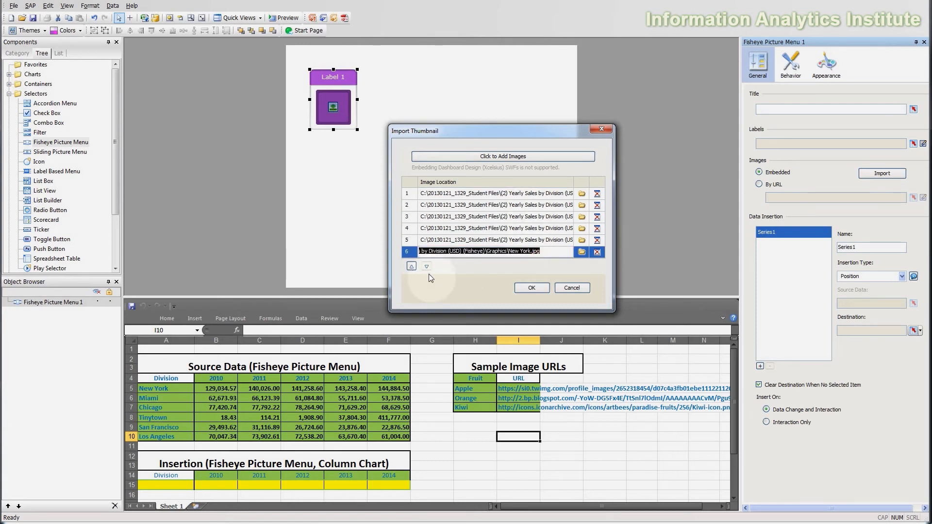
click(412, 266)
click(412, 266)
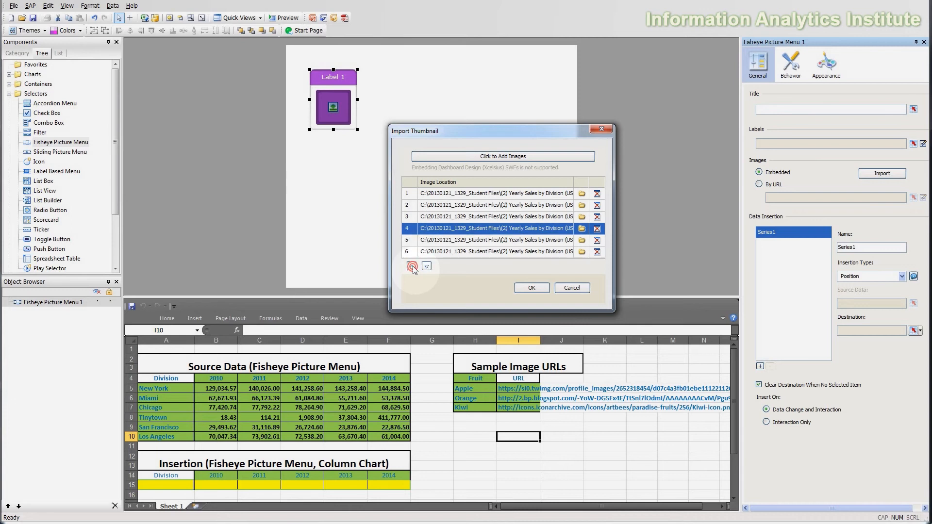
click(412, 267)
click(412, 266)
click(412, 266)
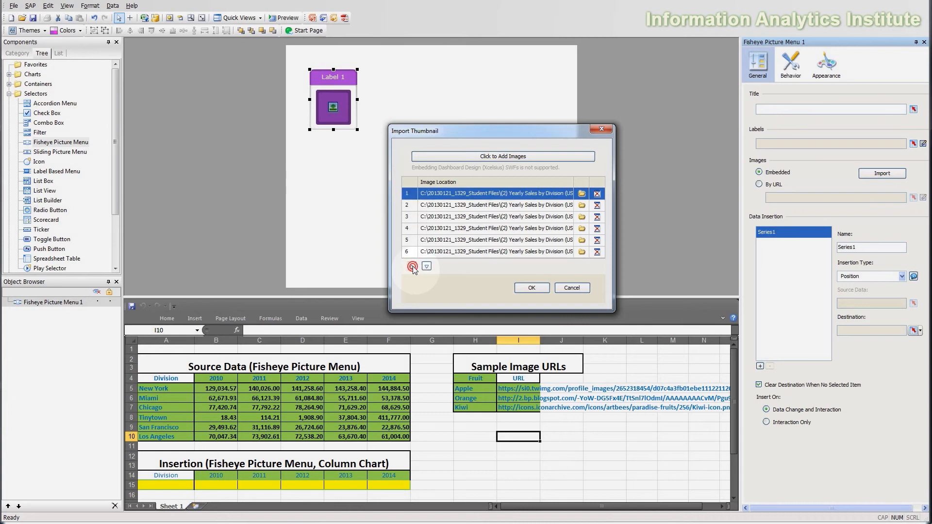
Find Miami.jpg among the imported thumbnails and move it to the second position
click(558, 194)
drag(554, 193, 373, 197)
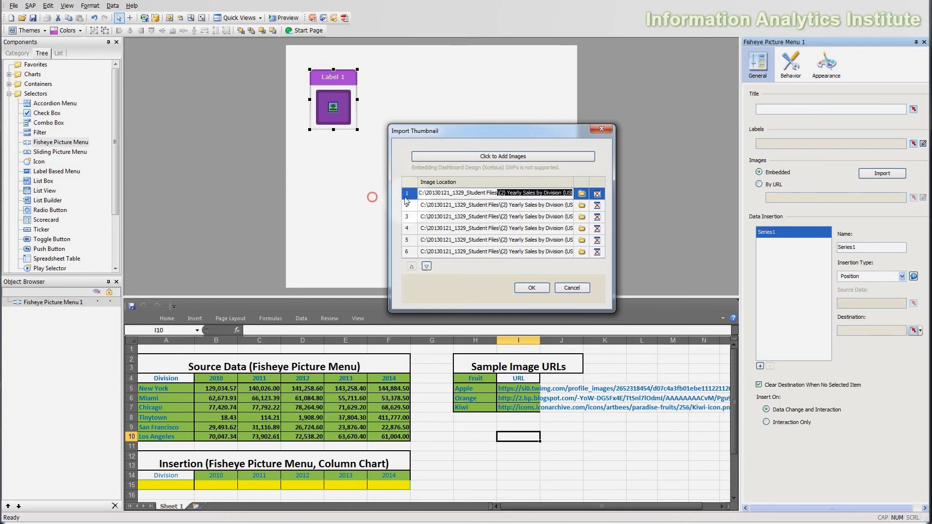
click(529, 208)
double_click(538, 239)
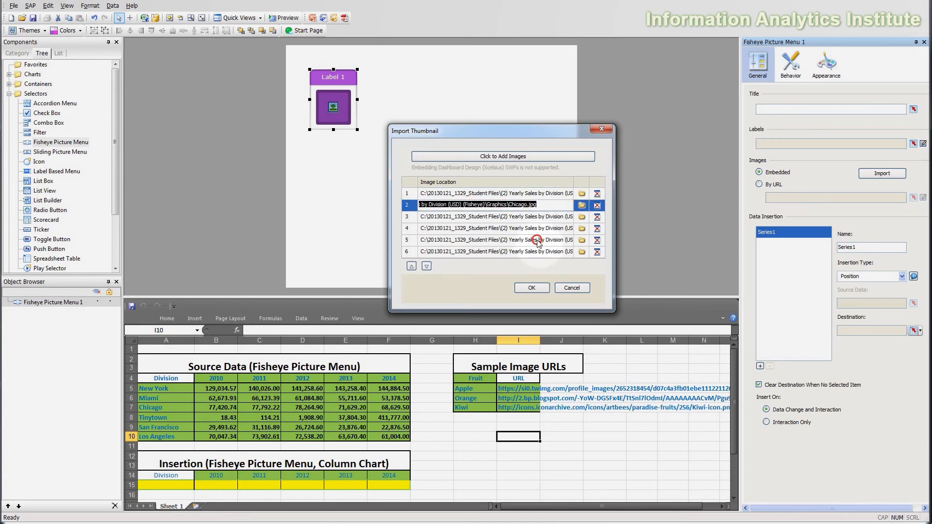
double_click(537, 251)
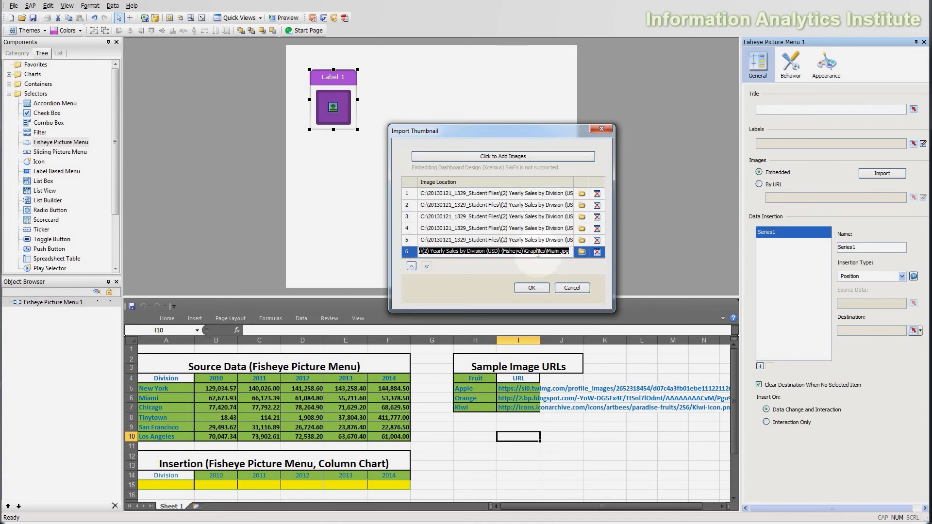
click(411, 266)
click(411, 266)
click(412, 266)
click(412, 266)
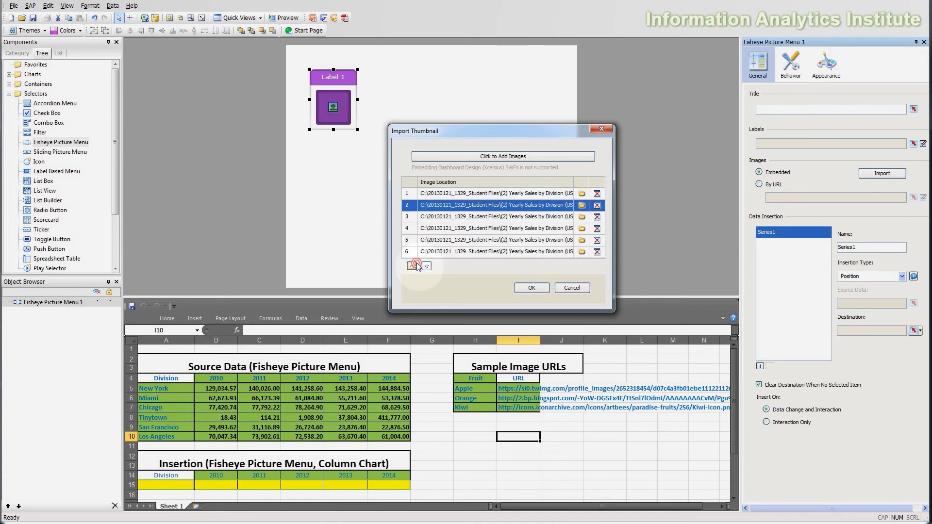
Check the remaining imported thumbnails for Tinytown.jpg and move it to the fourth position
double_click(496, 216)
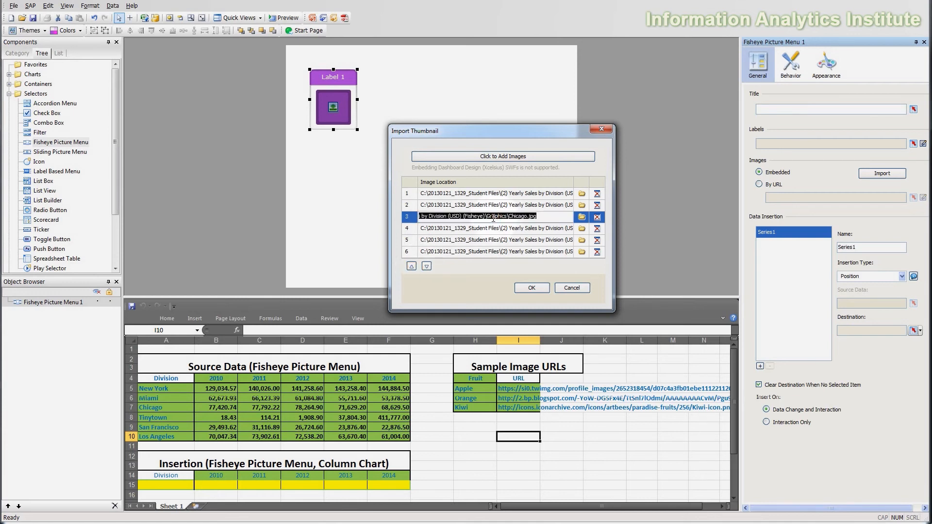
click(476, 229)
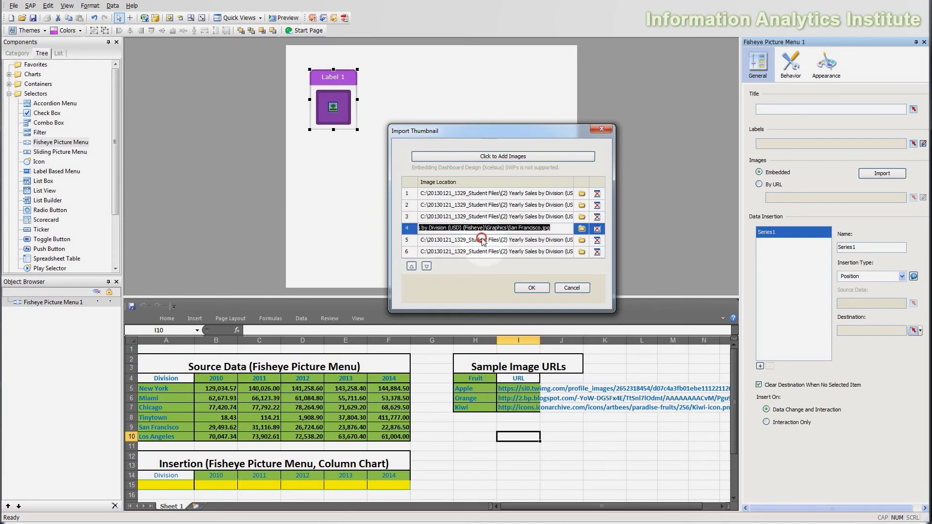
click(480, 240)
click(476, 252)
click(412, 267)
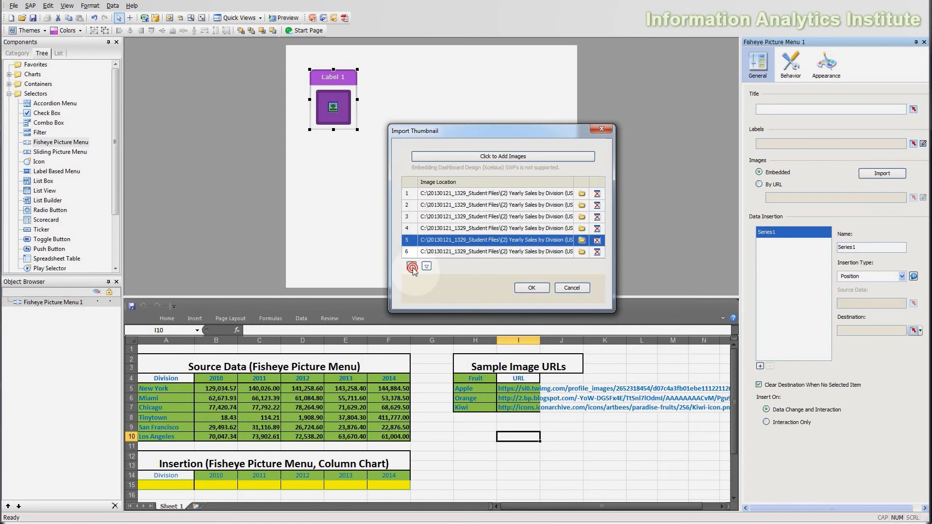
Check the last two thumbnails, apply the ordered images to the menu, and shift the menu slightly upward on the canvas
click(452, 239)
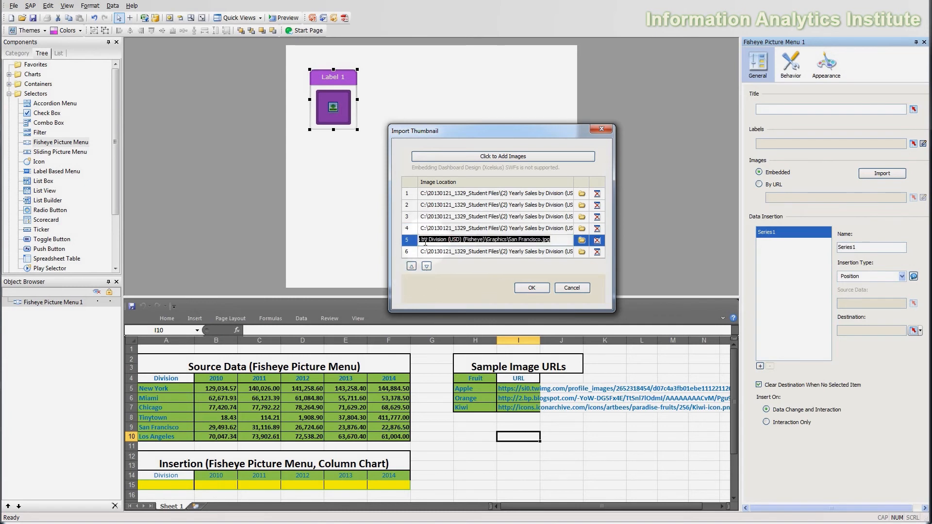
click(432, 251)
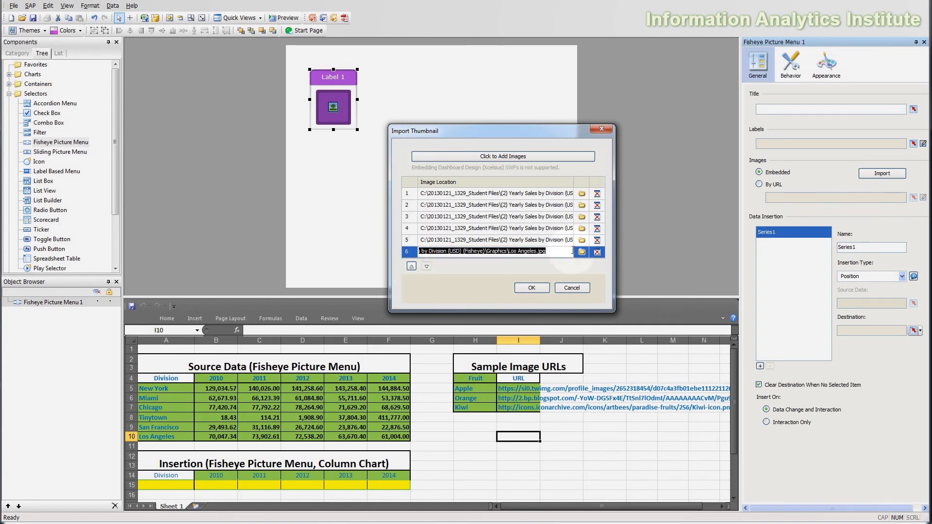
click(535, 265)
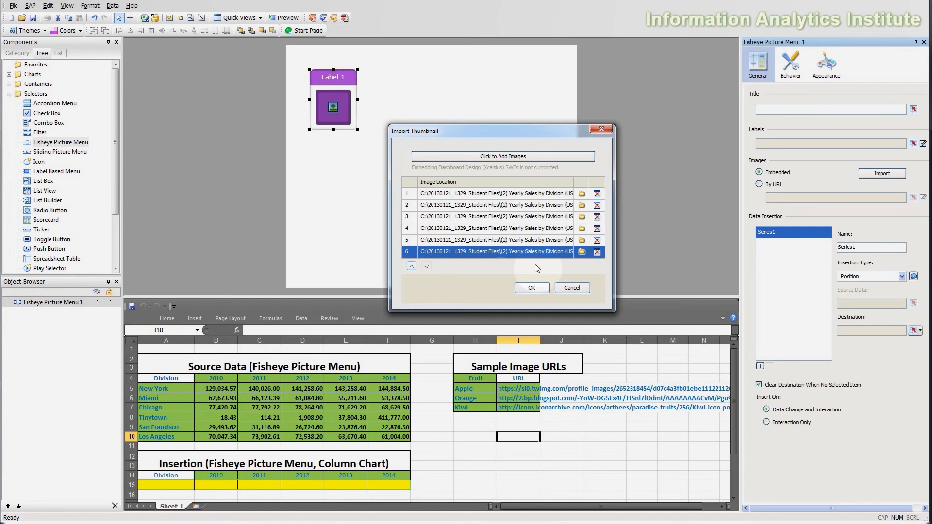
click(533, 288)
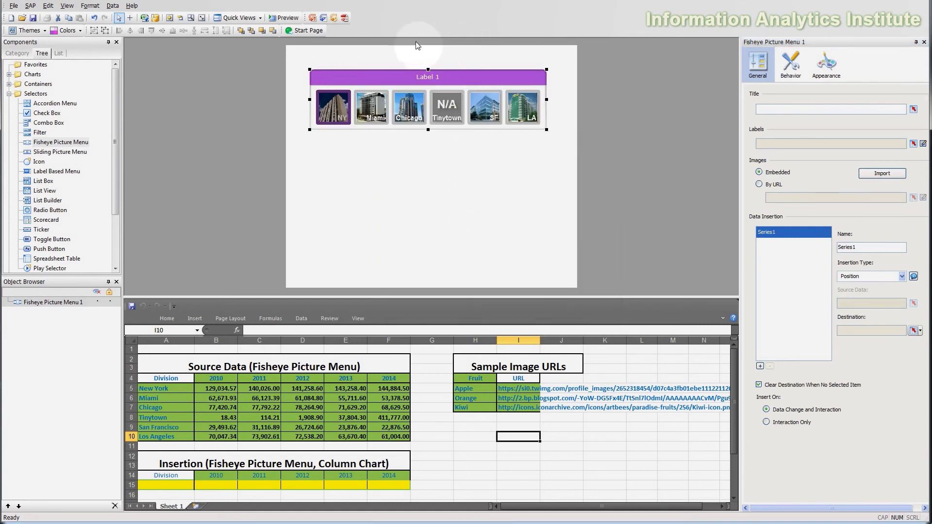
click(517, 72)
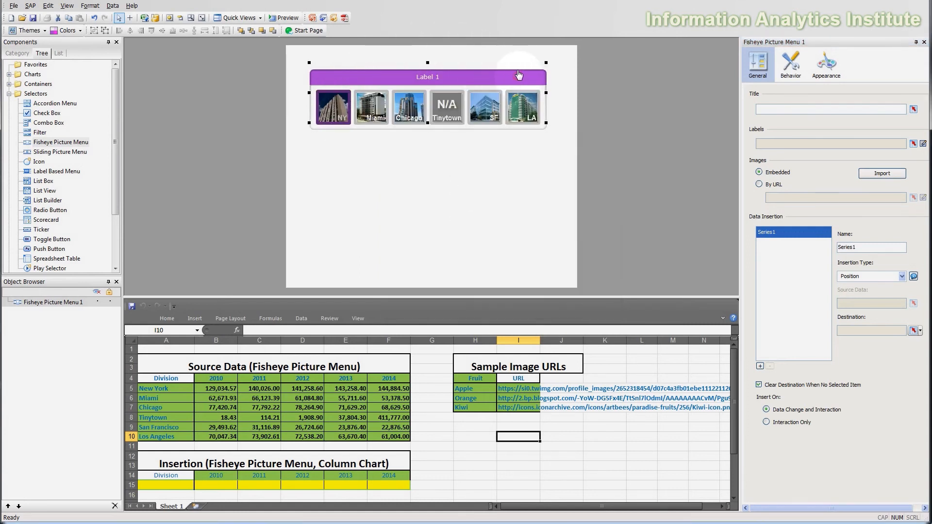
click(490, 129)
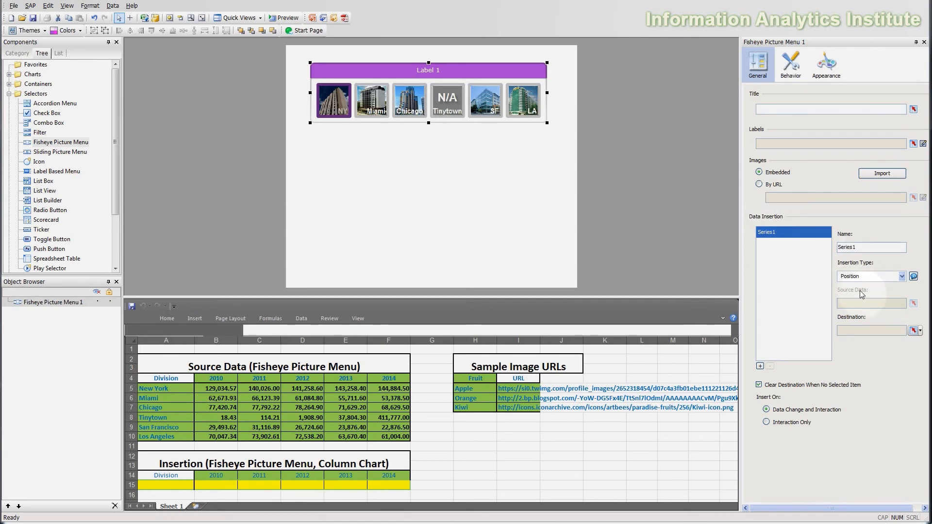
Set the menu's data insertion type to Row and bind its source data to 'Sheet 1'!$A$5:$F$10
click(864, 275)
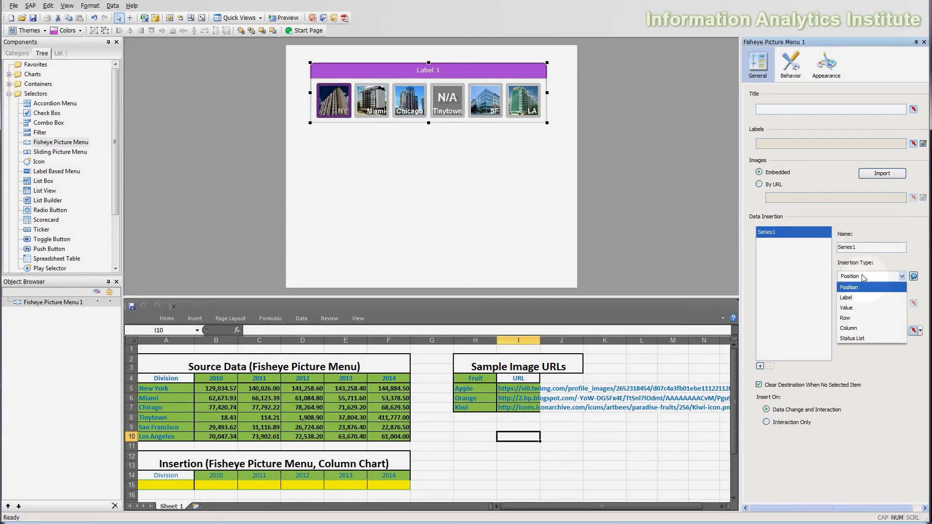
click(860, 319)
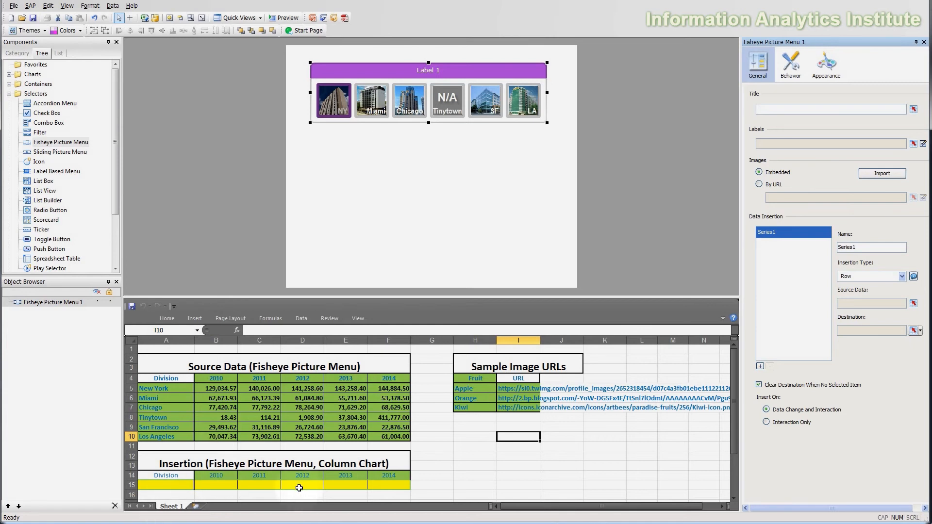
click(913, 304)
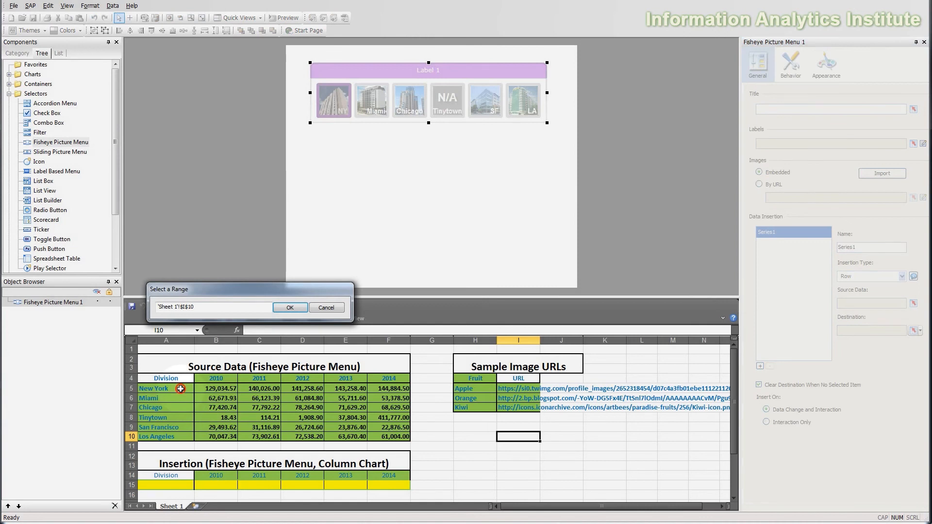
drag(179, 388, 402, 437)
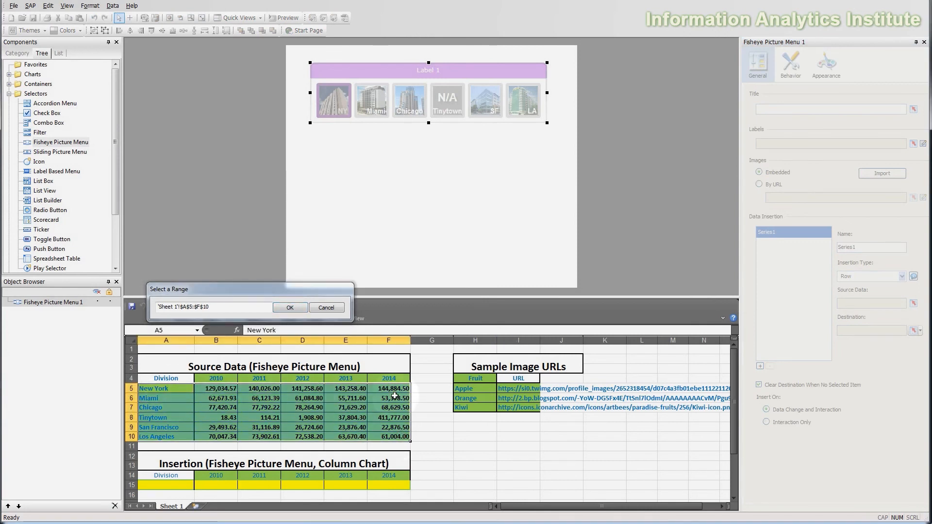
click(291, 310)
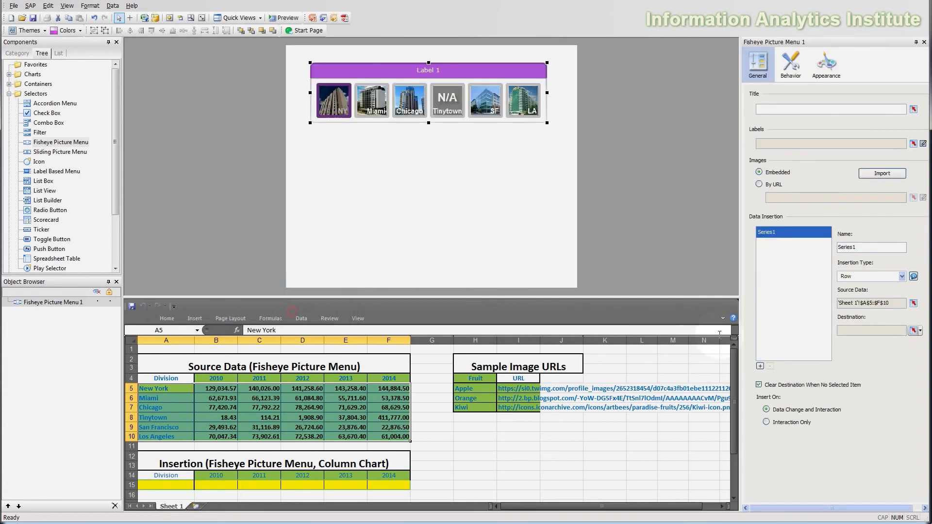
Bind the data insertion destination to the yellow row, 'Sheet 1'!$A$15:$F$15
click(913, 330)
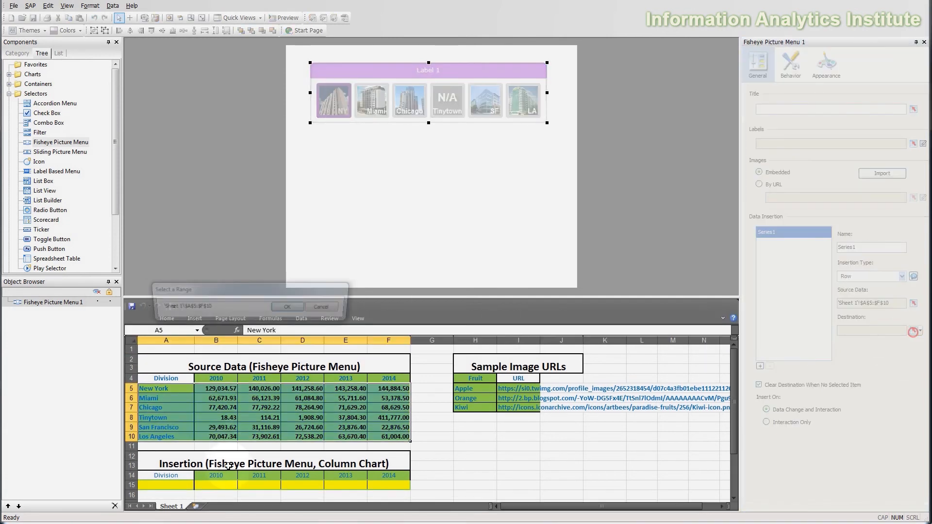
drag(184, 486, 379, 484)
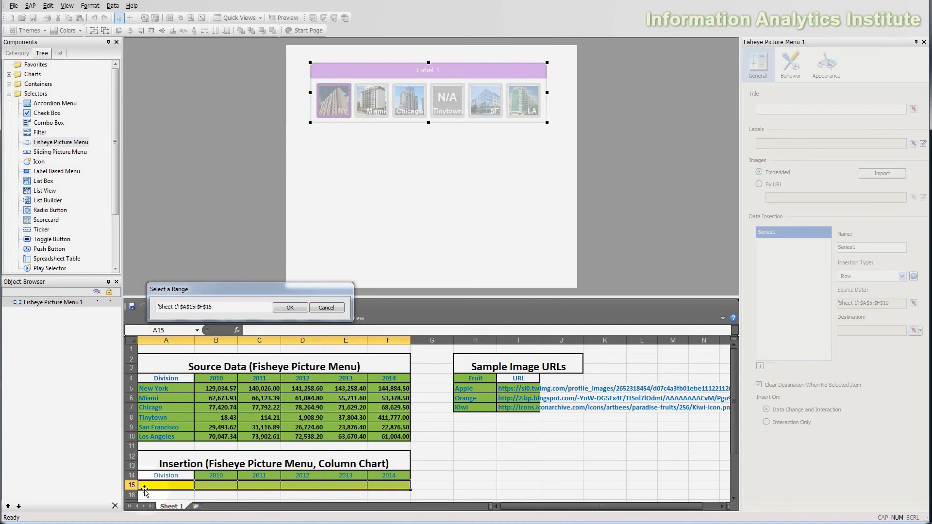
click(165, 496)
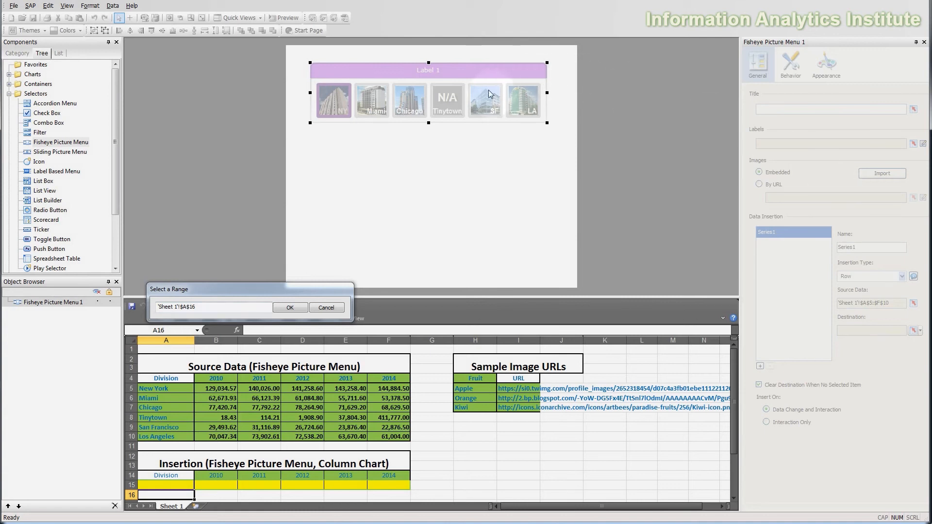
click(185, 485)
drag(194, 486, 384, 485)
click(290, 308)
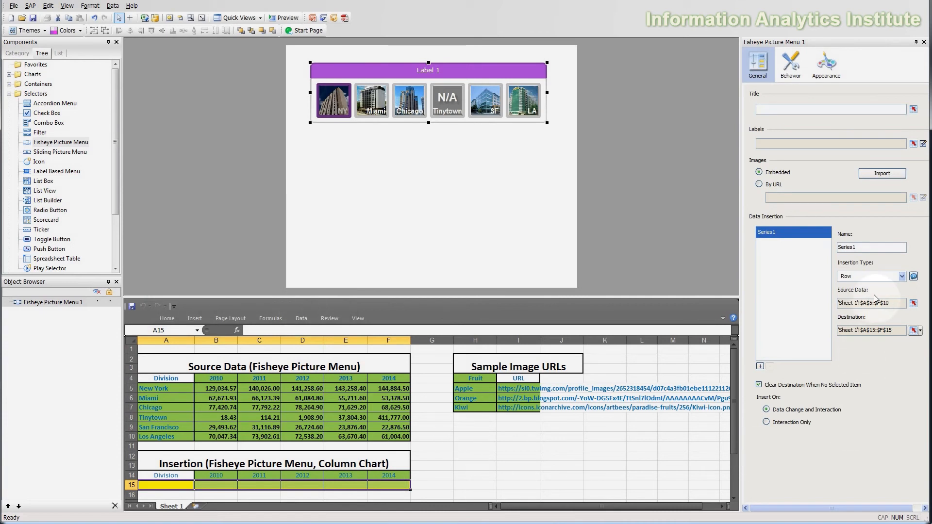
Review the source data and destination bindings, then highlight the insertion row A15:F15 in the spreadsheet
click(915, 303)
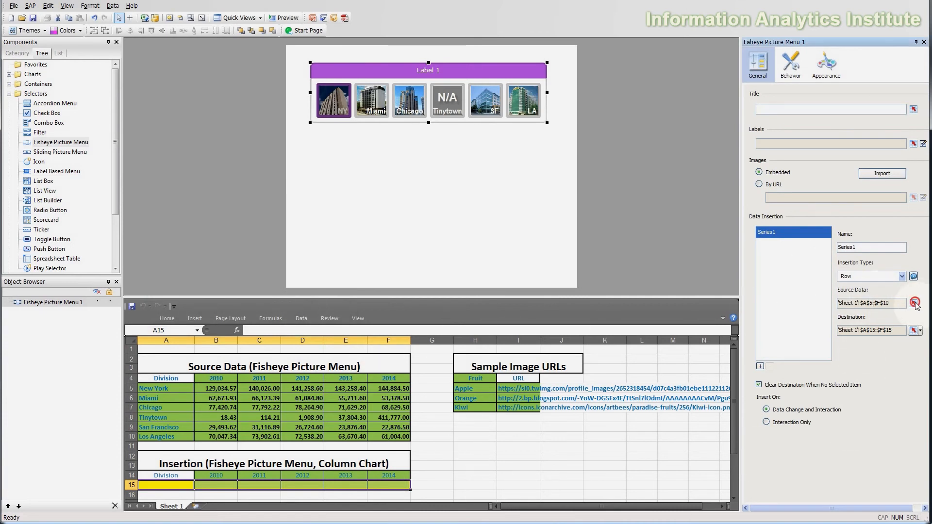
click(291, 308)
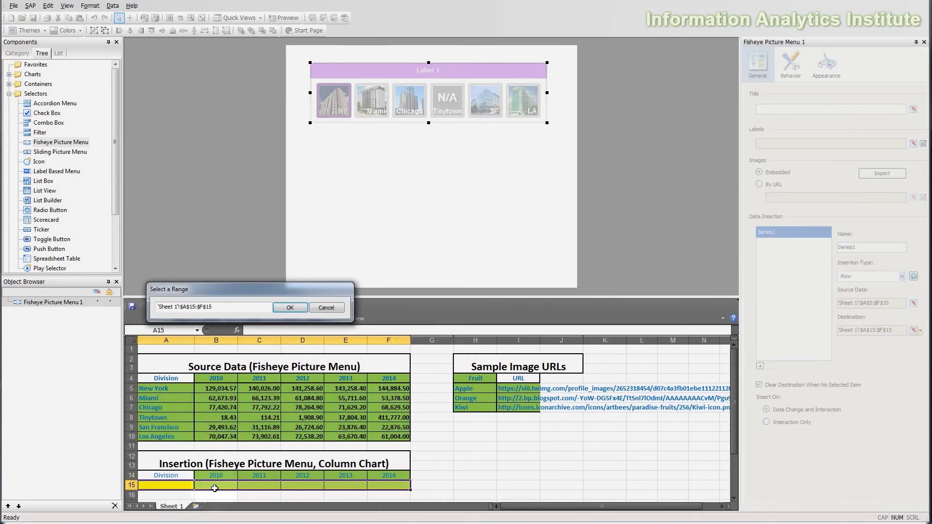
click(290, 308)
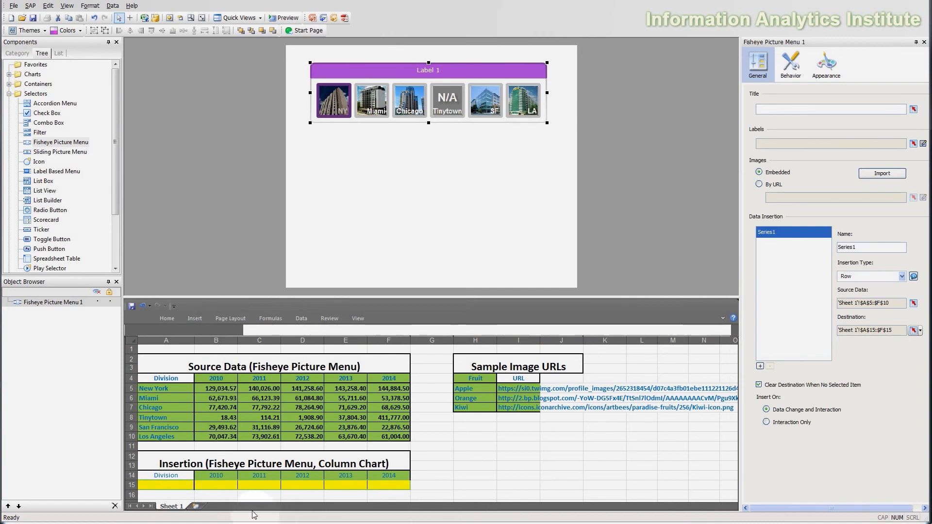
drag(152, 485, 403, 482)
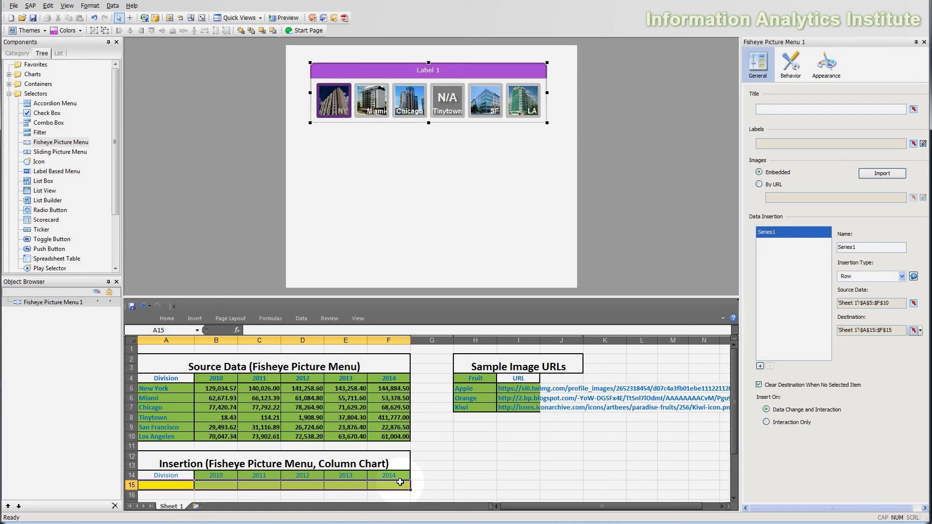
click(468, 465)
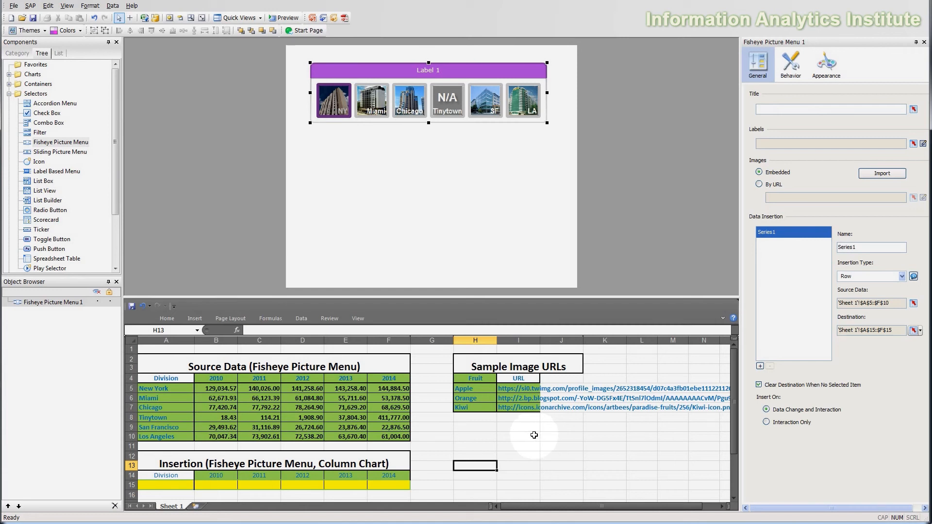
click(464, 457)
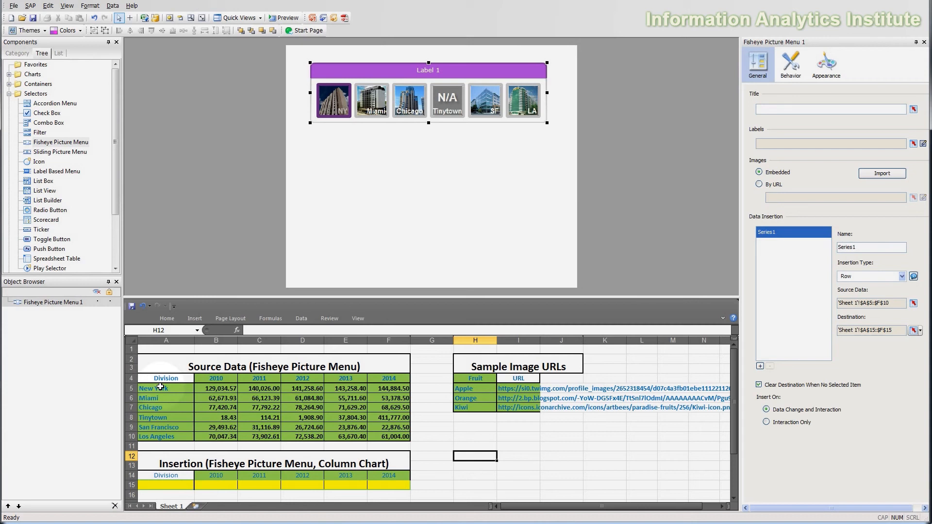
Copy the New York row A5:F5 and paste it as values into the insertion row starting at A15
drag(160, 387, 384, 388)
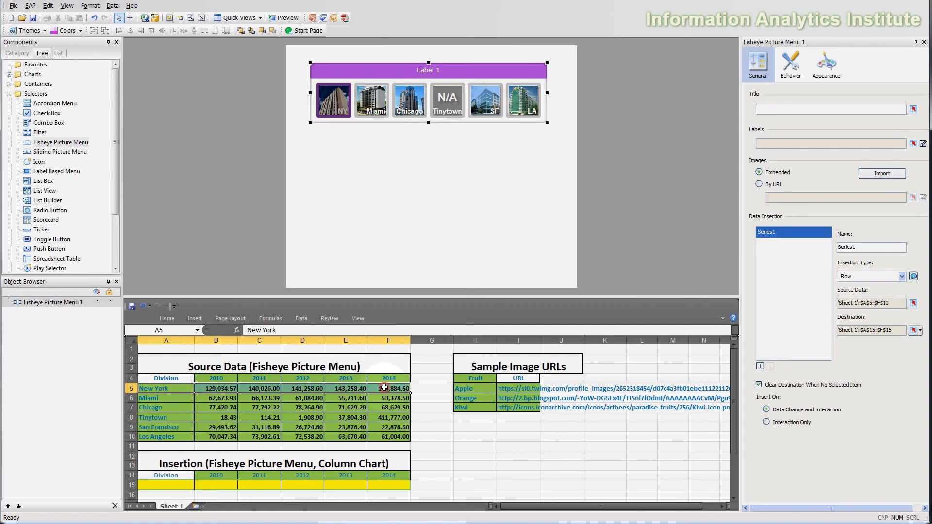
right_click(385, 388)
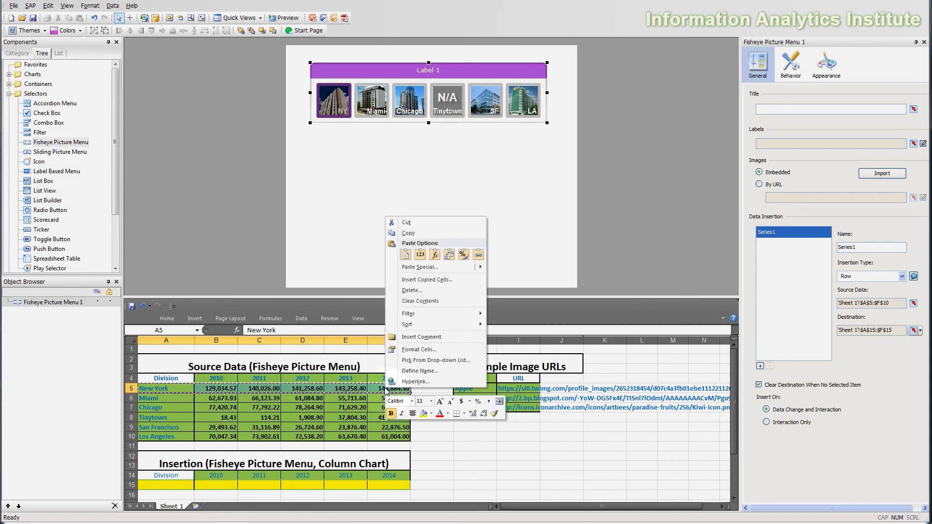
click(165, 483)
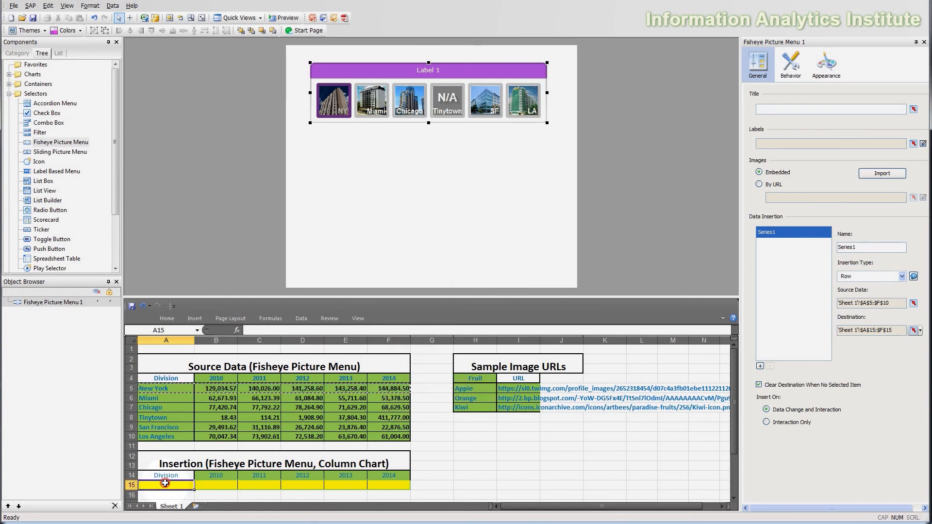
right_click(165, 483)
mouse_move(224, 359)
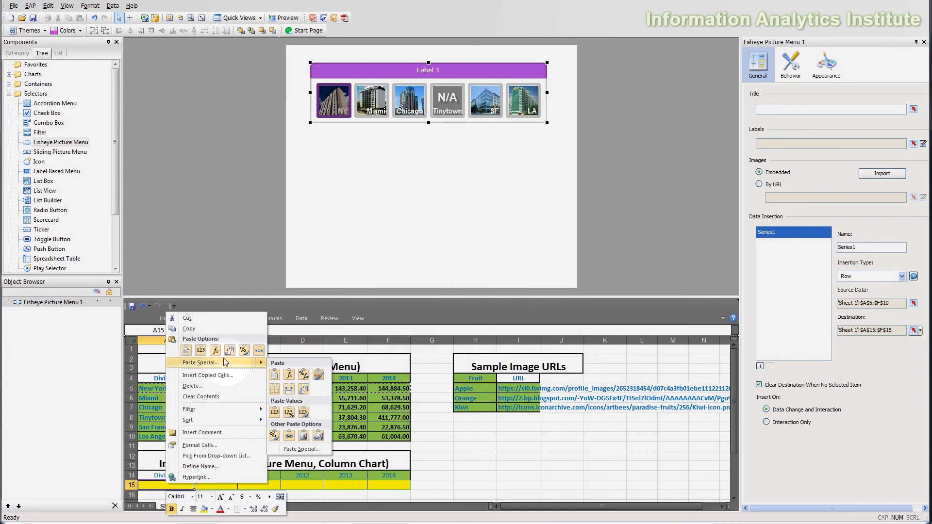
click(274, 413)
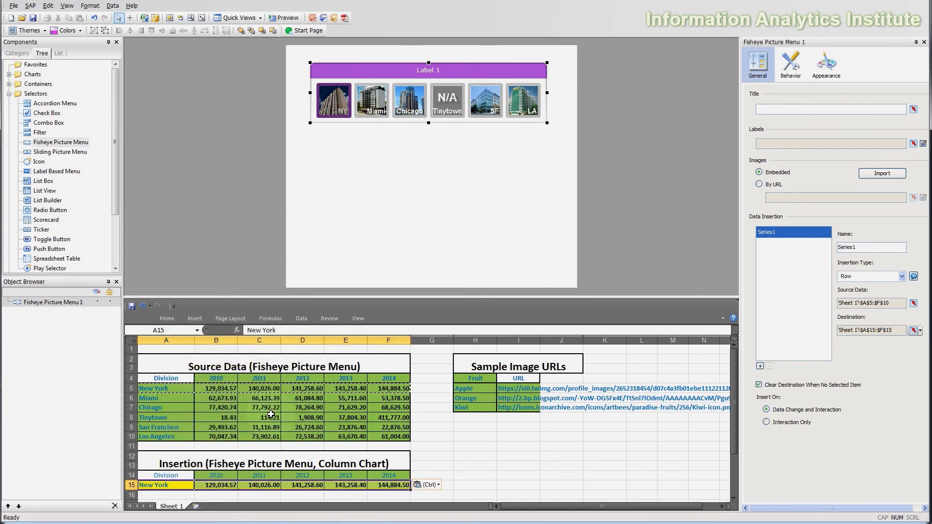
Compare the filled insertion row with the New York and Miami source rows and the menu's images
click(475, 466)
drag(160, 485, 399, 485)
click(184, 396)
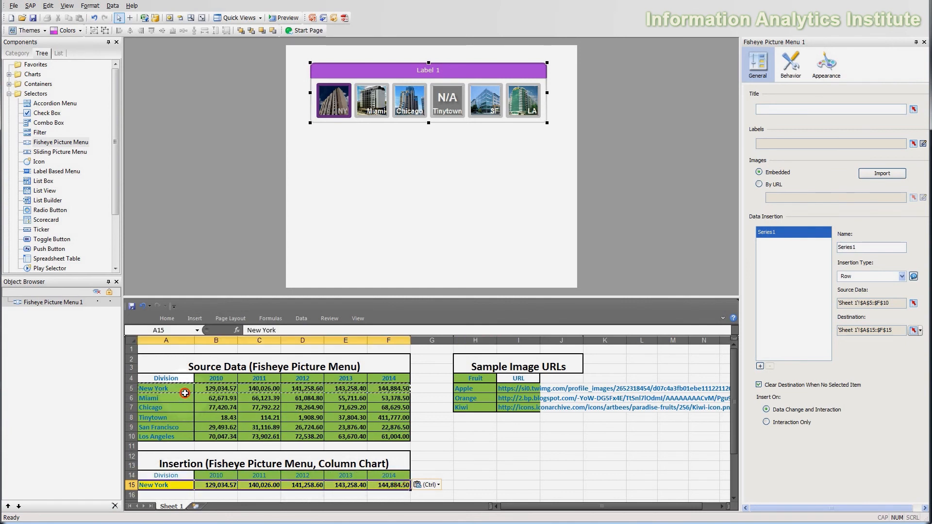
click(433, 457)
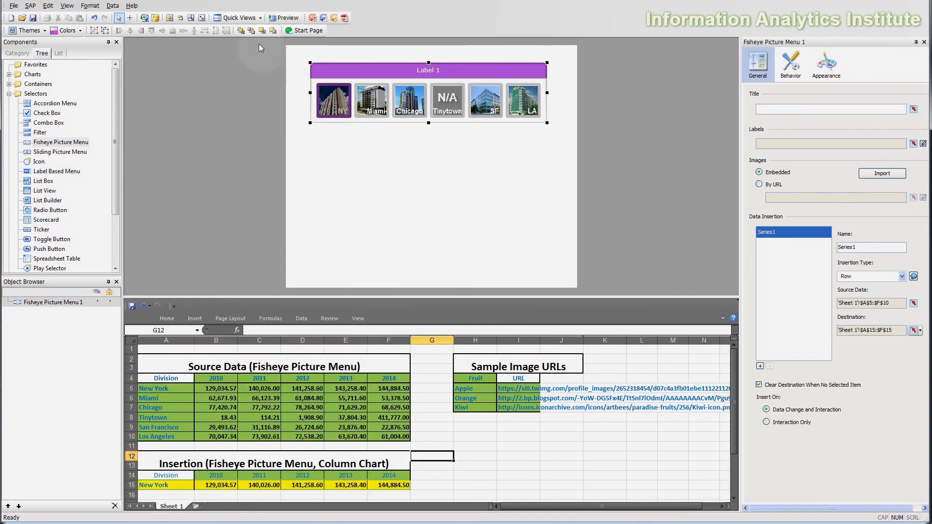
click(383, 160)
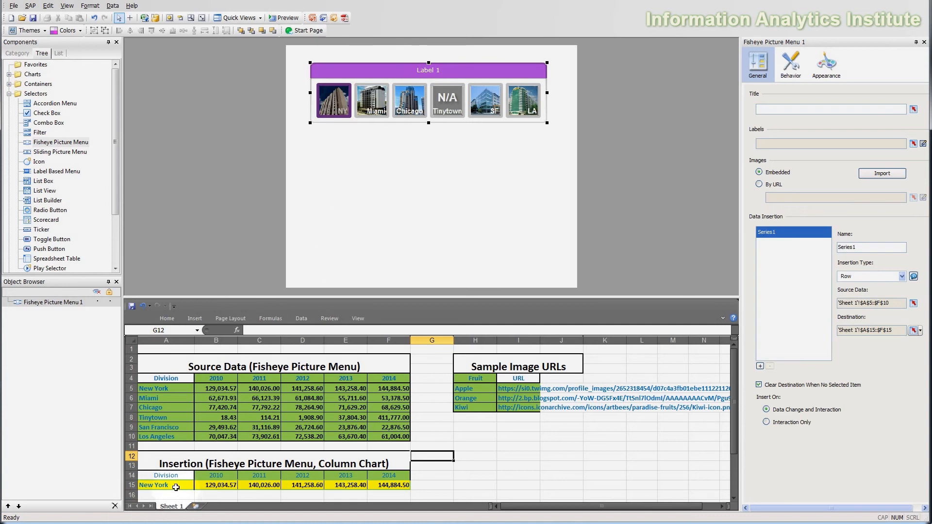
drag(179, 397, 396, 399)
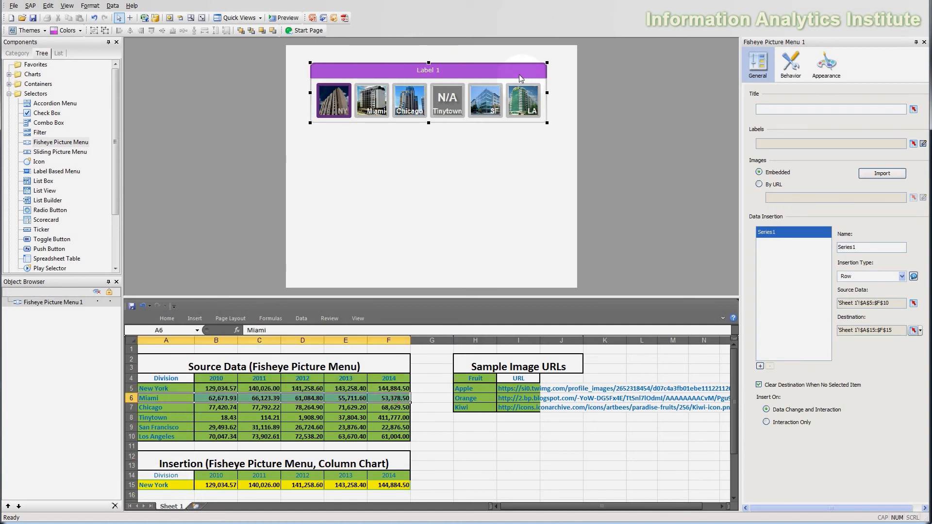
click(525, 129)
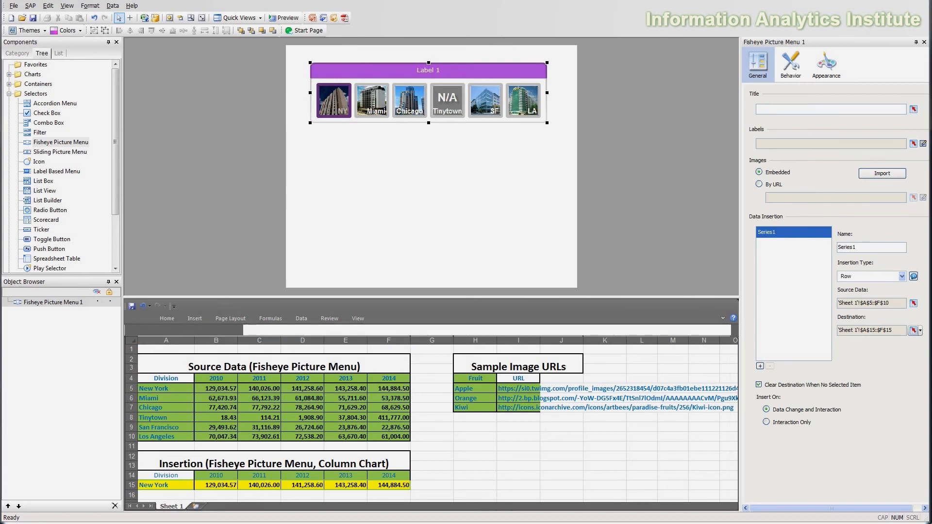
Reduce the Fisheye Picture Menu's zoom size to about a third of its range and its zoom speed to mid-range
click(791, 68)
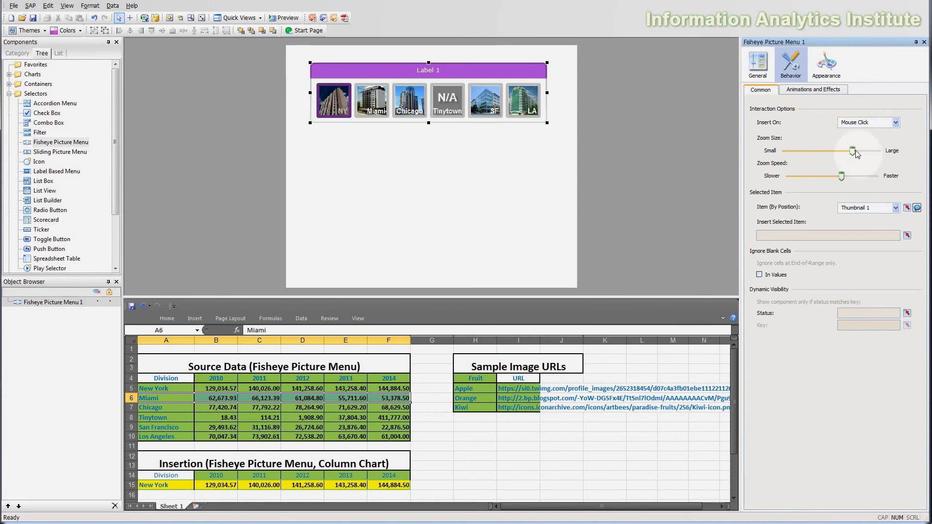
drag(853, 151, 806, 151)
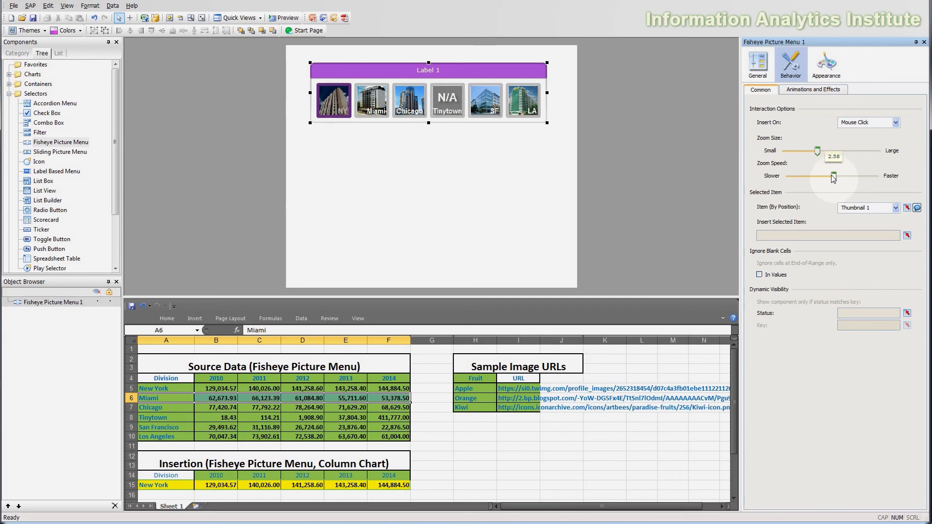
drag(836, 177, 832, 177)
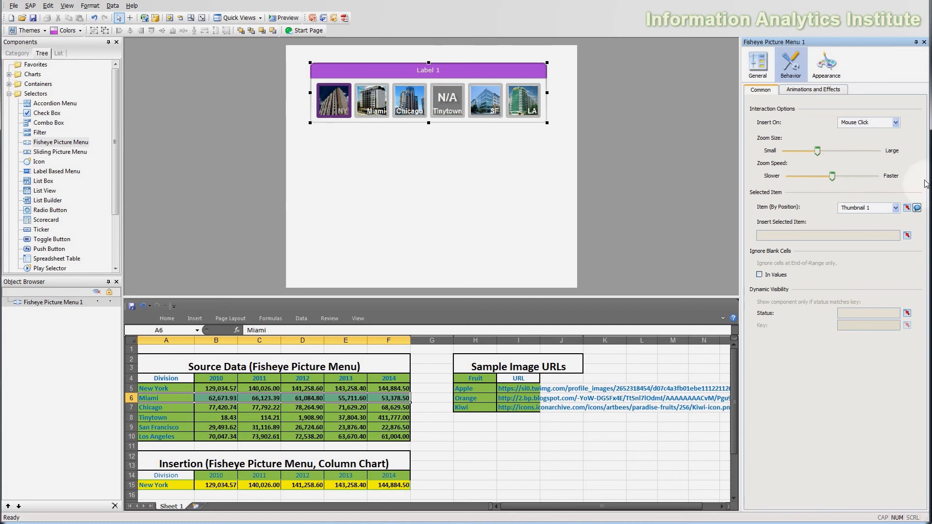
Hide the picture menu's title and labels, and move the menu up near the canvas's upper edge
click(823, 72)
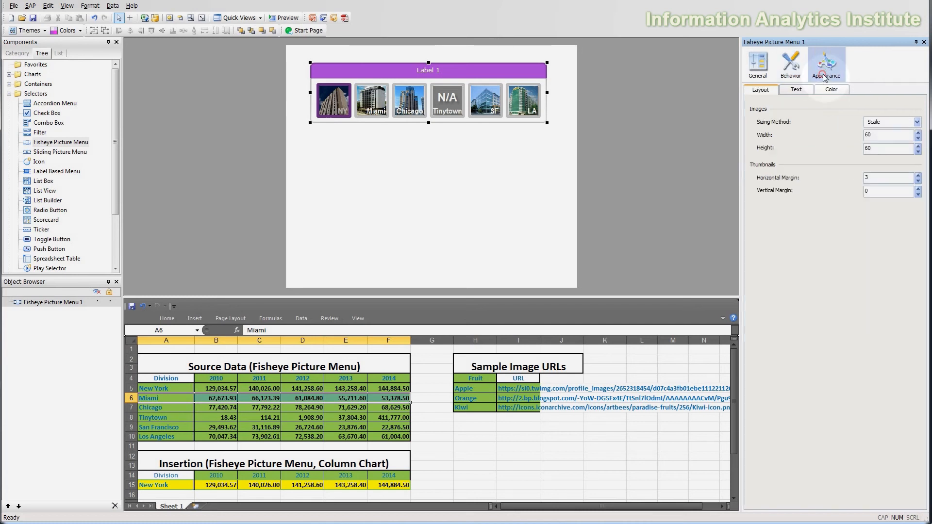
click(797, 94)
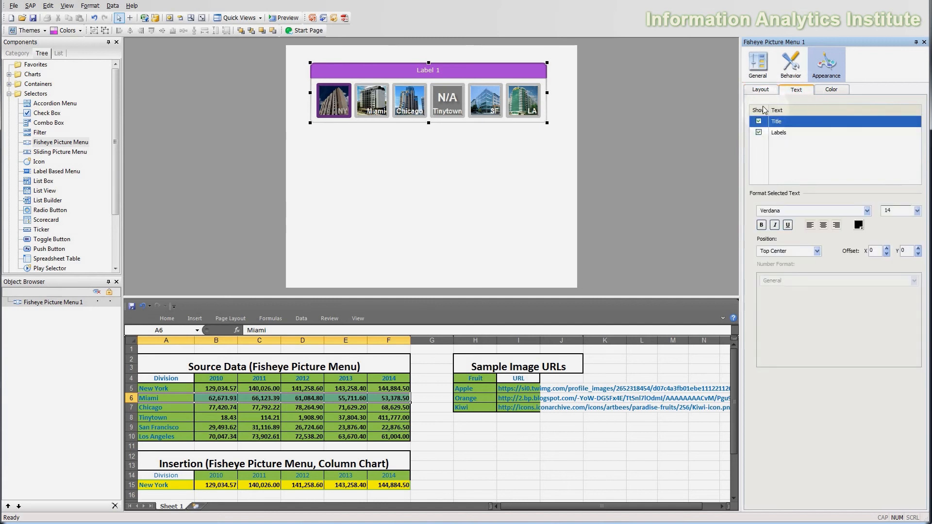
click(758, 122)
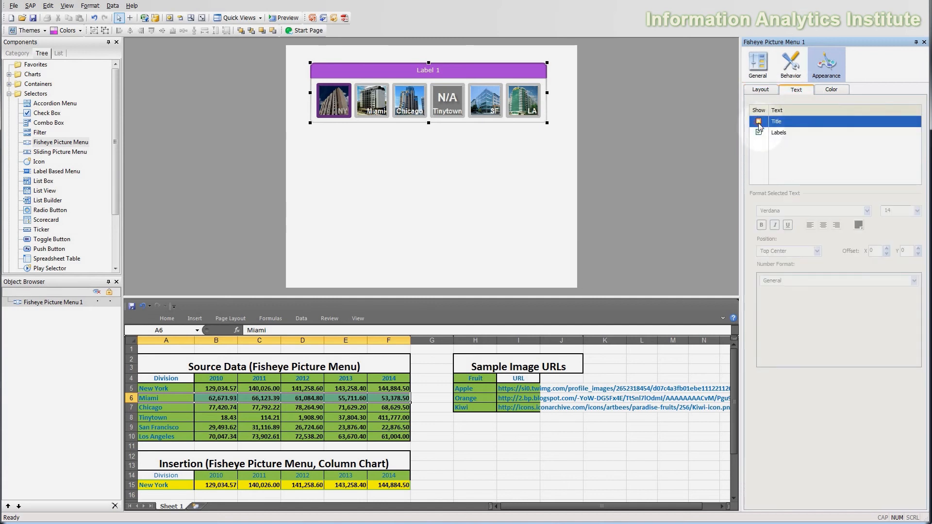
click(759, 132)
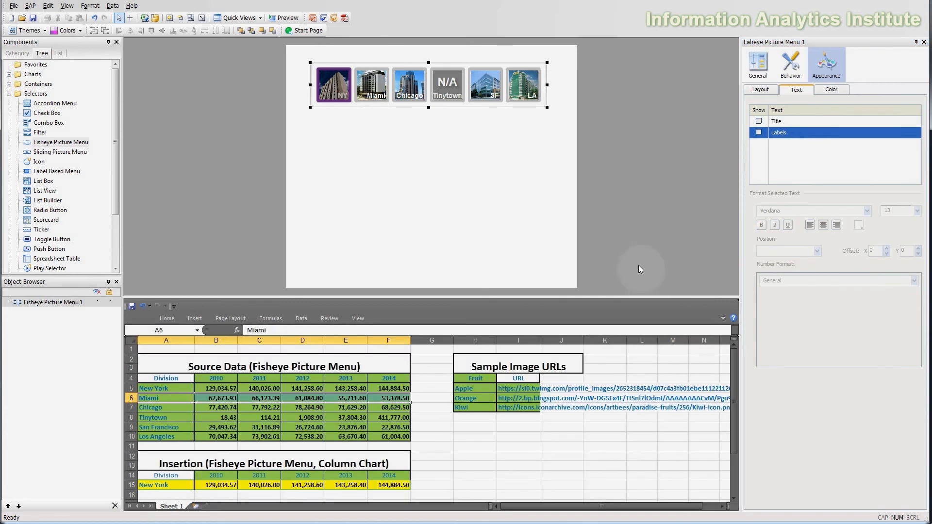
click(527, 144)
drag(497, 99, 497, 86)
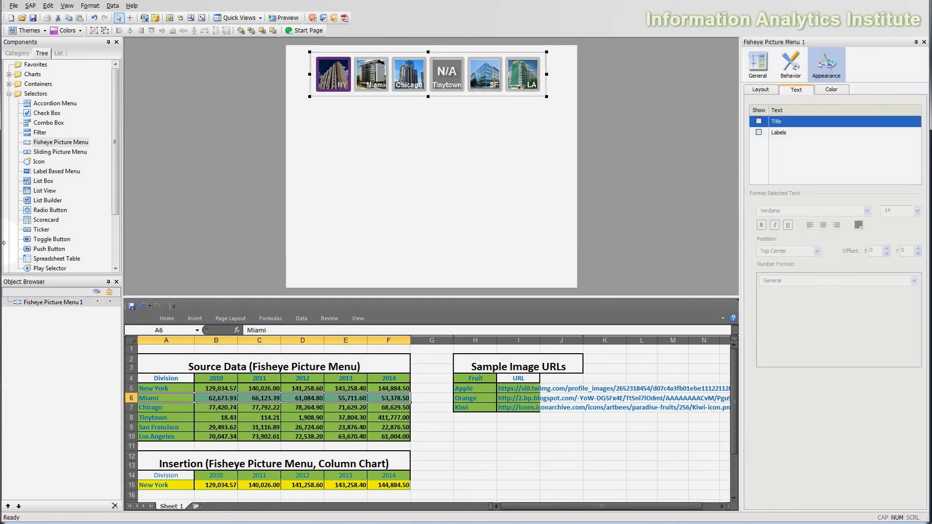
Add a Spreadsheet Table displaying 'Sheet 1'!$A$4:$F$15 and center it on the canvas below the picture menu
drag(48, 262, 315, 132)
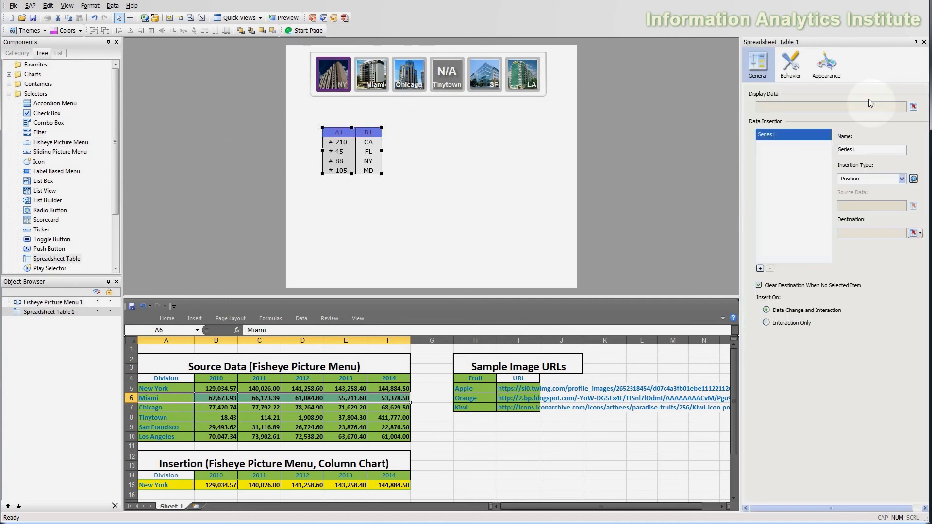
click(912, 108)
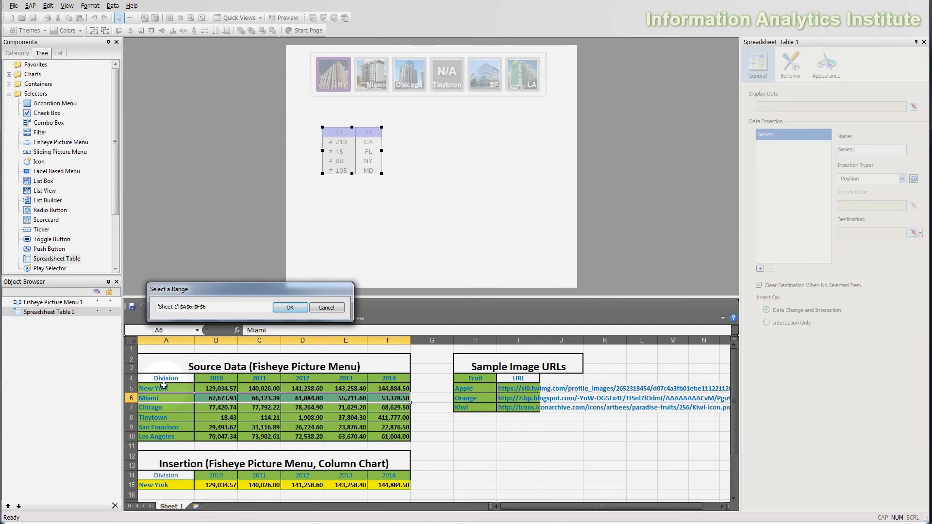
drag(166, 379, 382, 483)
click(290, 309)
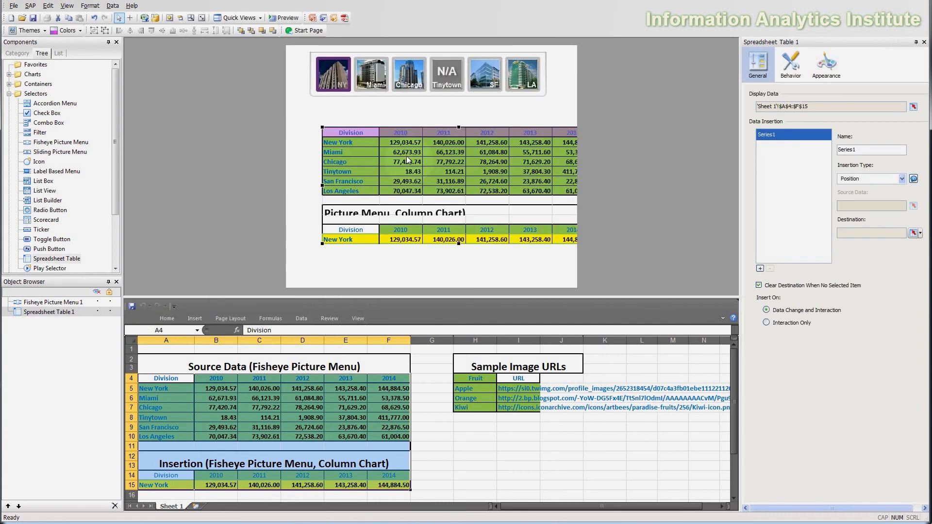
click(385, 159)
drag(386, 159, 389, 152)
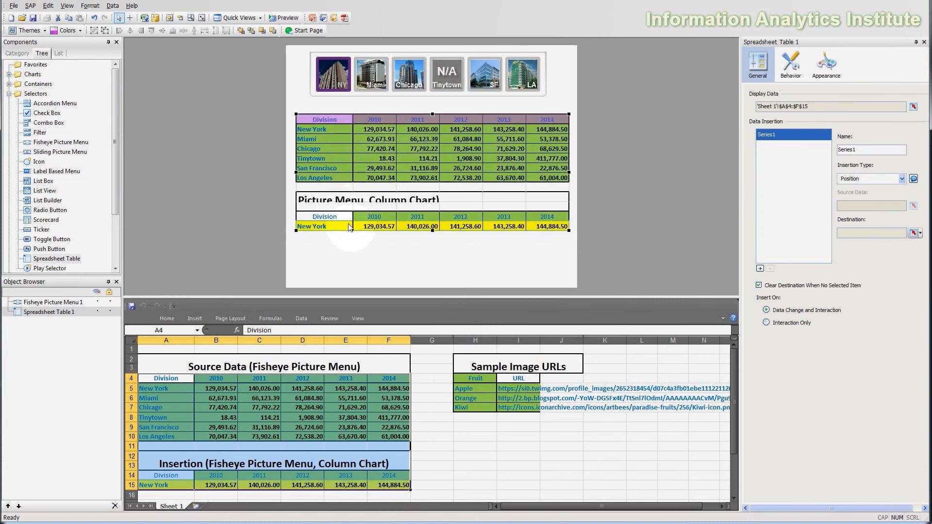
click(431, 262)
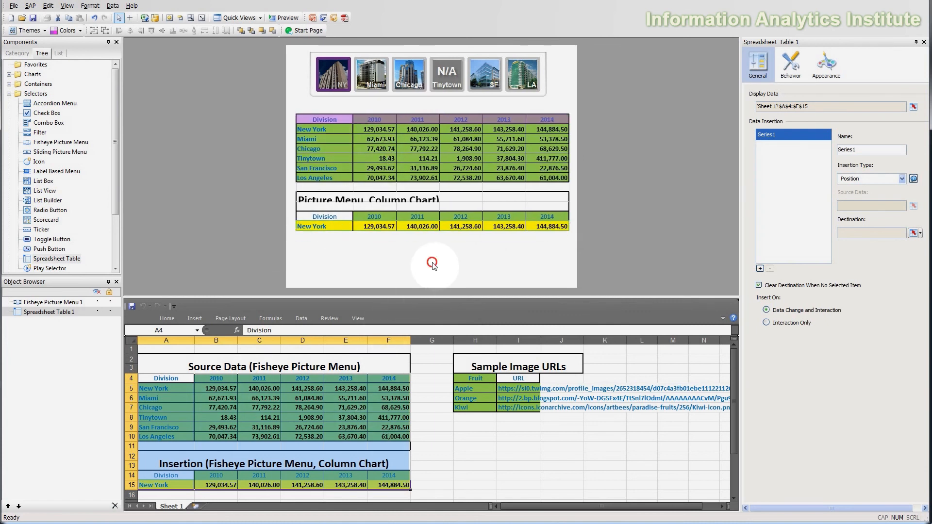
Preview the dashboard and check the insertion row while selecting Miami, Tinytown, San Francisco and Los Angeles, and return to design mode
click(295, 19)
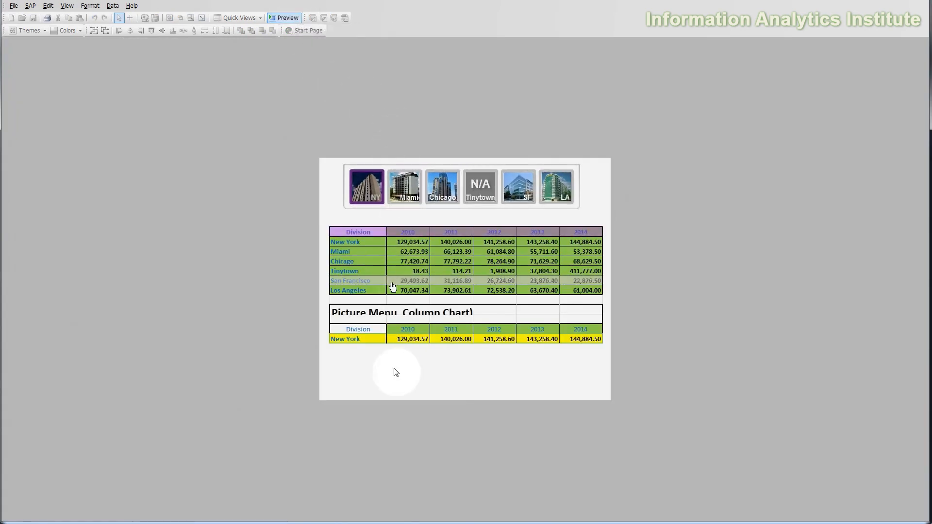
click(409, 196)
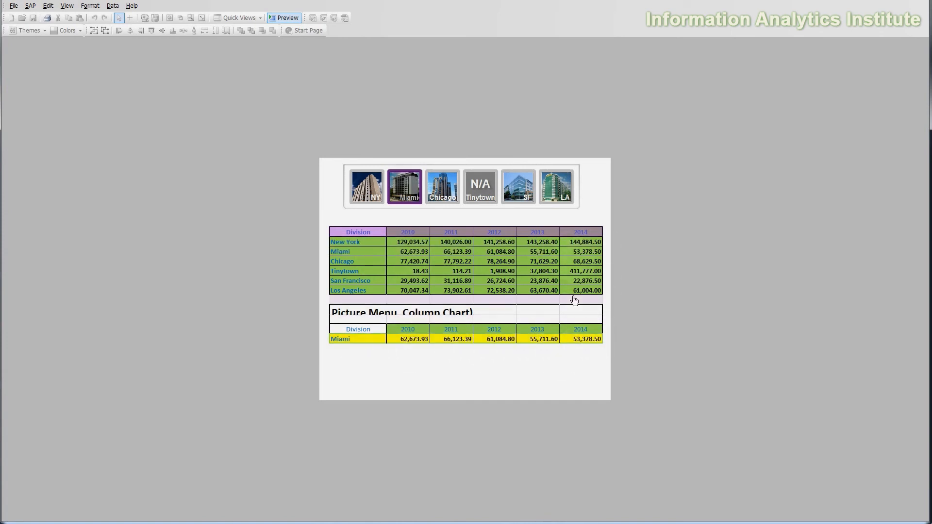
click(474, 192)
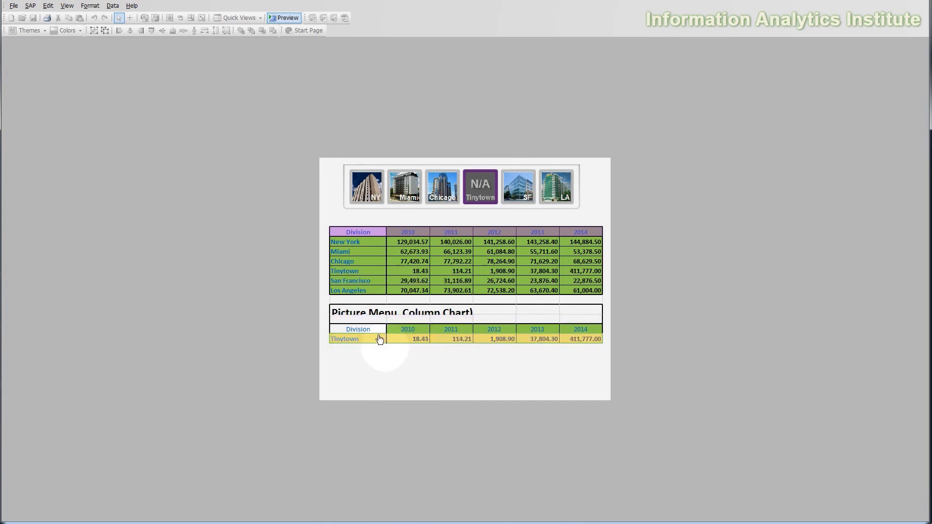
click(521, 182)
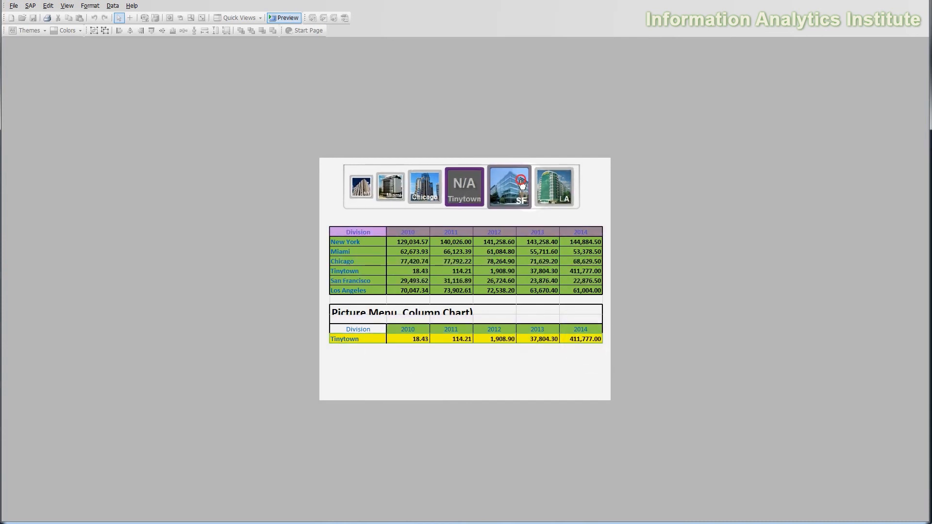
click(544, 185)
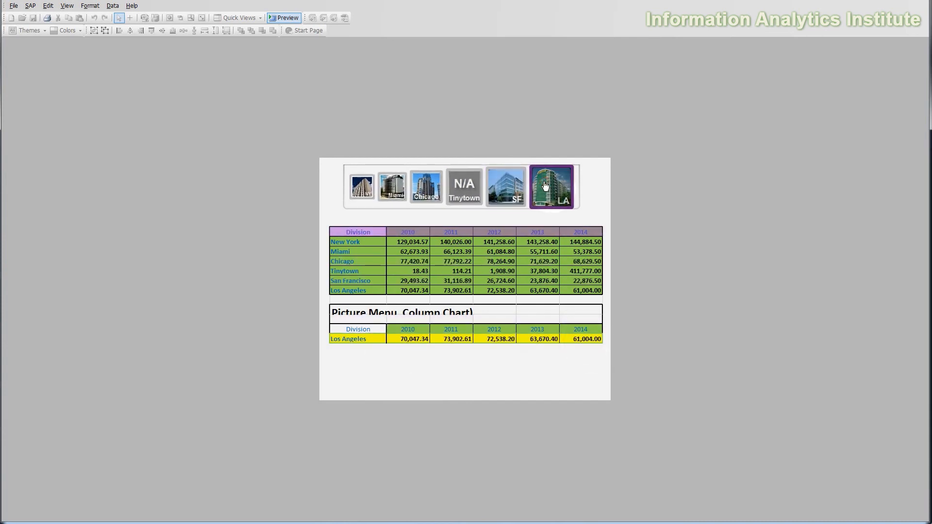
click(289, 16)
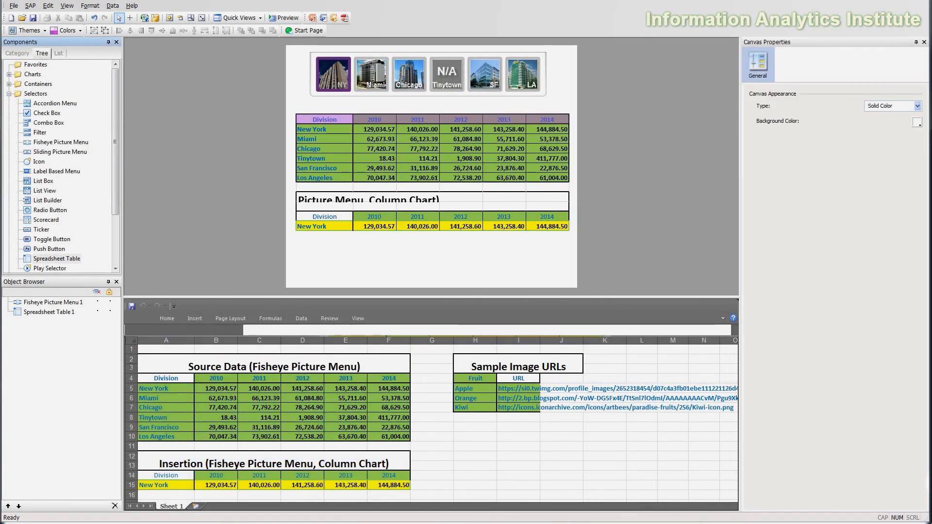
Delete the spreadsheet table below the picture menu from the canvas
click(626, 227)
click(507, 171)
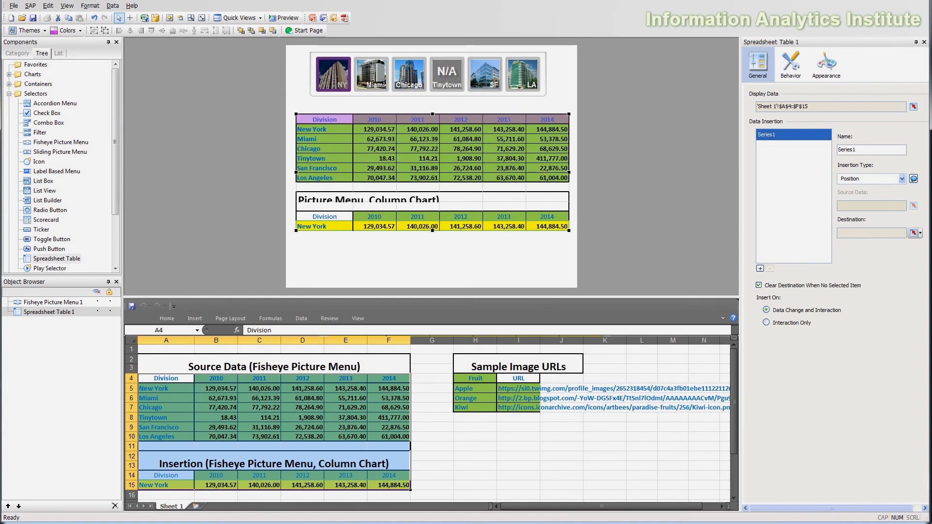
key(Delete)
click(568, 170)
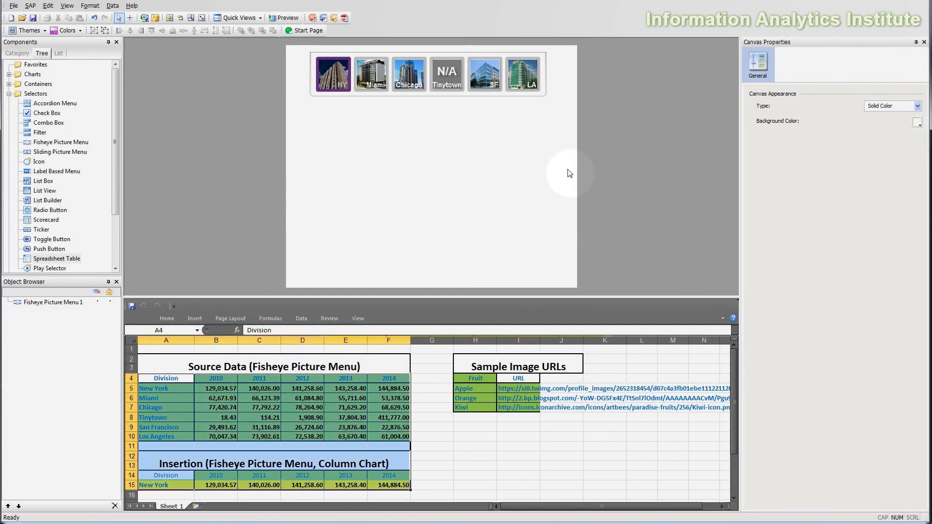
click(432, 386)
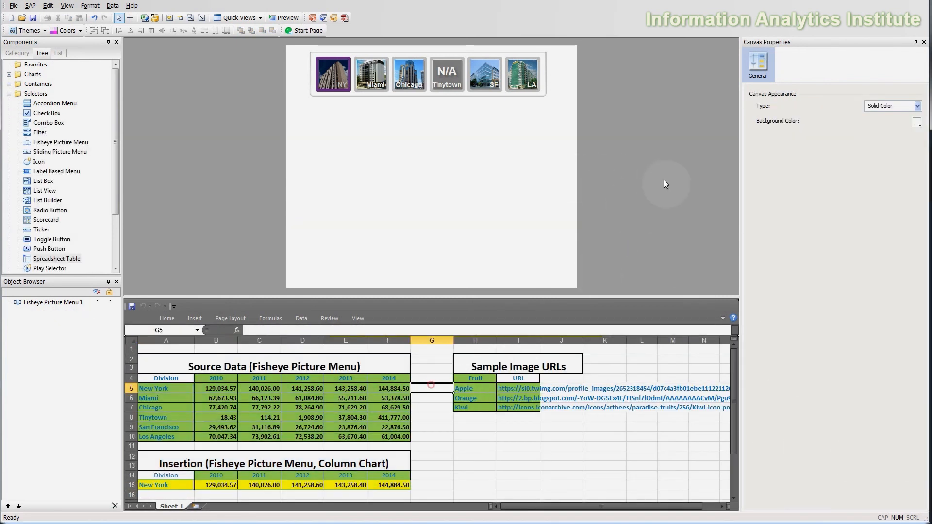
Add a Column Chart below the picture menu, enlarge it to fill most of the remaining canvas, and center it
click(9, 94)
click(9, 74)
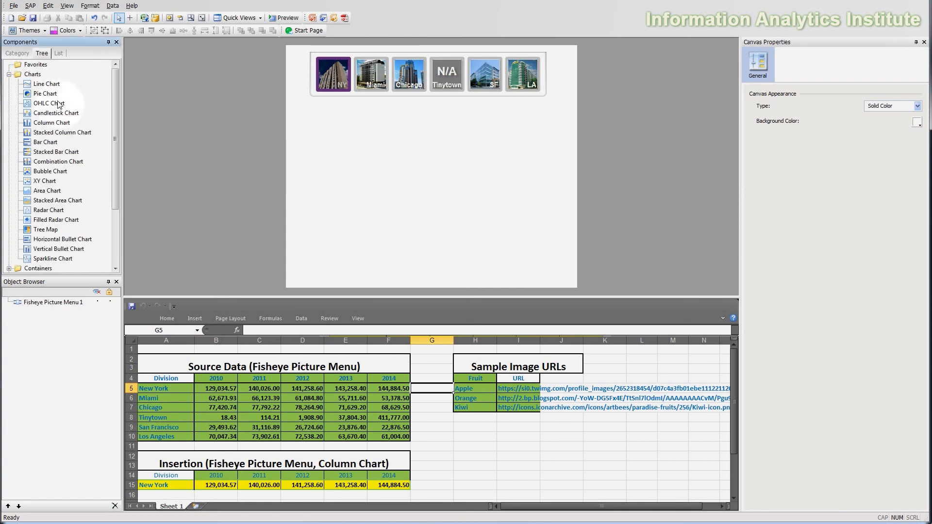
drag(51, 122, 304, 118)
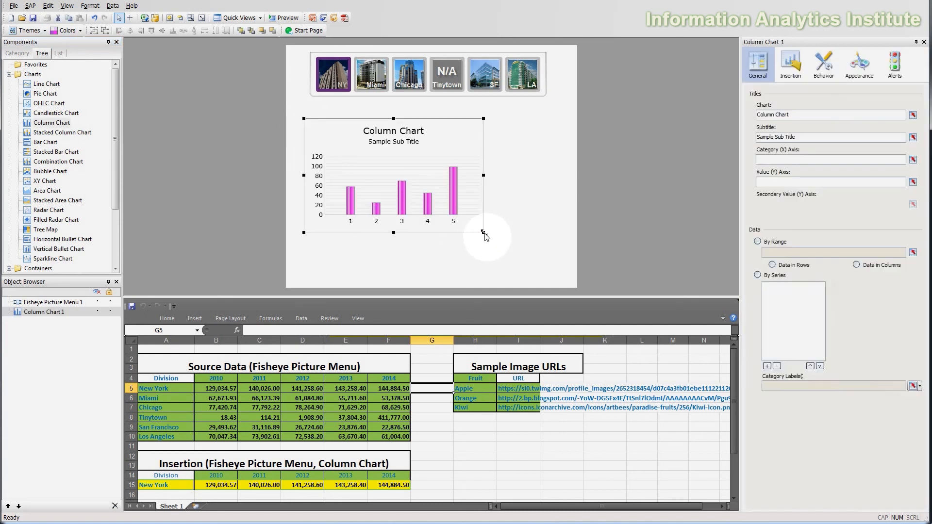
click(485, 234)
drag(496, 243, 563, 283)
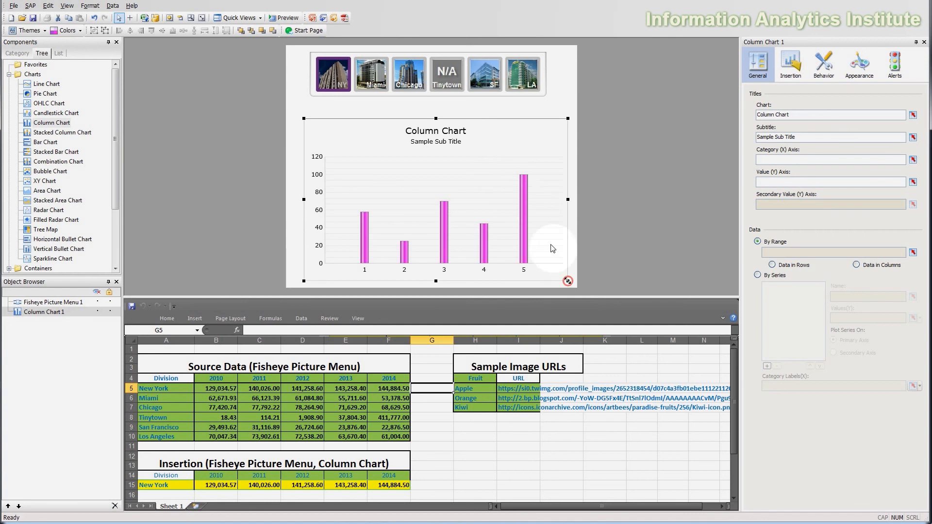
click(528, 200)
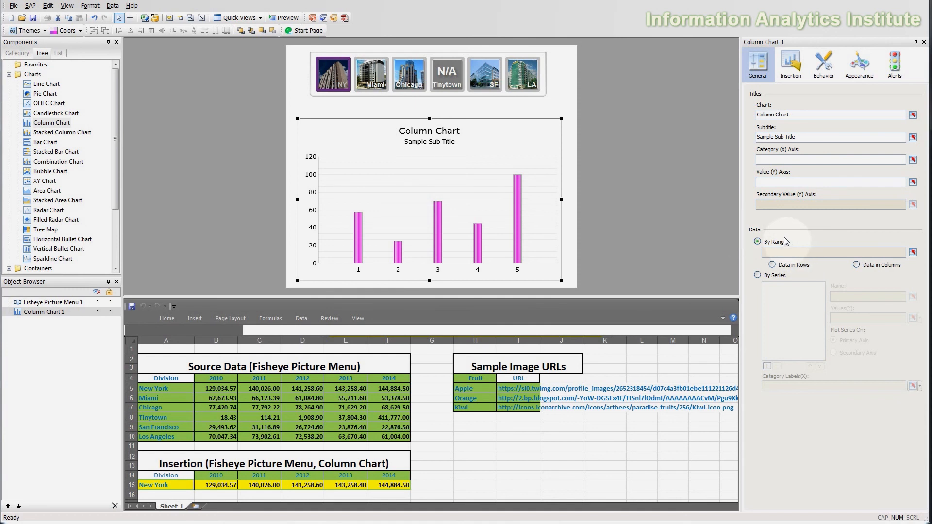
Define the column chart's data by series, adding one series with its values bound to 'Sheet 1'!$B$15:$F$15
click(776, 276)
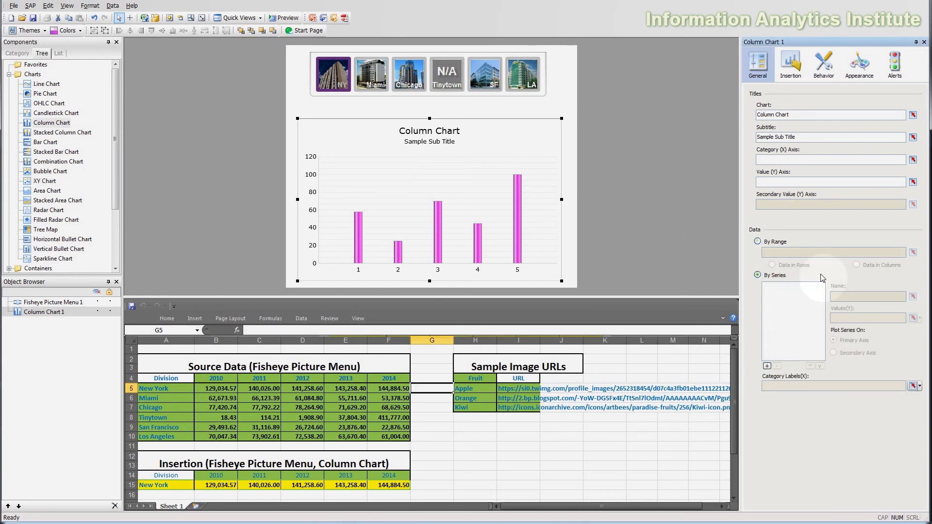
click(767, 366)
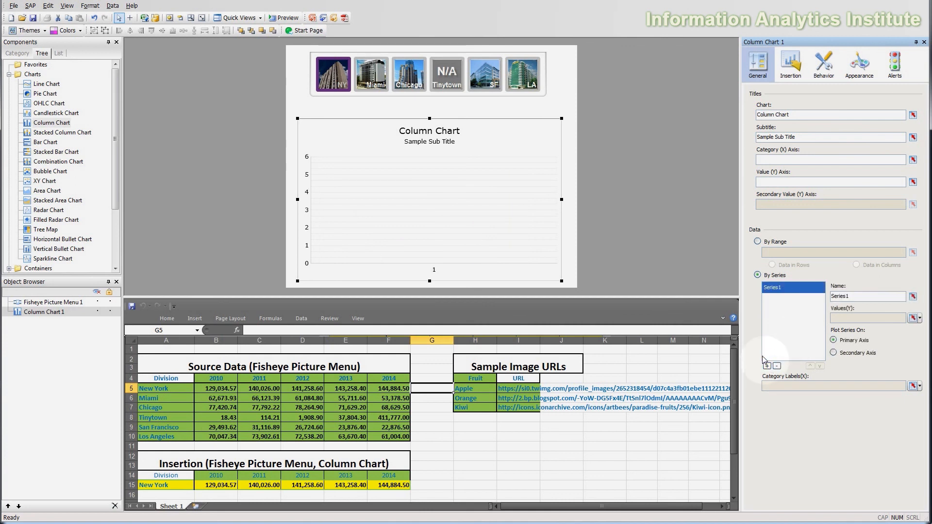
click(914, 318)
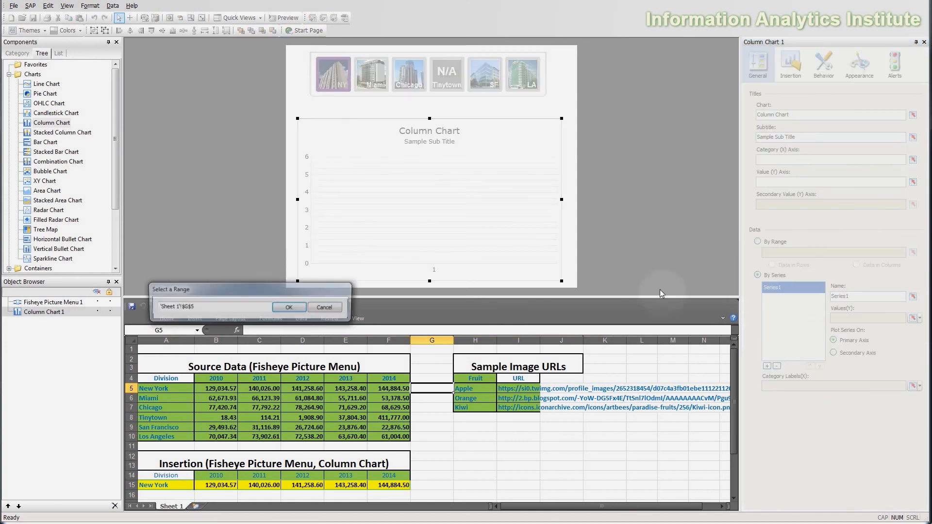
click(220, 485)
drag(254, 486, 398, 488)
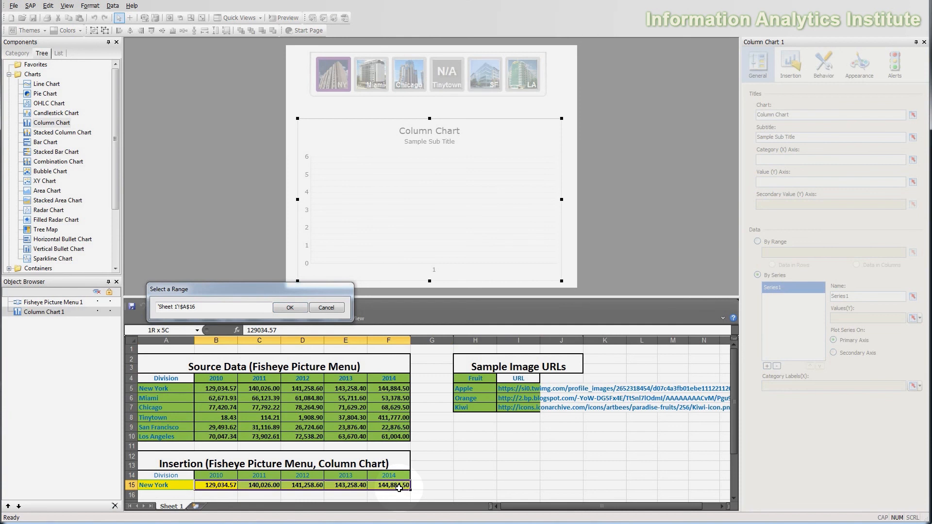
click(300, 308)
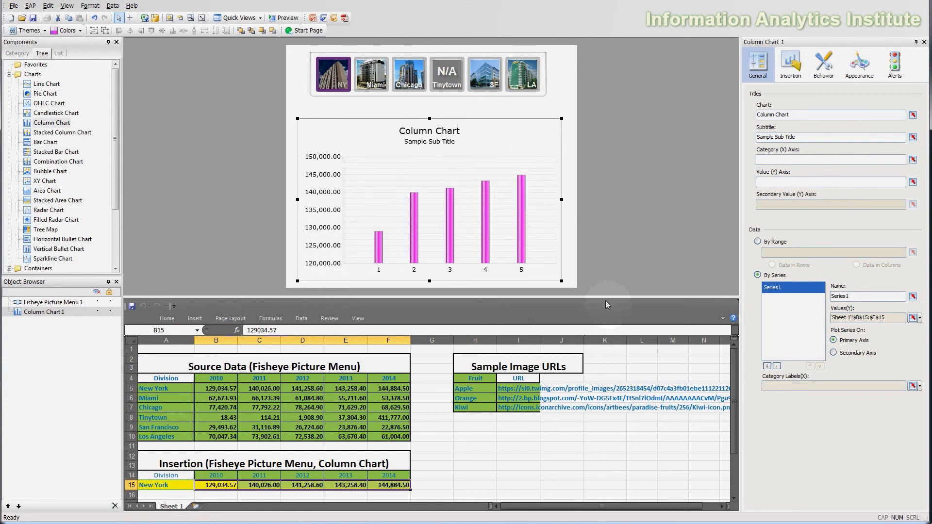
Bind the column chart's category labels to the insertion table's year headers, 'Sheet 1'!$B$14:$F$14
click(914, 386)
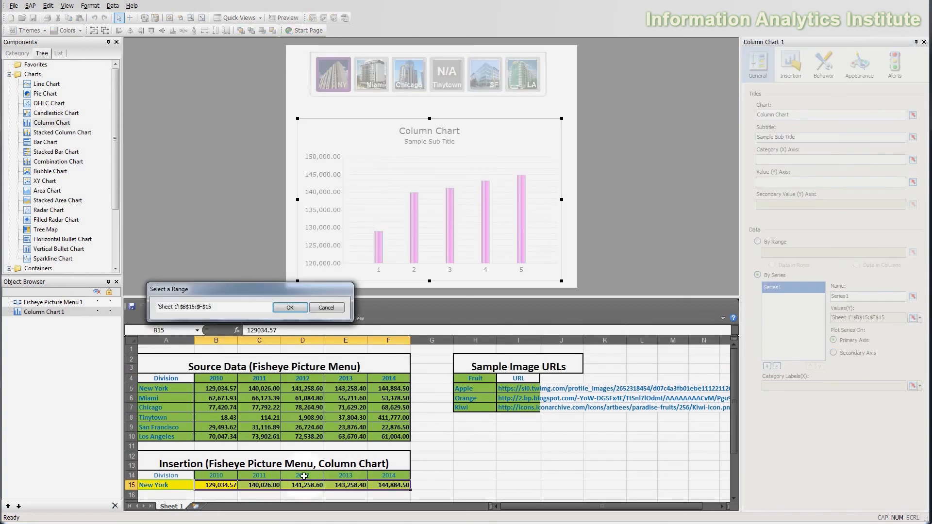
drag(216, 475, 390, 475)
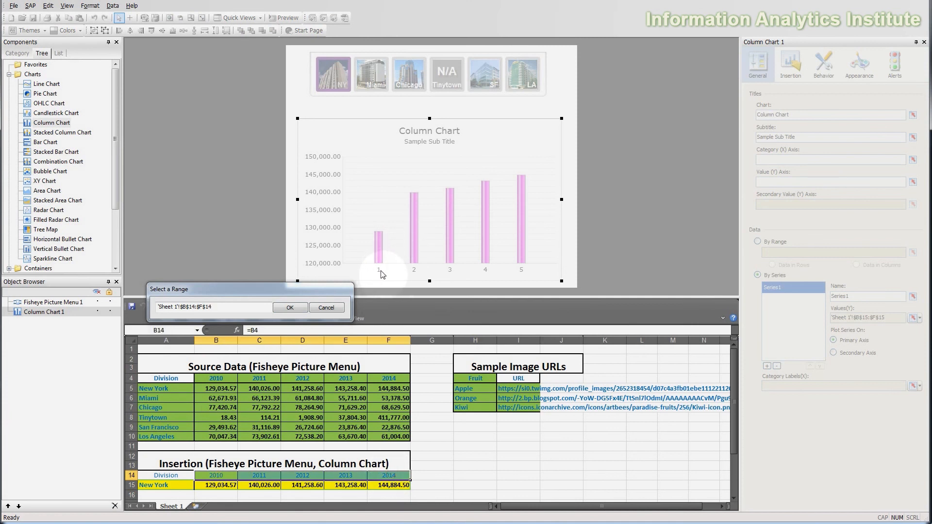
click(299, 310)
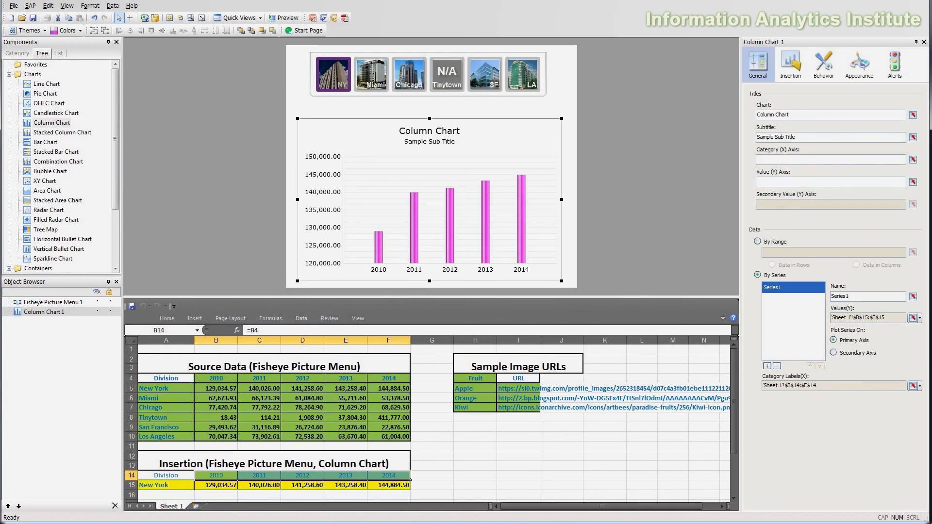
Hide the column chart's chart title and subtitle in its text appearance settings, and return to its general properties
click(862, 73)
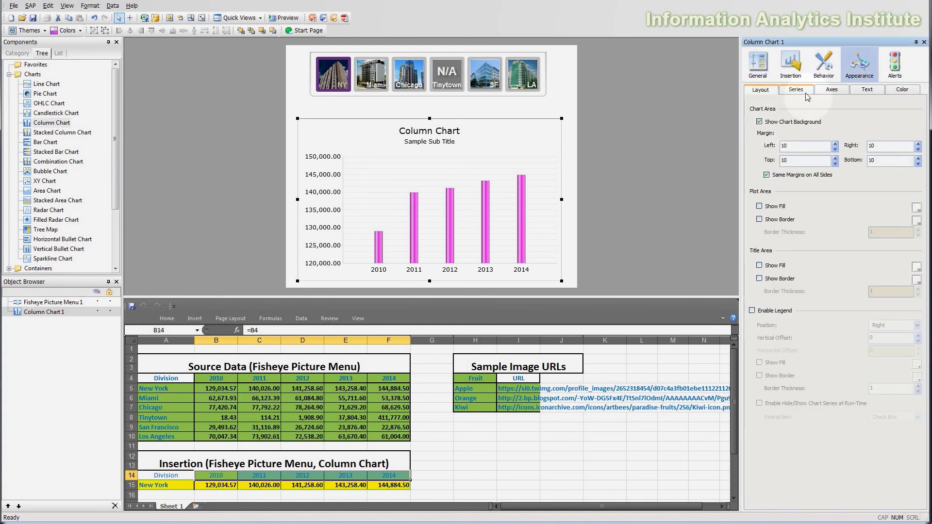
click(867, 90)
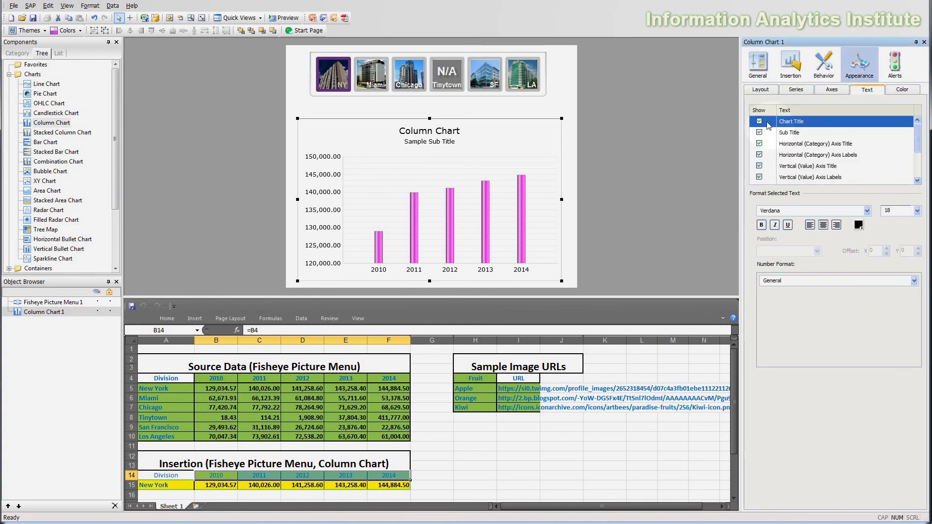
click(759, 122)
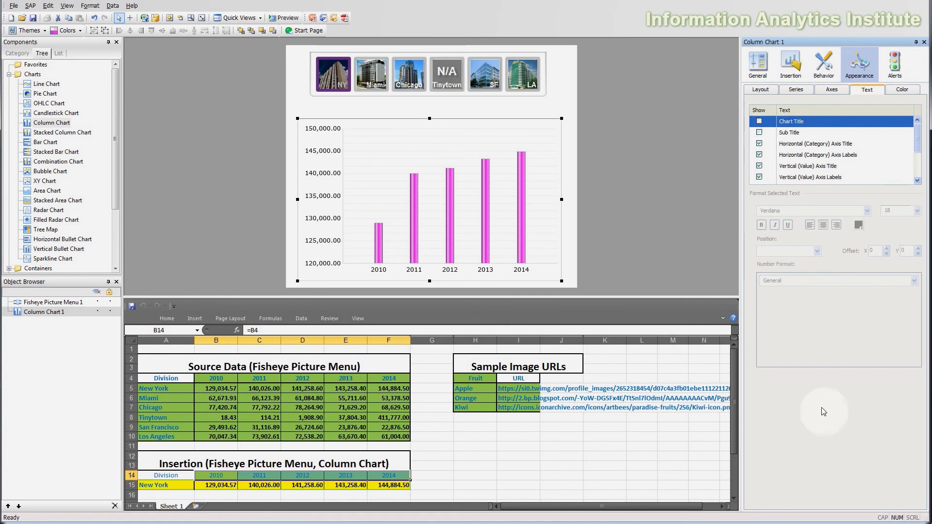
click(723, 254)
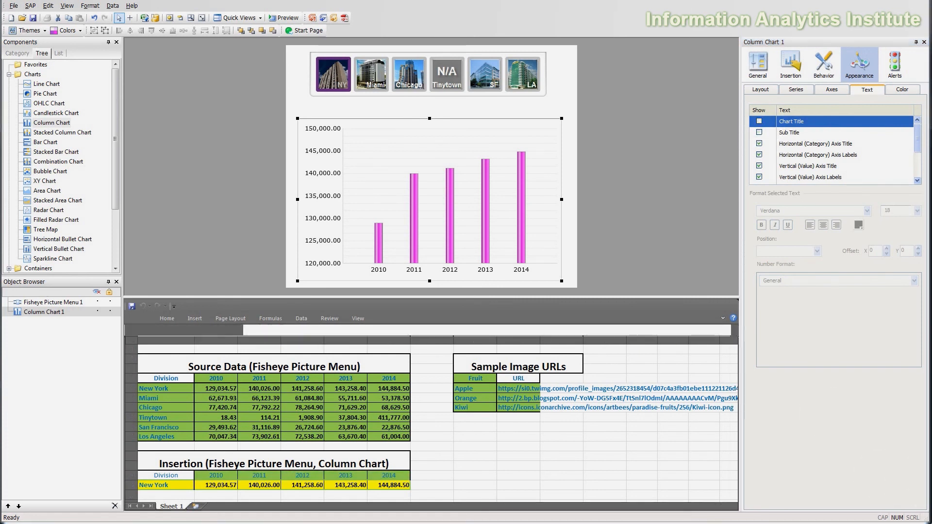
click(570, 165)
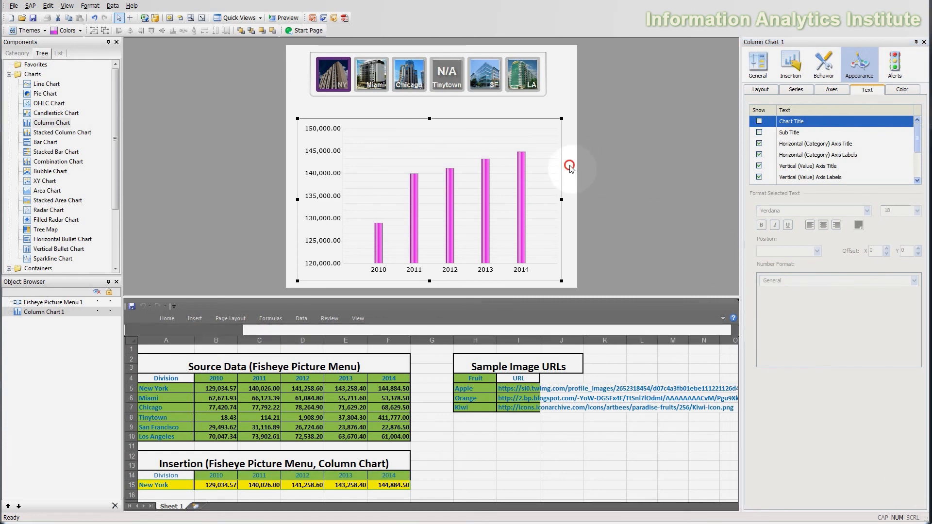
click(552, 199)
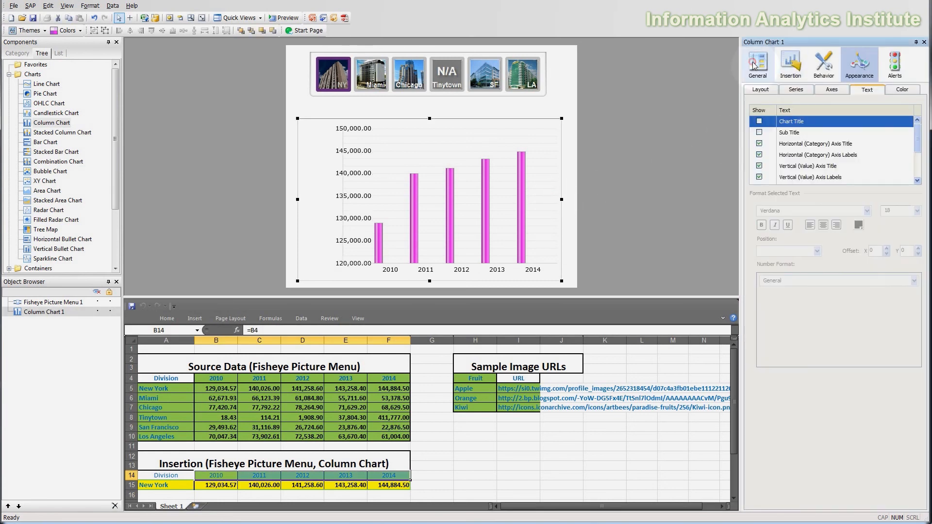
click(755, 64)
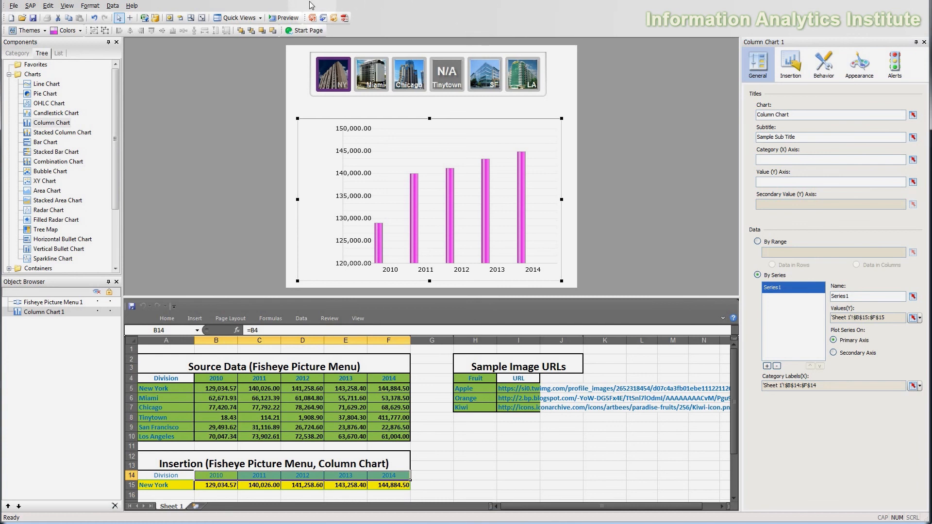
Preview the dashboard and select Miami, Chicago, Tinytown, SF, LA and NY in the picture menu to check the column chart's response
click(286, 18)
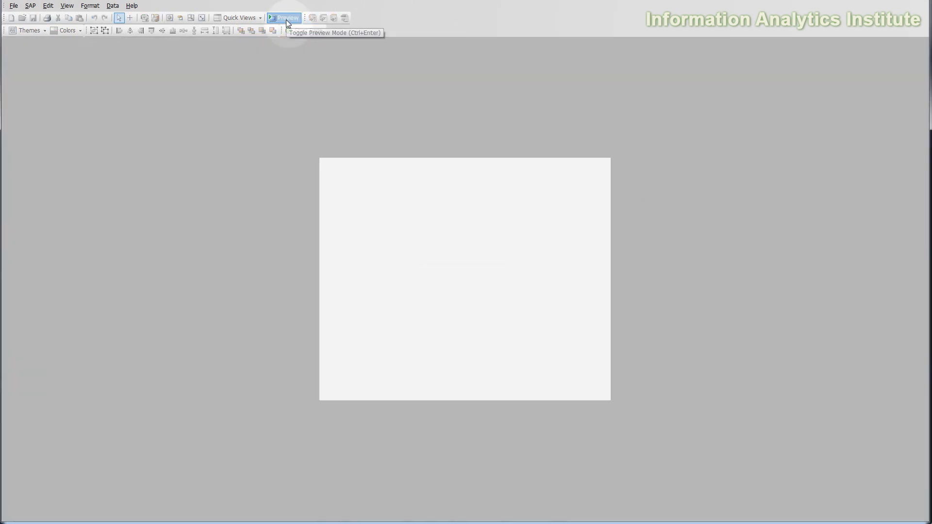
click(405, 192)
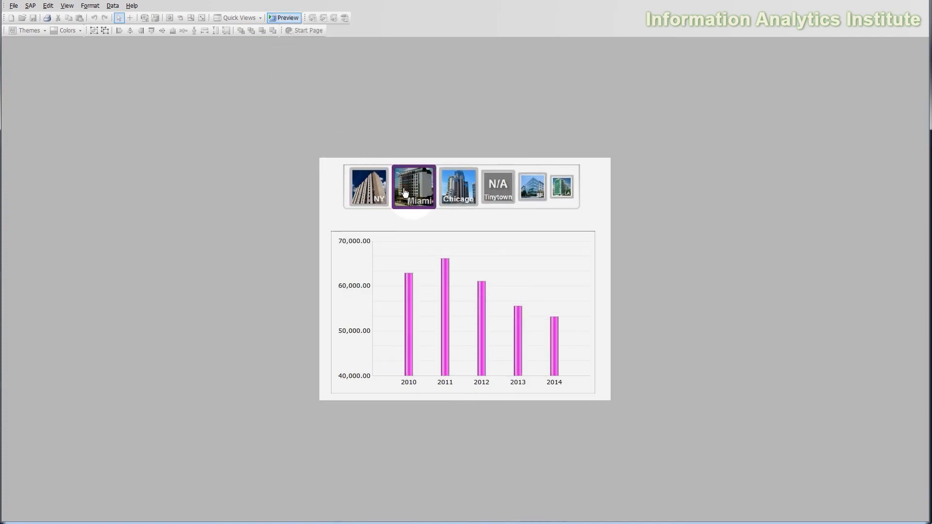
click(440, 193)
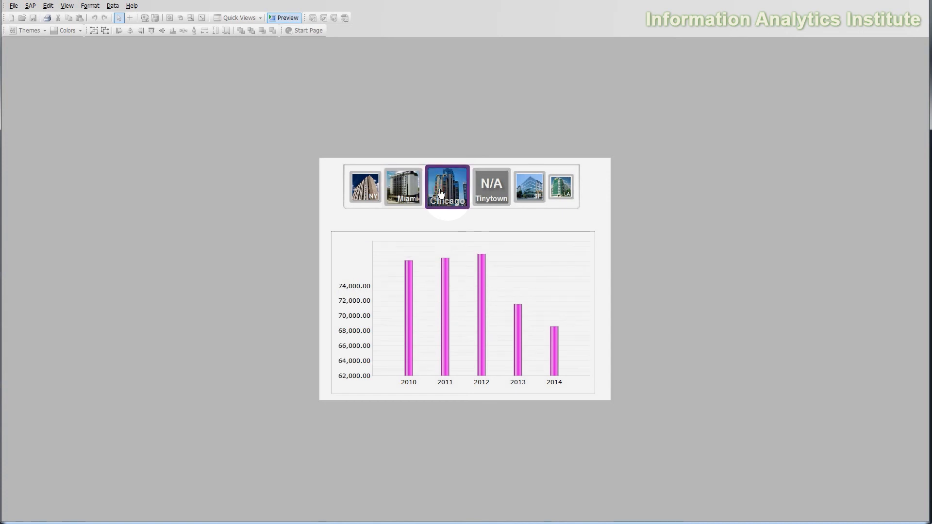
click(489, 196)
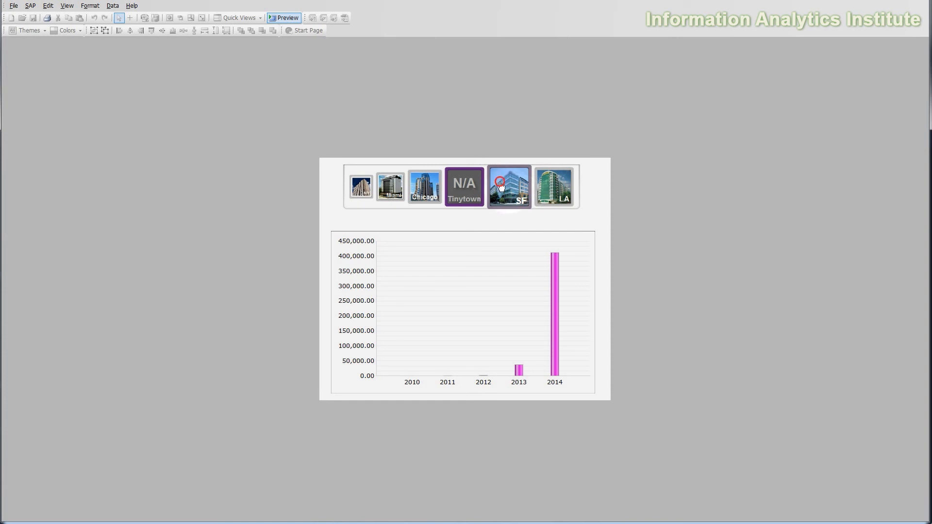
click(501, 185)
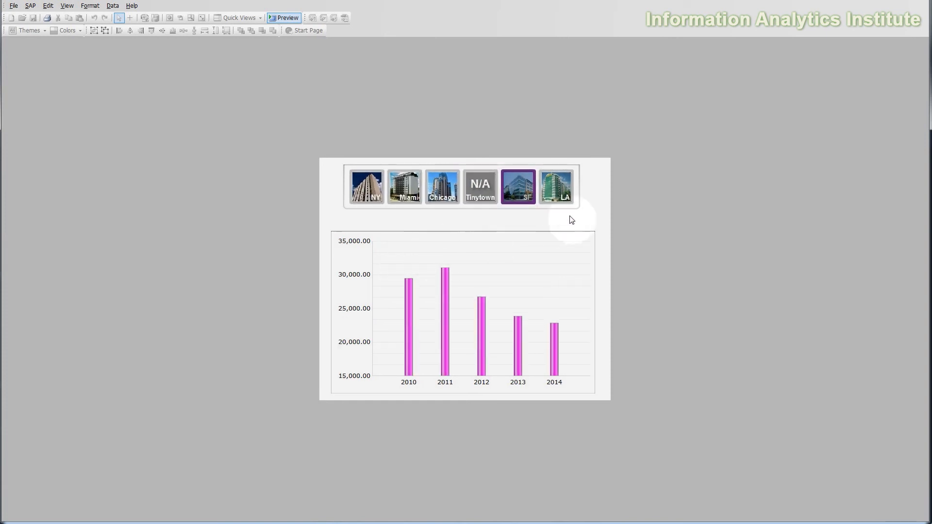
click(553, 198)
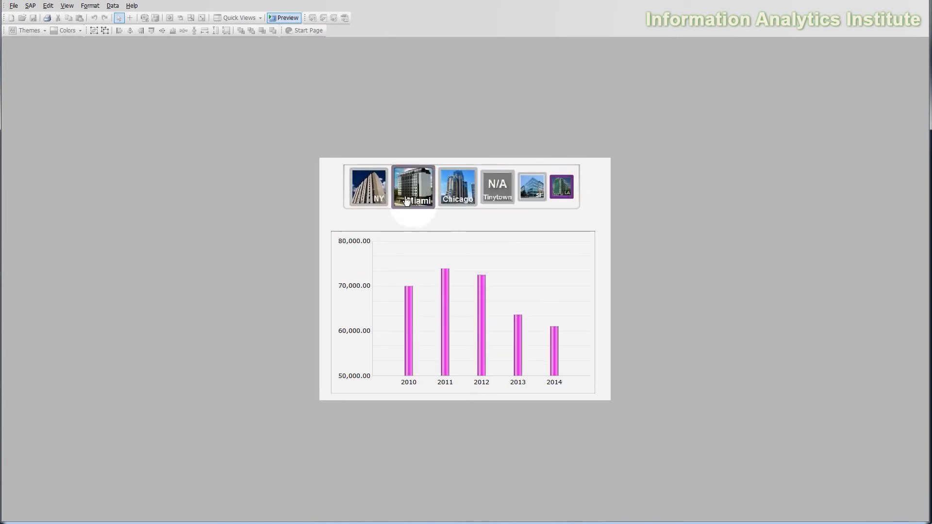
click(407, 201)
click(383, 192)
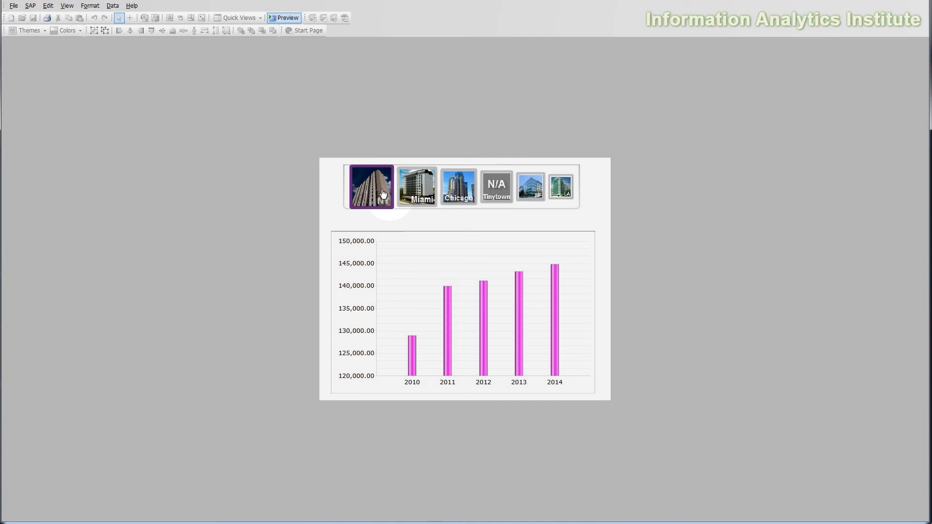
click(424, 182)
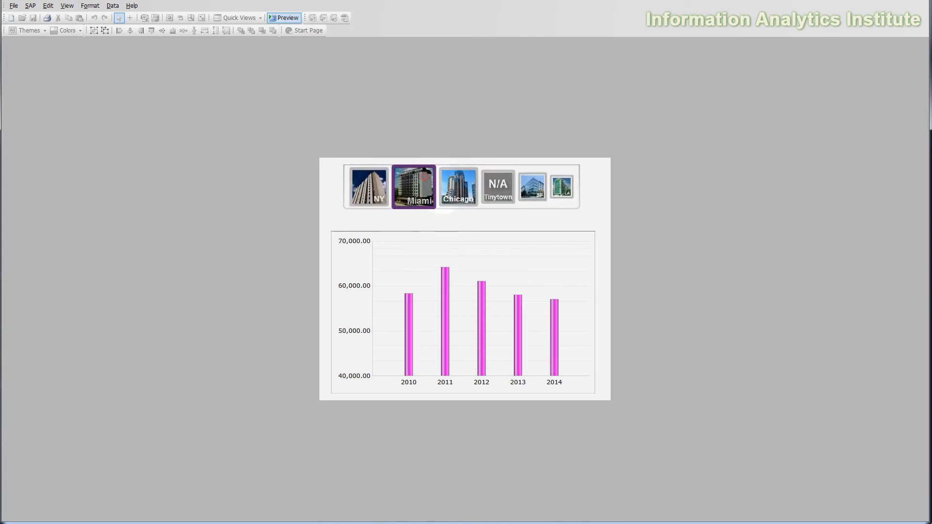
click(447, 191)
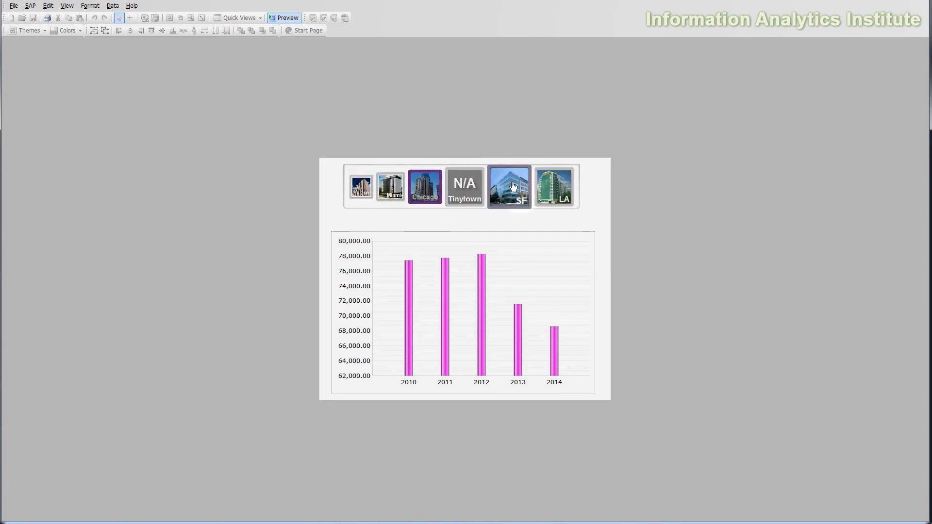